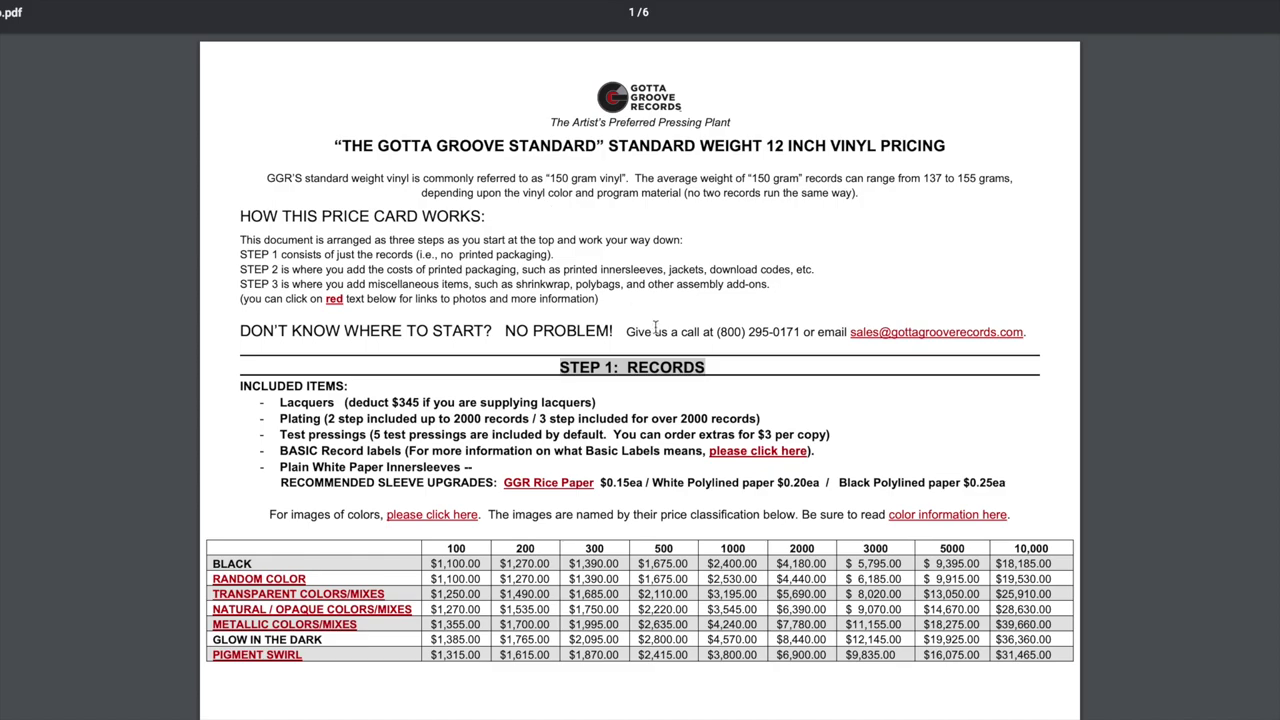
Scroll down and back up the 12" standard weight vinyl builder page, with the Step 1 subtotal at 0.
{"action": "scroll", "coordinate": [655, 327], "scroll_direction": "down", "scroll_amount": 20}
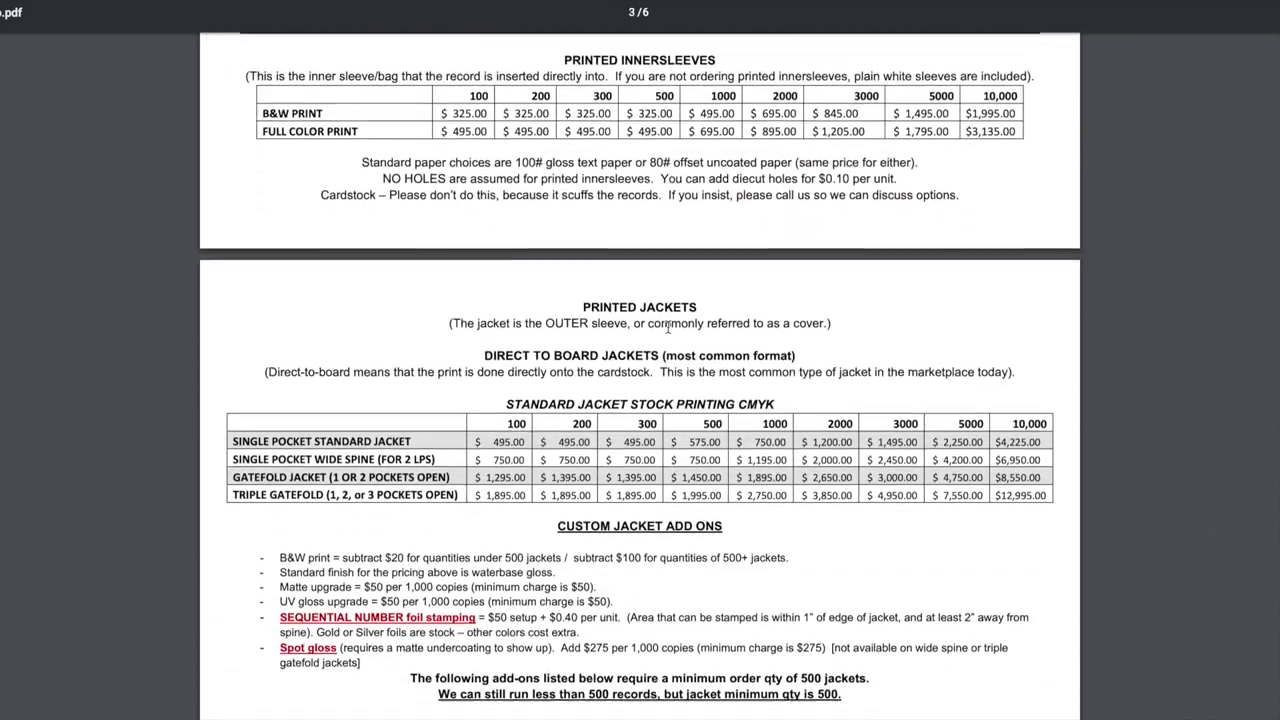
{"action": "scroll", "coordinate": [667, 327], "scroll_direction": "down", "scroll_amount": 15}
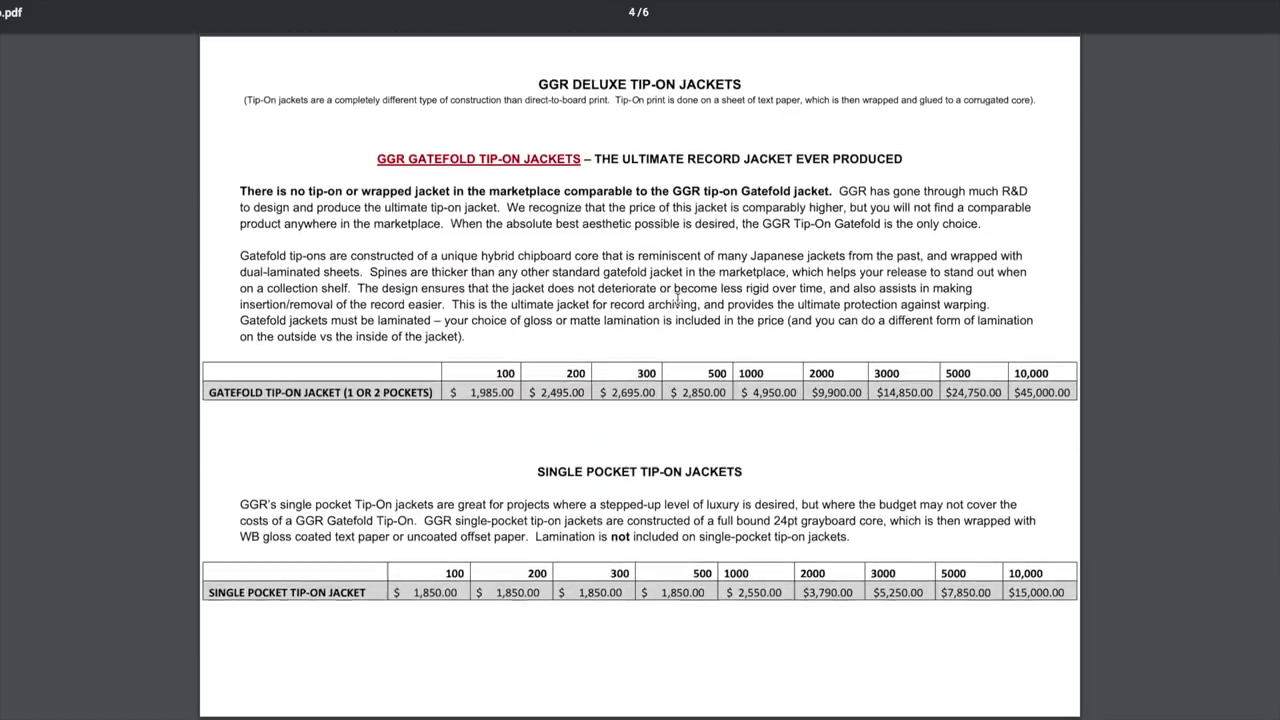
{"action": "scroll", "coordinate": [675, 297], "scroll_direction": "up", "scroll_amount": 3}
{"action": "scroll", "coordinate": [565, 621], "scroll_direction": "up", "scroll_amount": 8}
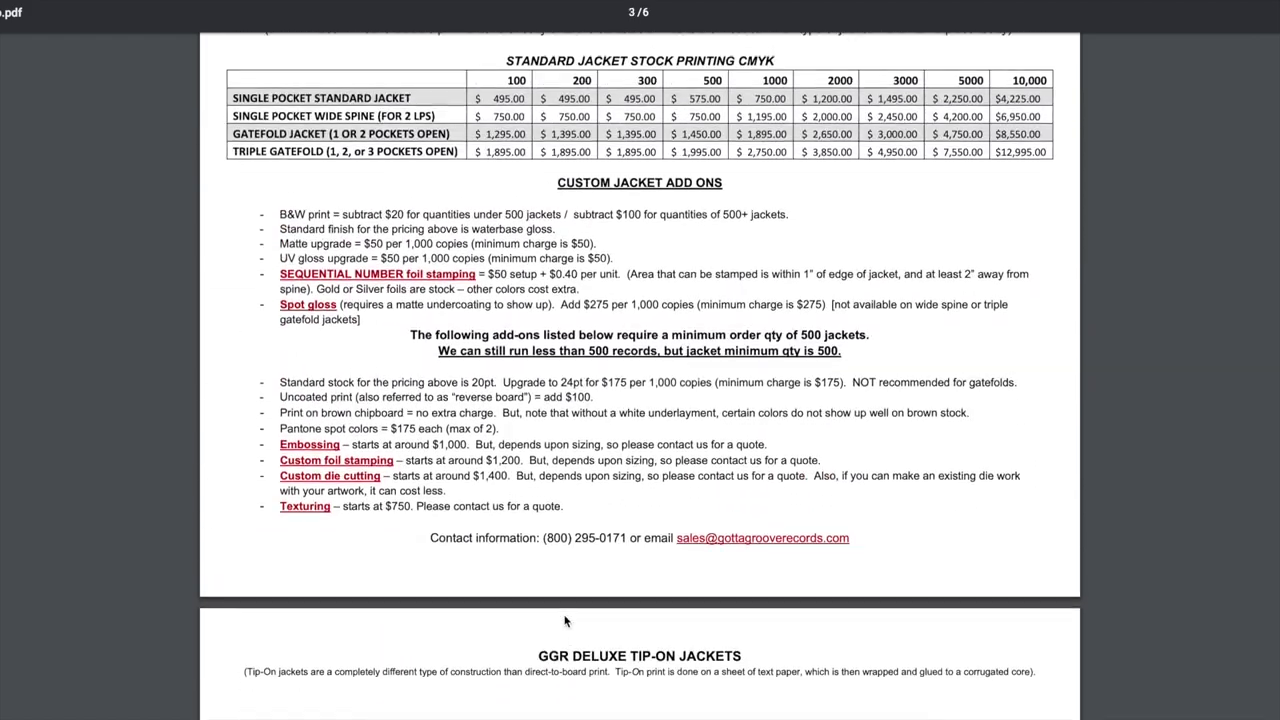
{"action": "scroll", "coordinate": [565, 621], "scroll_direction": "up", "scroll_amount": 20}
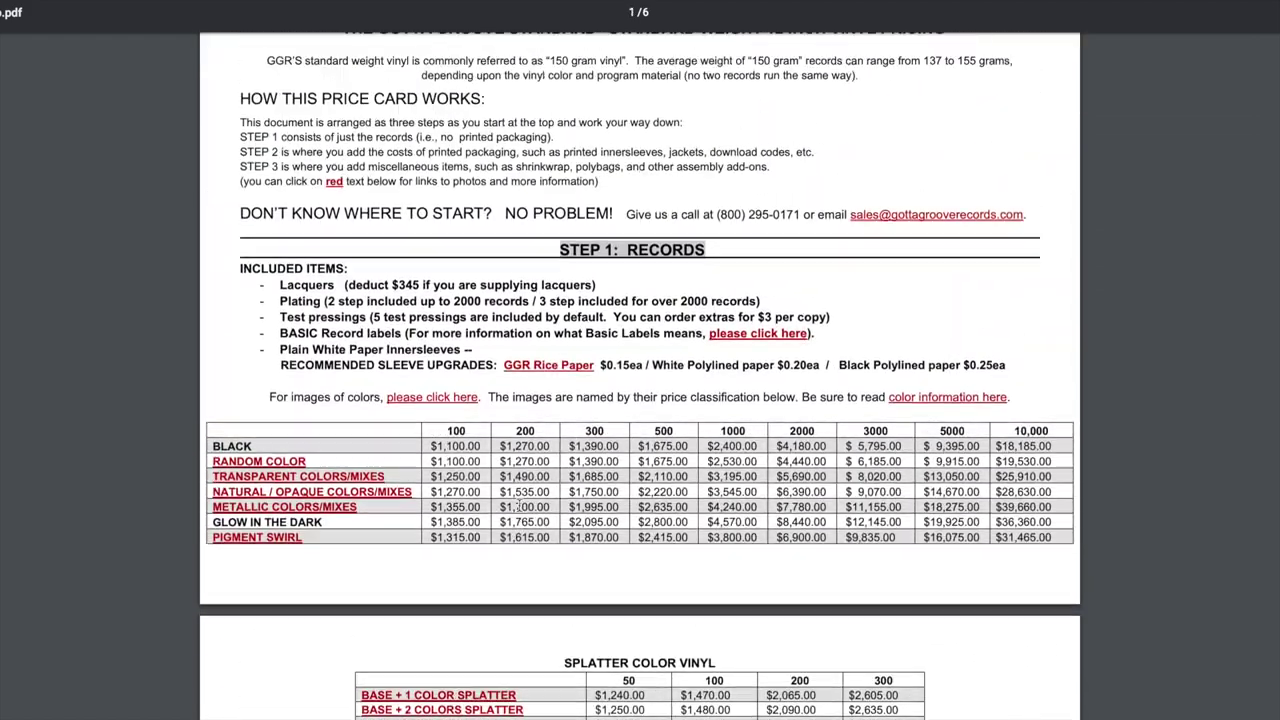
{"action": "scroll", "coordinate": [519, 506], "scroll_direction": "up", "scroll_amount": 3}
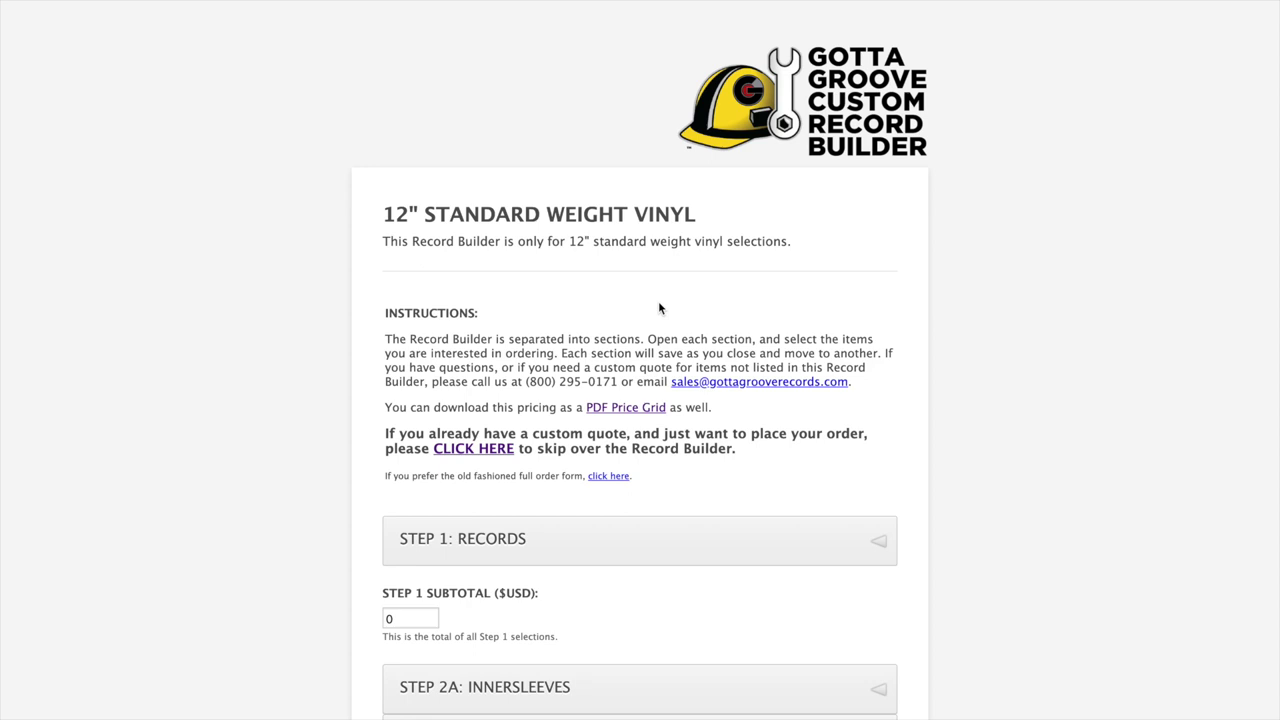
{"action": "scroll", "coordinate": [658, 303], "scroll_direction": "down", "scroll_amount": 3}
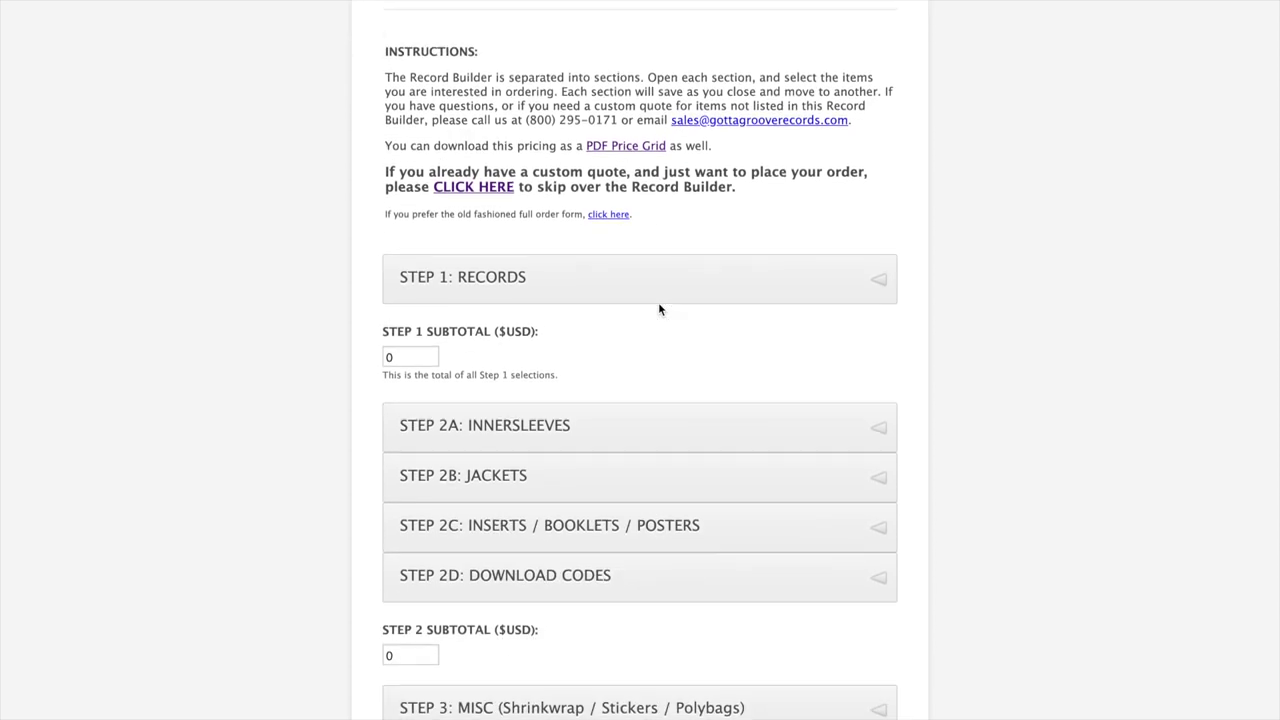
{"action": "scroll", "coordinate": [658, 306], "scroll_direction": "up", "scroll_amount": 2}
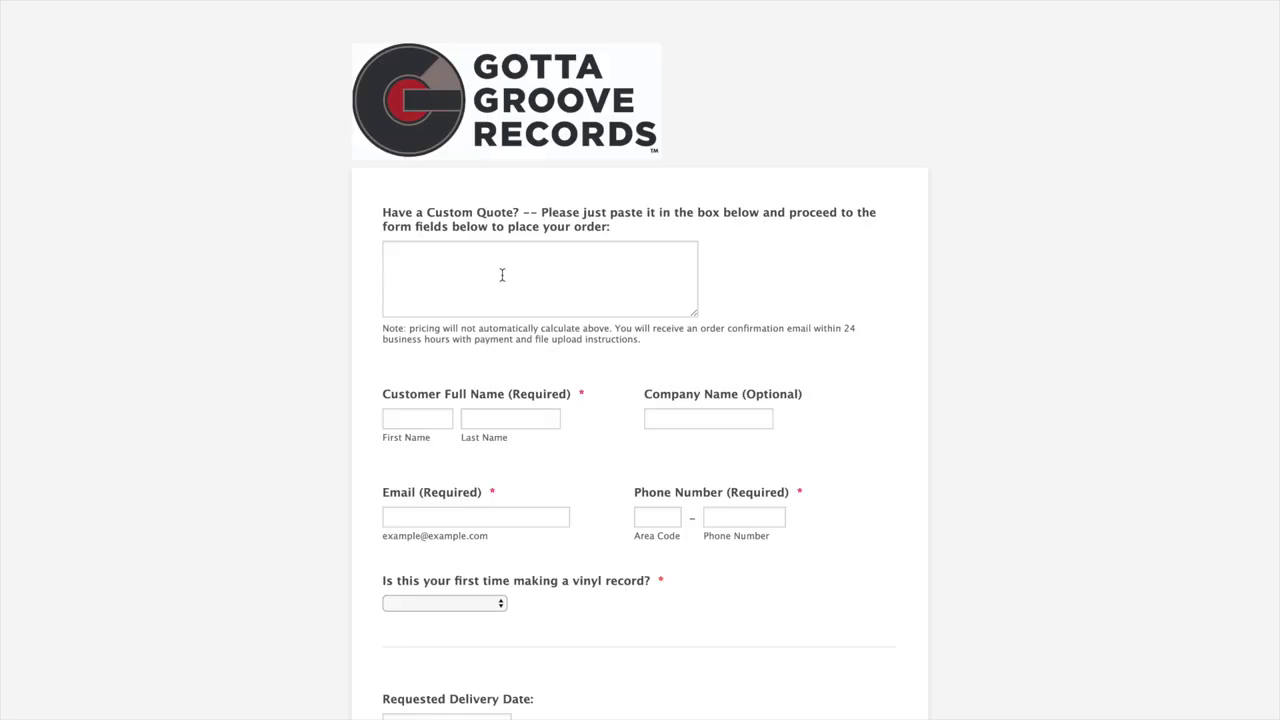
Enter the Custom Quote box, look through its order form, then return to the 12" vinyl builder.
{"action": "left_click", "coordinate": [464, 265]}
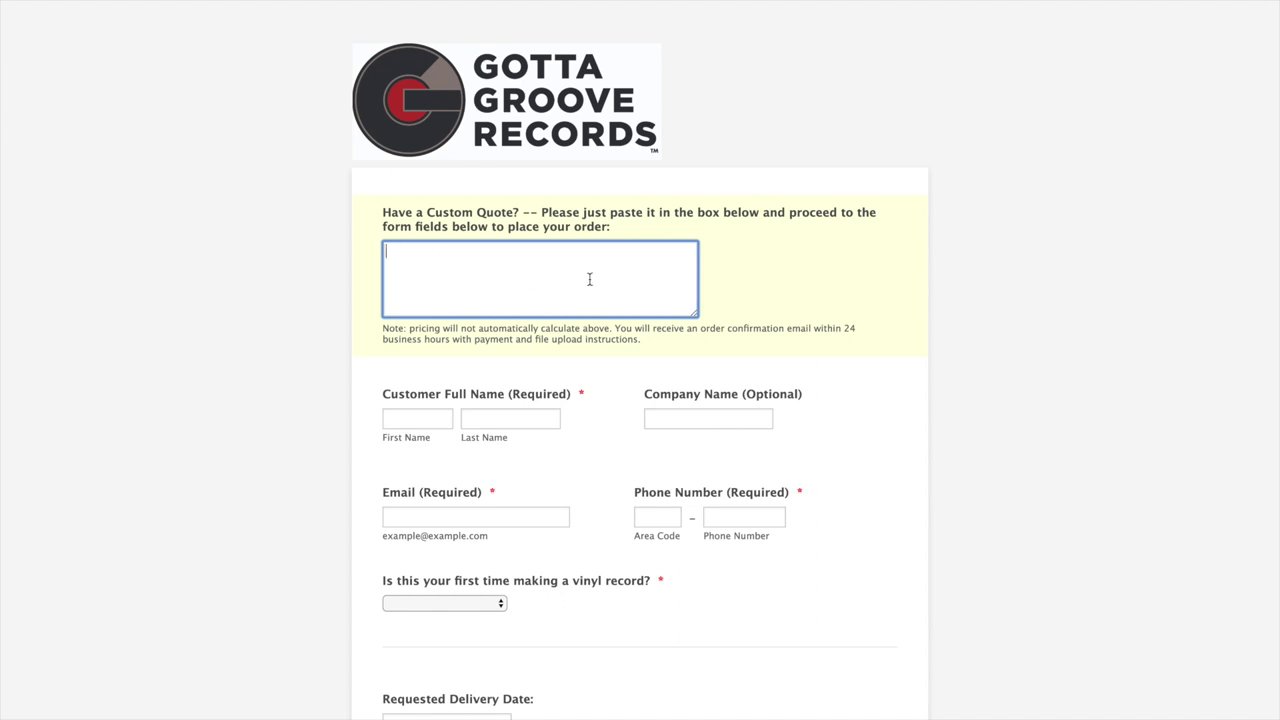
{"action": "scroll", "coordinate": [826, 464], "scroll_direction": "down", "scroll_amount": 3}
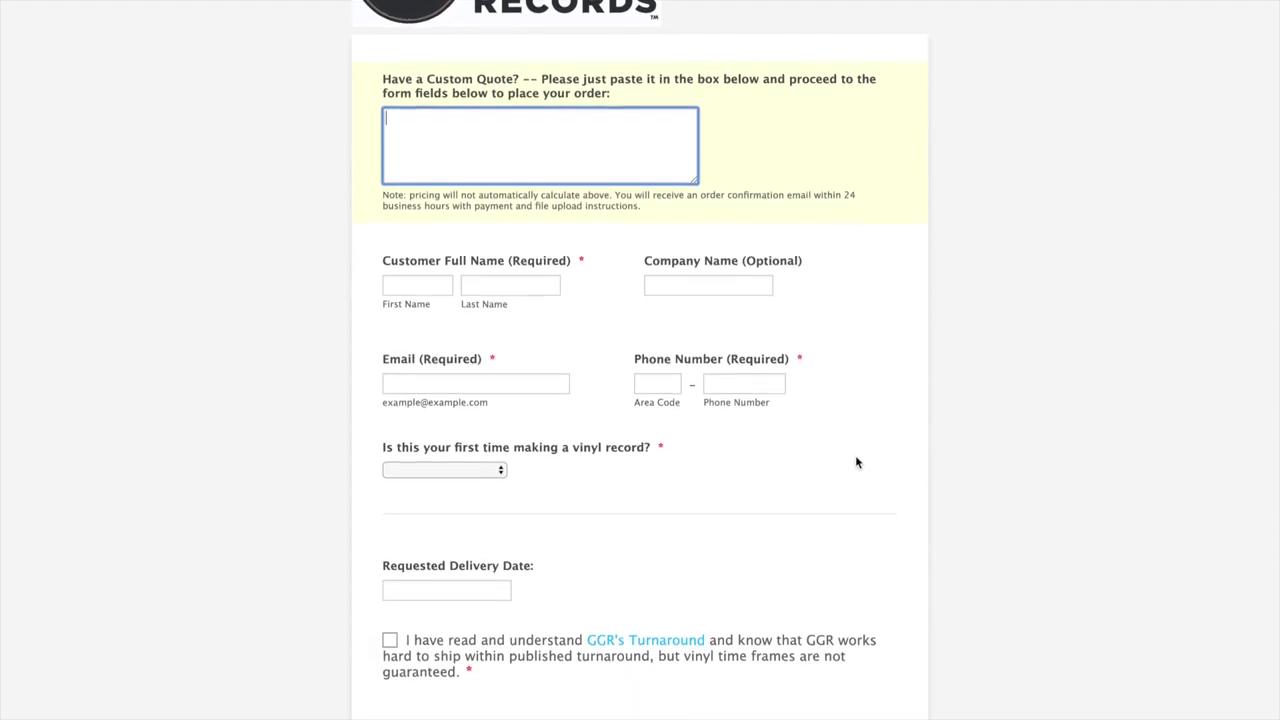
{"action": "scroll", "coordinate": [855, 460], "scroll_direction": "down", "scroll_amount": 6}
{"action": "scroll", "coordinate": [857, 463], "scroll_direction": "down", "scroll_amount": 3}
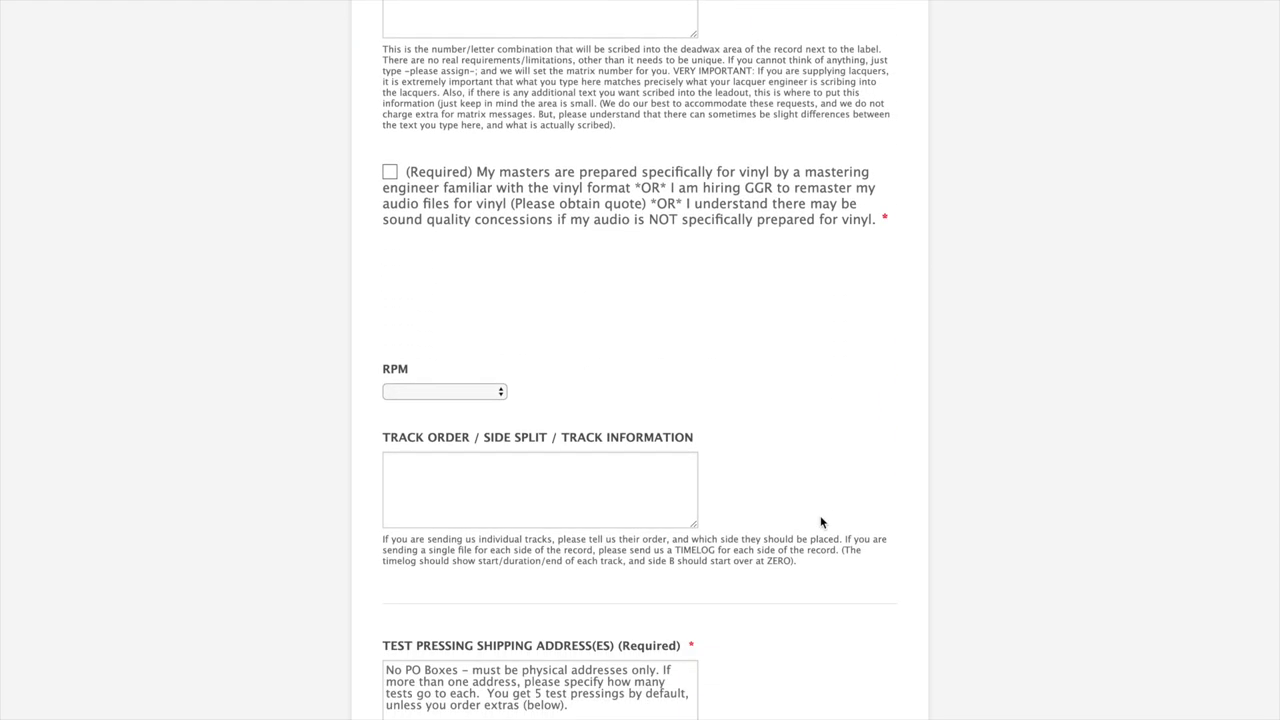
{"action": "scroll", "coordinate": [820, 520], "scroll_direction": "up", "scroll_amount": 10}
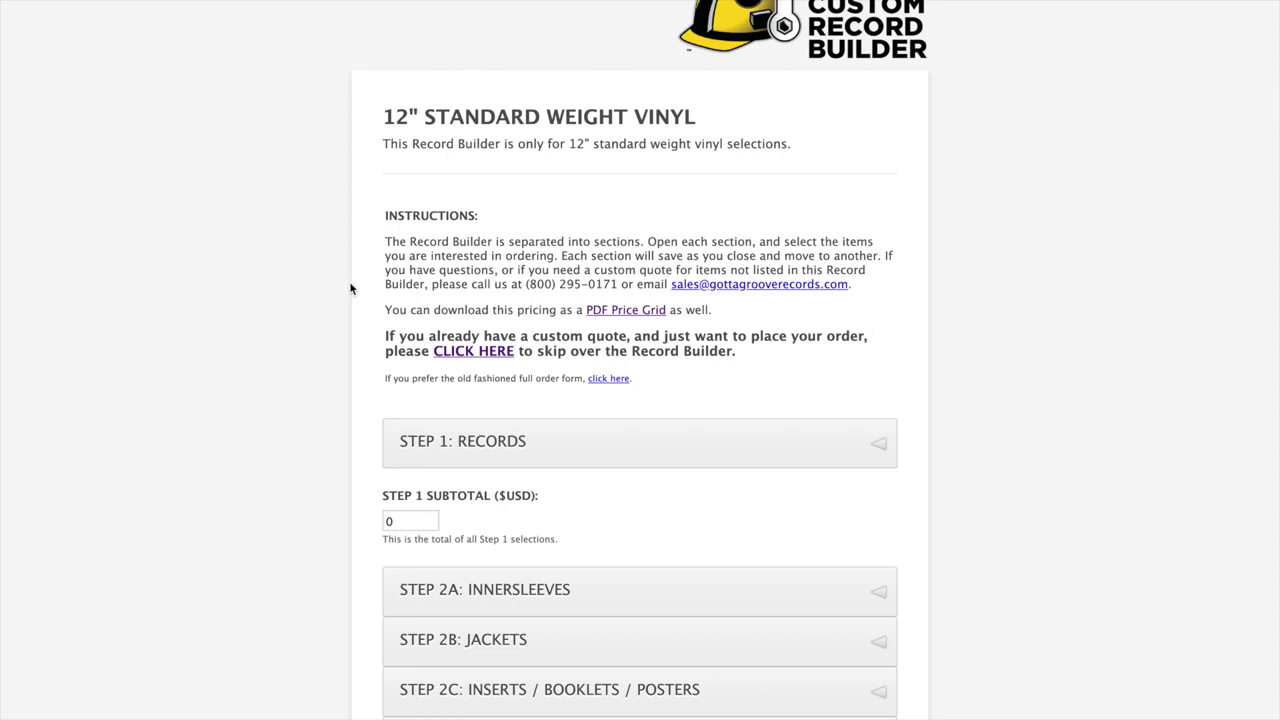
{"action": "scroll", "coordinate": [870, 350], "scroll_direction": "down", "scroll_amount": 2}
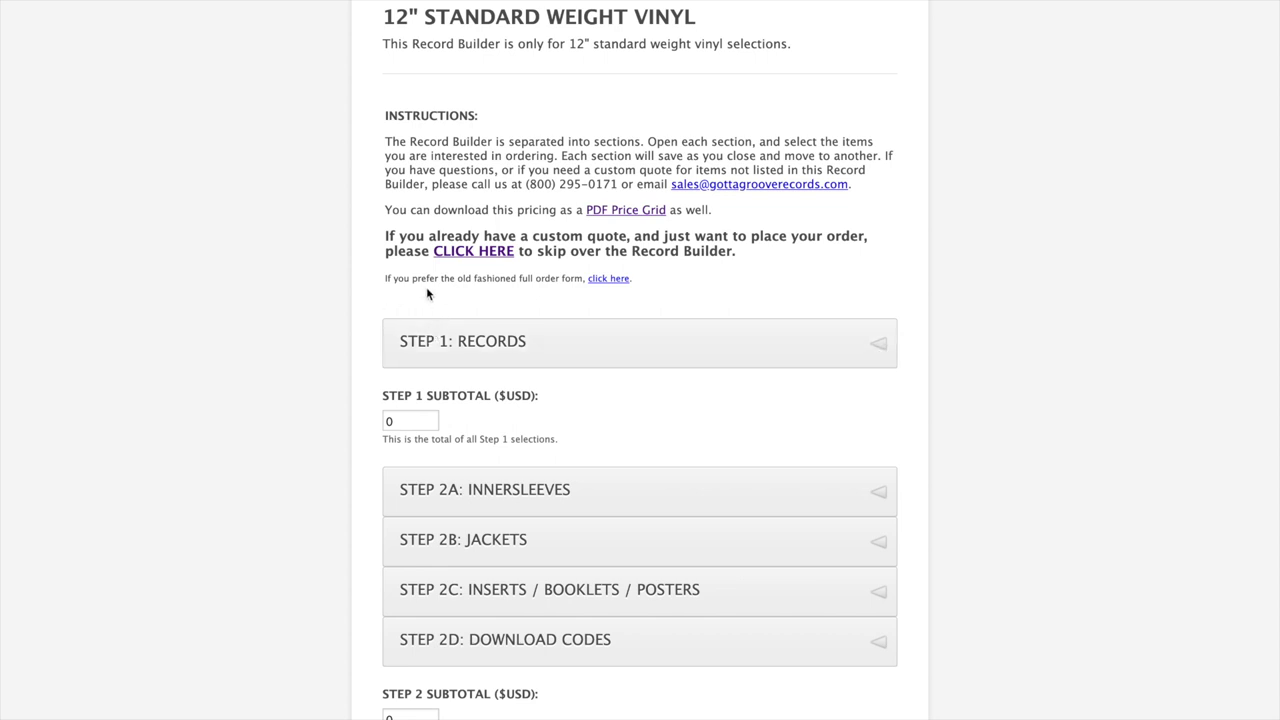
{"action": "left_click_drag", "start_coordinate": [633, 279], "coordinate": [367, 282]}
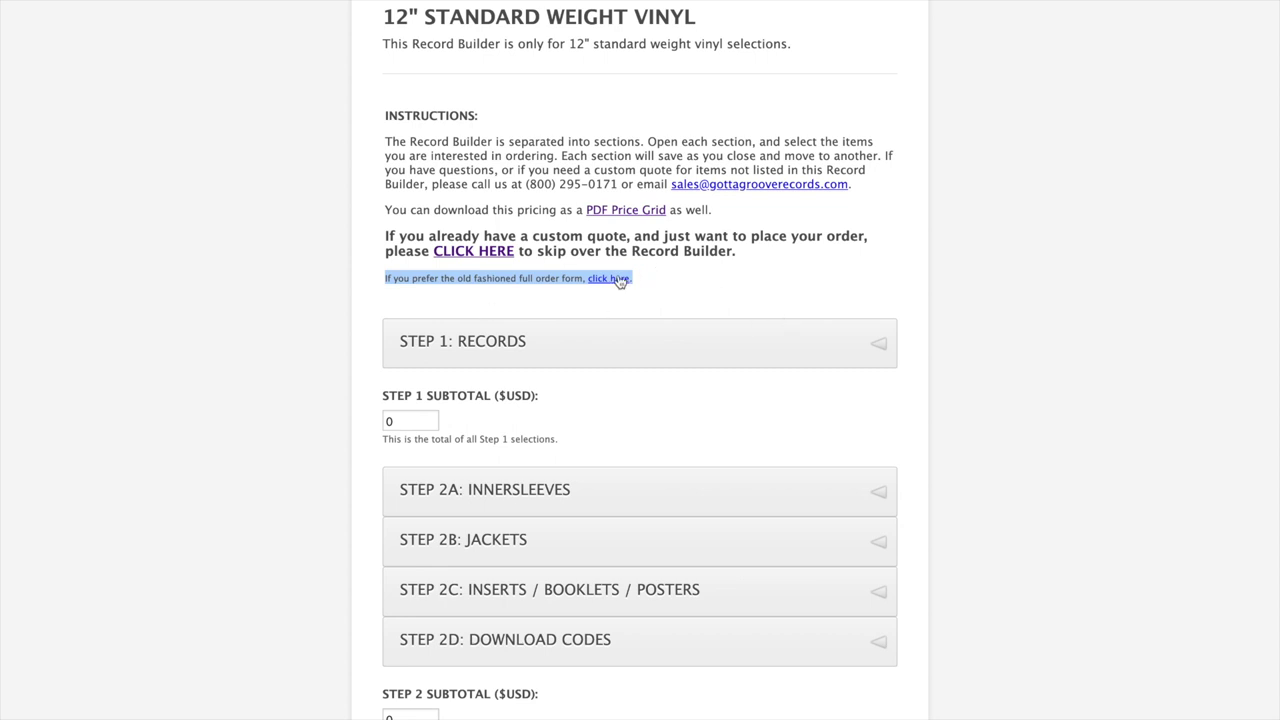
{"action": "left_click", "coordinate": [839, 289]}
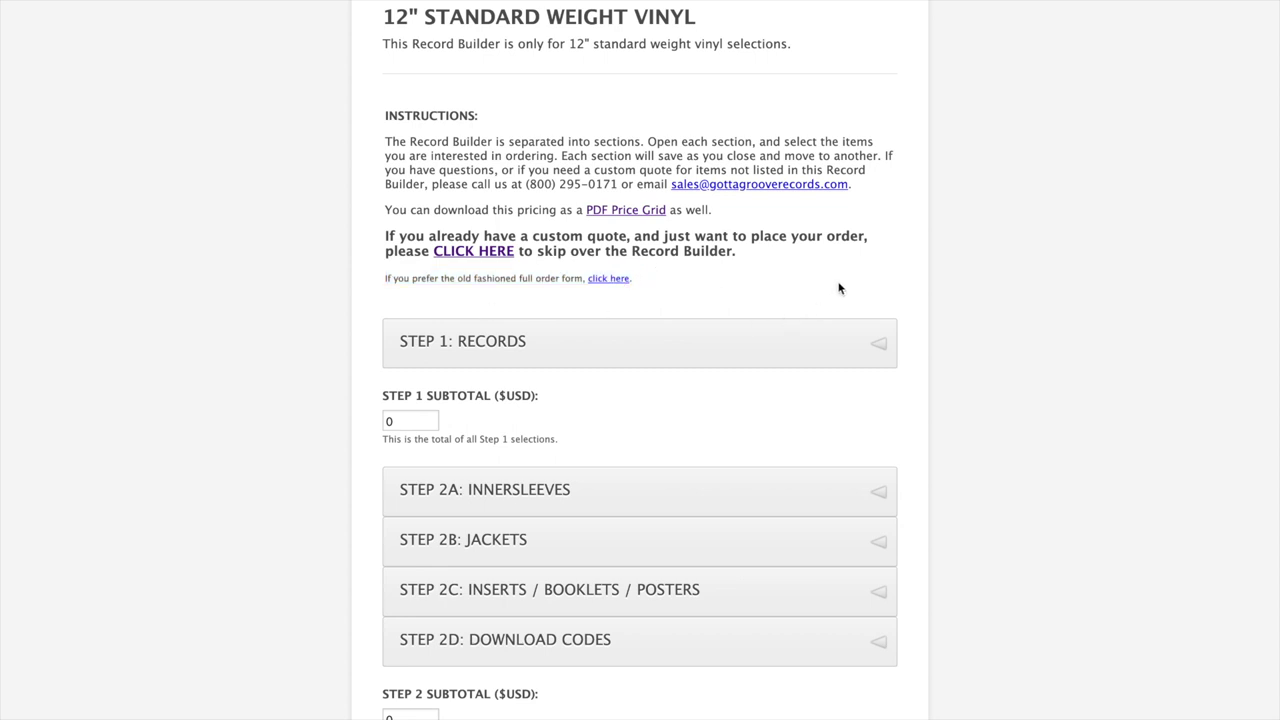
In Step 1: Records, keep Black Vinyl and choose 500 records for a 1675 total.
{"action": "left_click", "coordinate": [760, 345]}
{"action": "scroll", "coordinate": [751, 334], "scroll_direction": "down", "scroll_amount": 3}
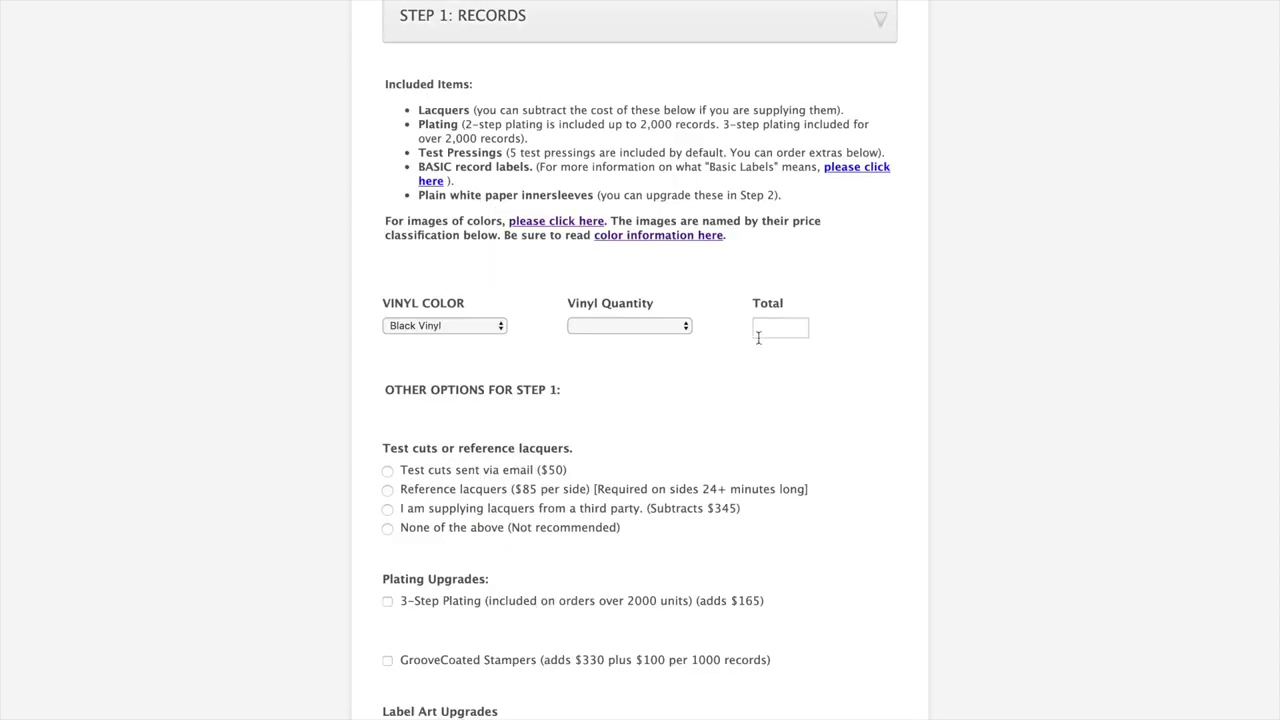
{"action": "scroll", "coordinate": [695, 384], "scroll_direction": "up", "scroll_amount": 1}
{"action": "scroll", "coordinate": [694, 384], "scroll_direction": "up", "scroll_amount": 5}
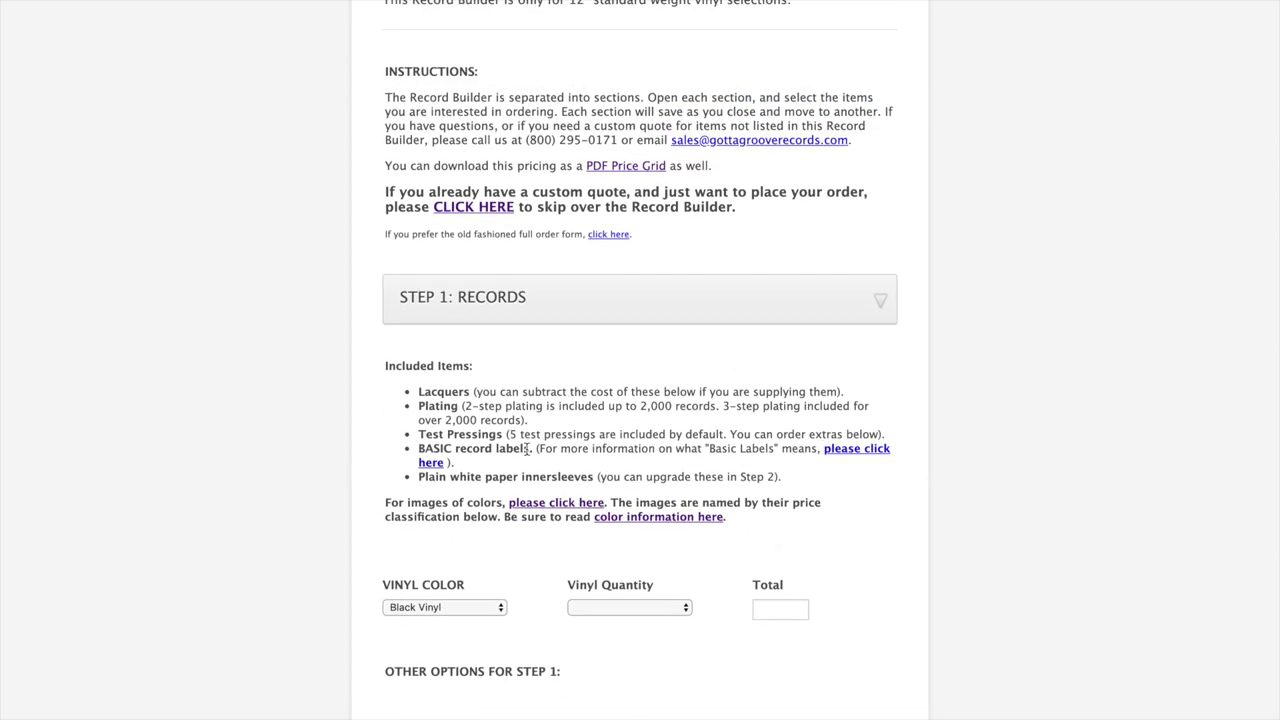
{"action": "scroll", "coordinate": [677, 469], "scroll_direction": "down", "scroll_amount": 5}
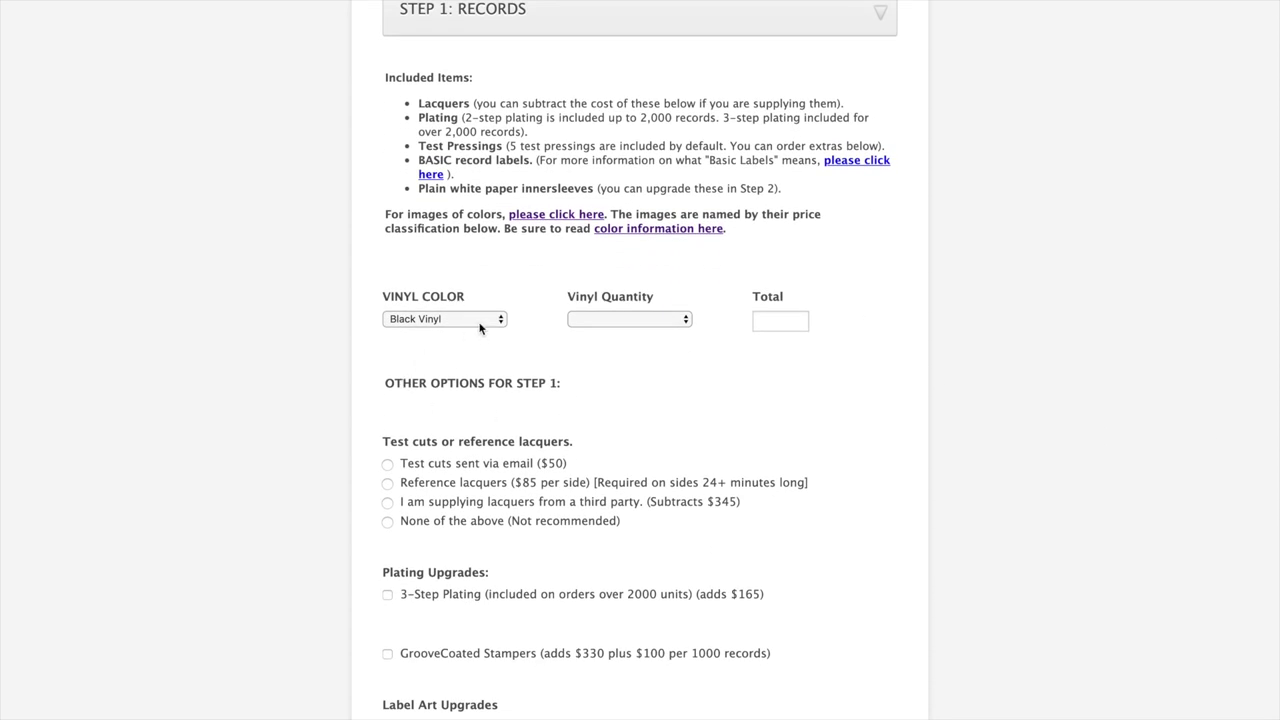
{"action": "left_click", "coordinate": [408, 318]}
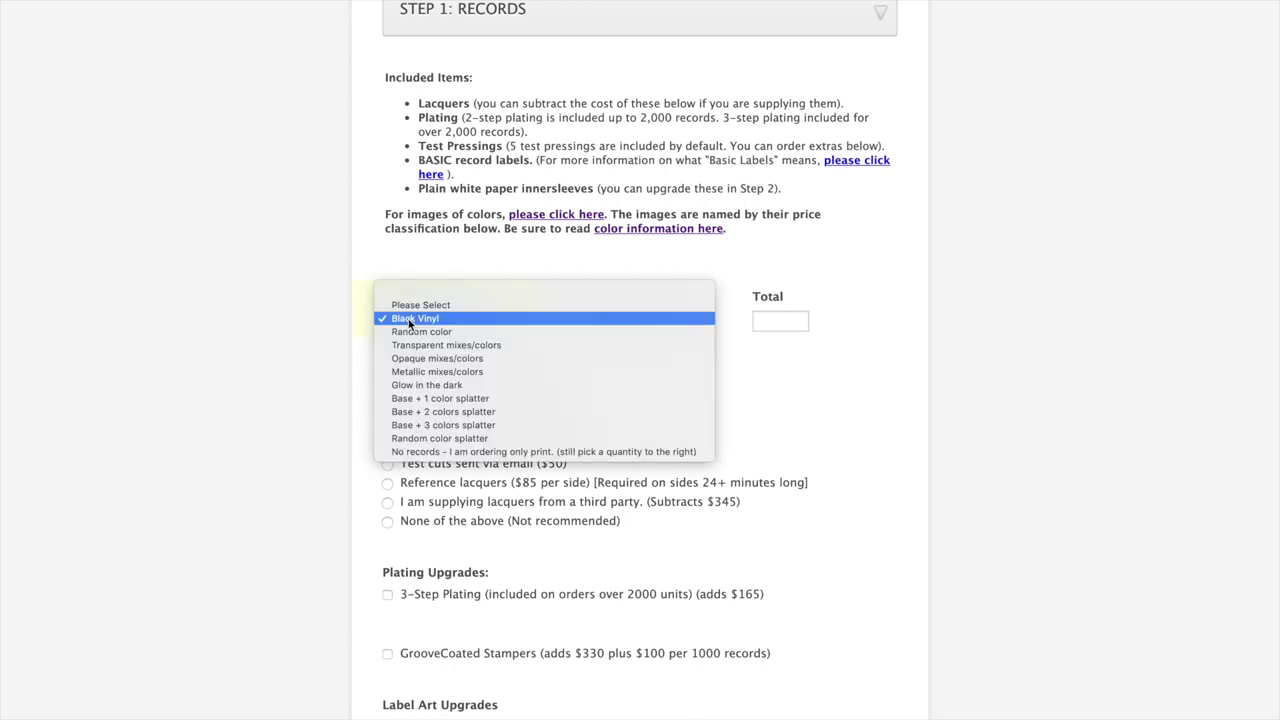
{"action": "left_click", "coordinate": [883, 420]}
{"action": "left_click", "coordinate": [637, 320]}
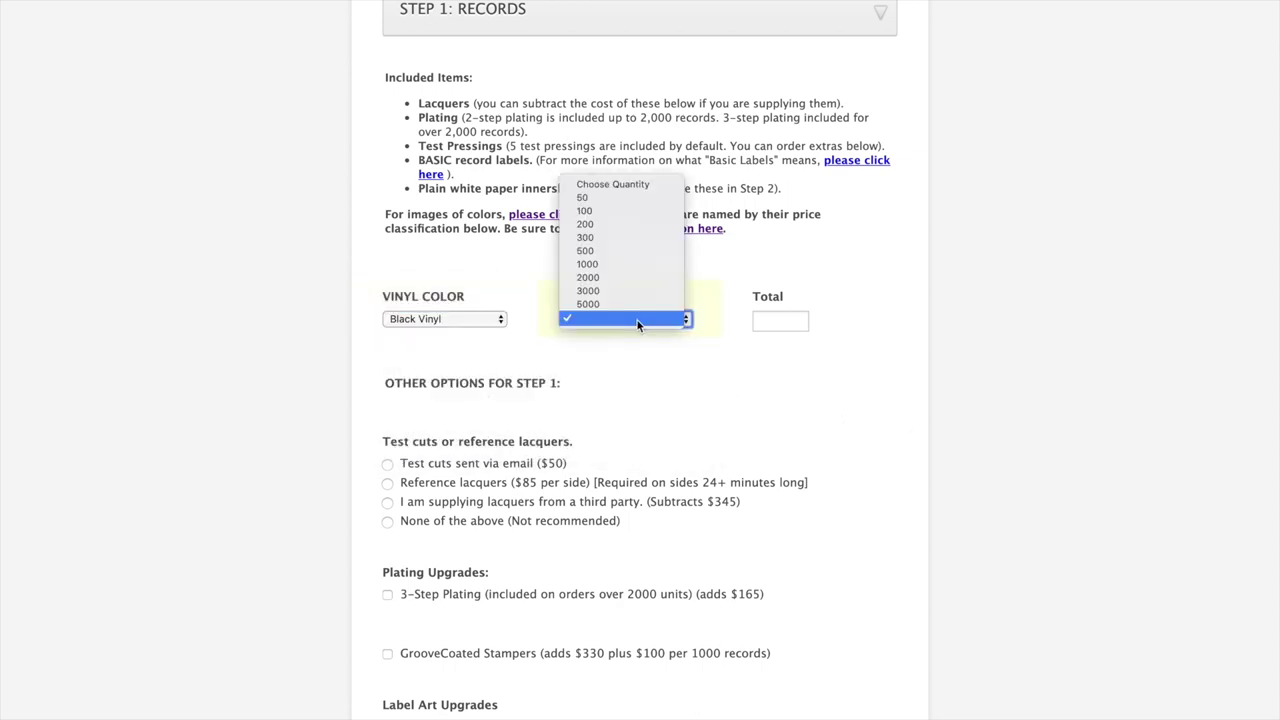
{"action": "left_click", "coordinate": [599, 251]}
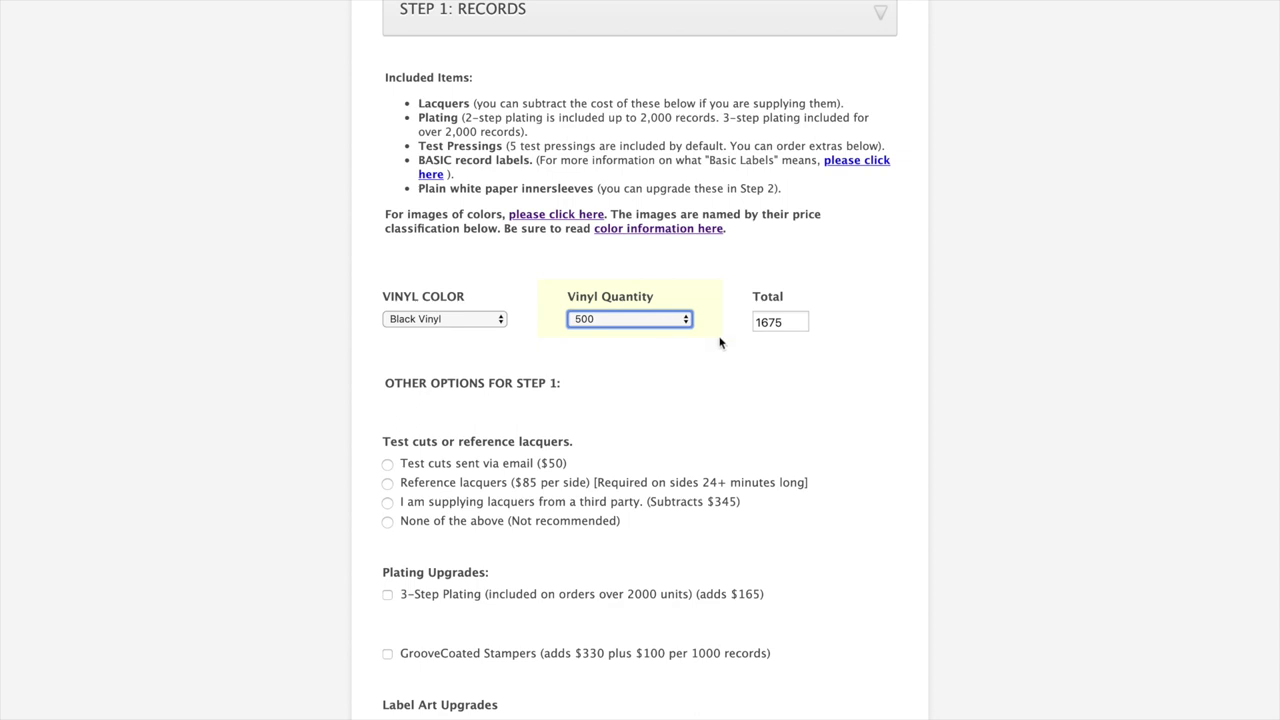
{"action": "left_click", "coordinate": [798, 323]}
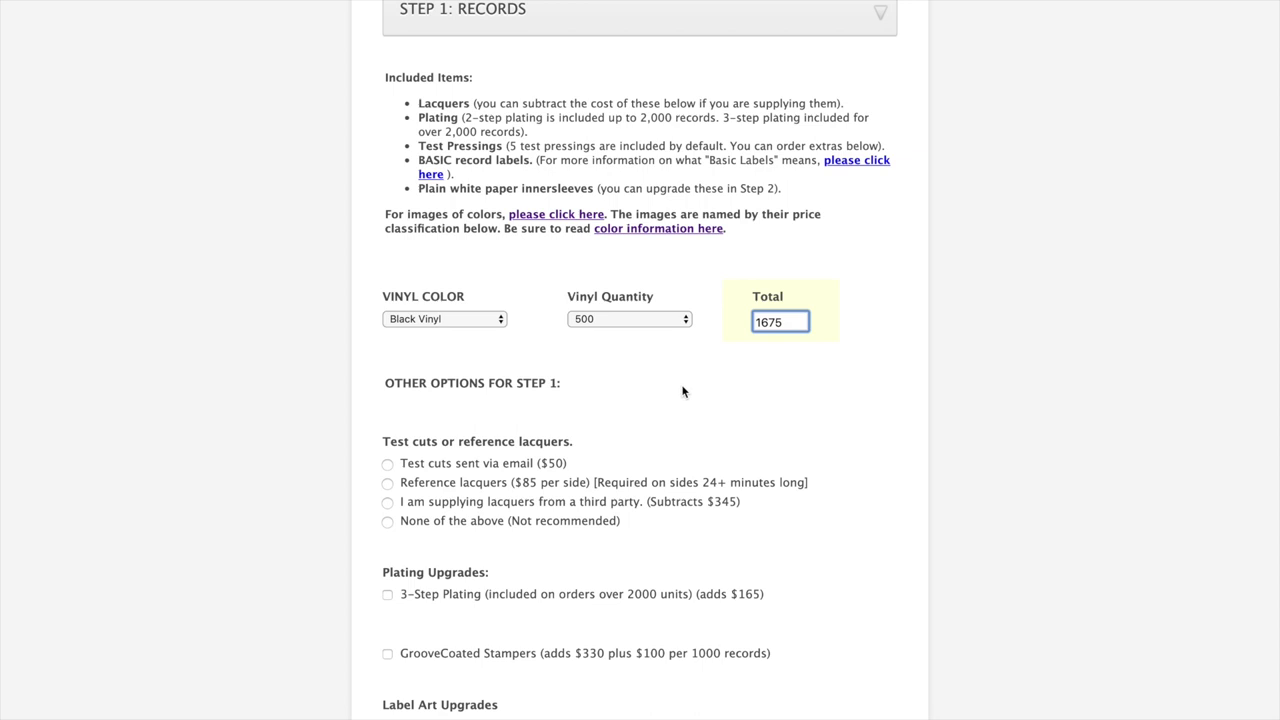
Try the print-only, no-records vinyl colour option, then switch back to Black Vinyl.
{"action": "left_click", "coordinate": [501, 319]}
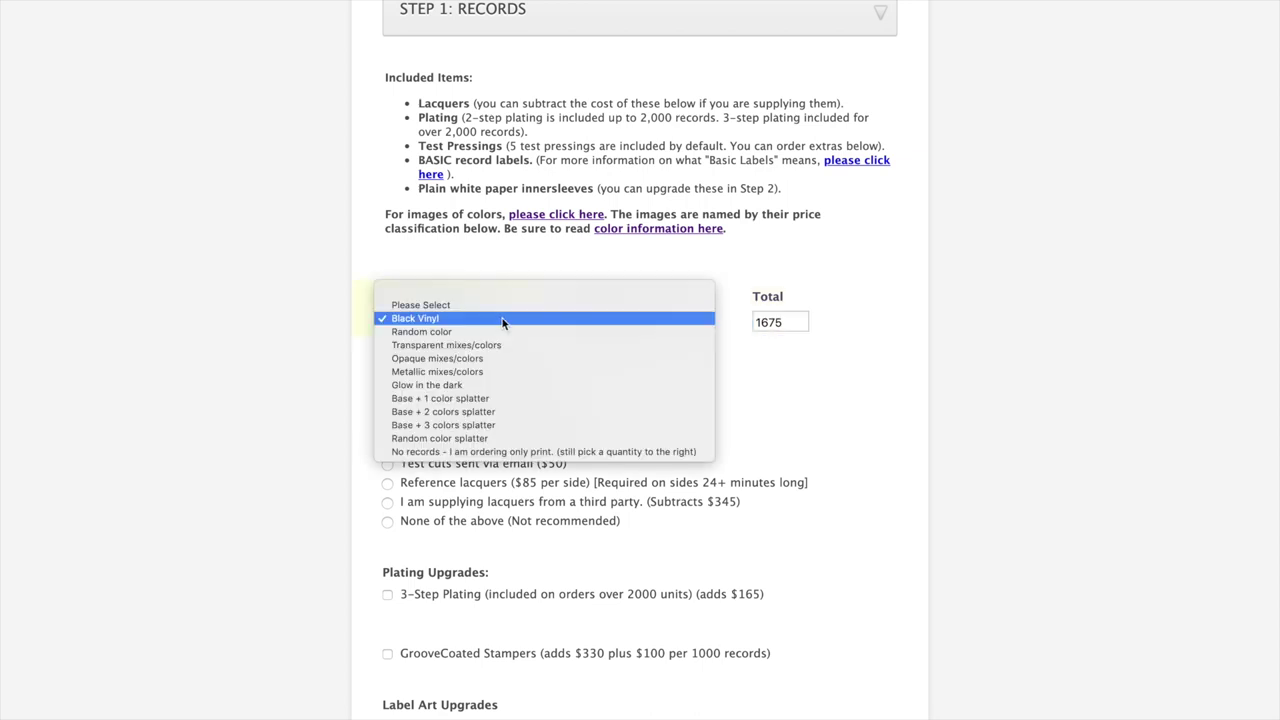
{"action": "left_click", "coordinate": [547, 457]}
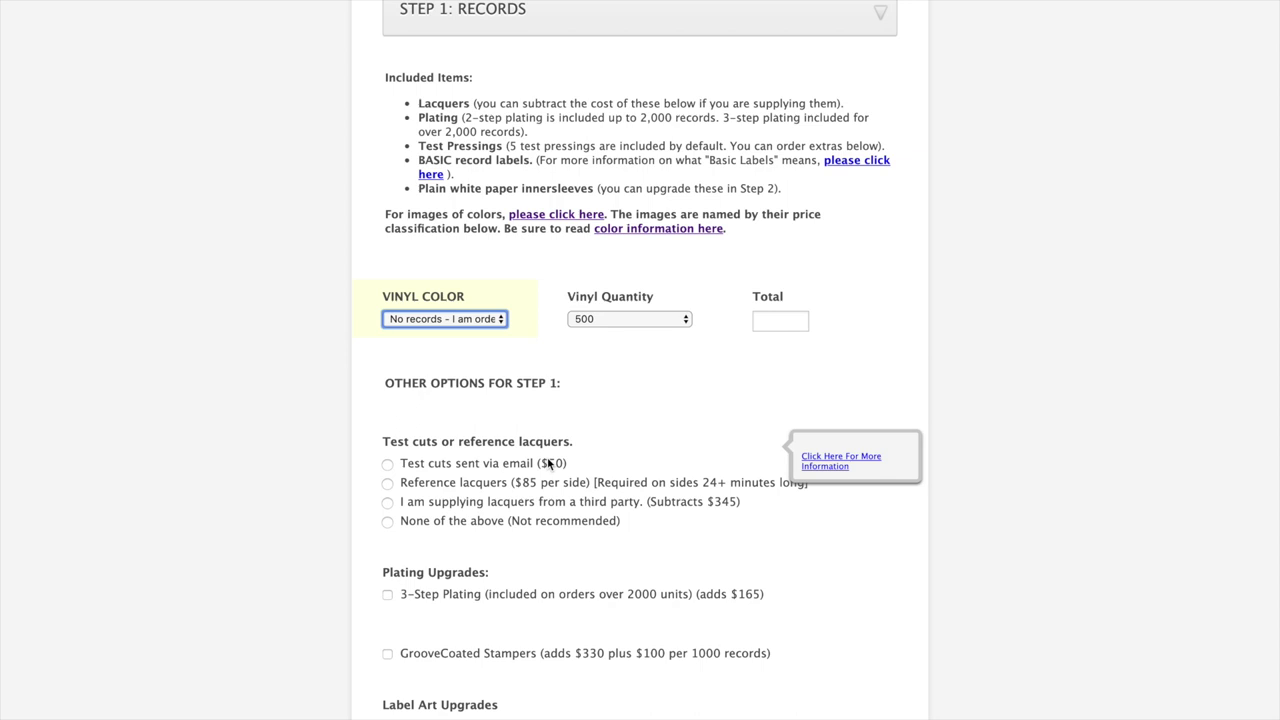
{"action": "scroll", "coordinate": [431, 257], "scroll_direction": "down", "scroll_amount": 1}
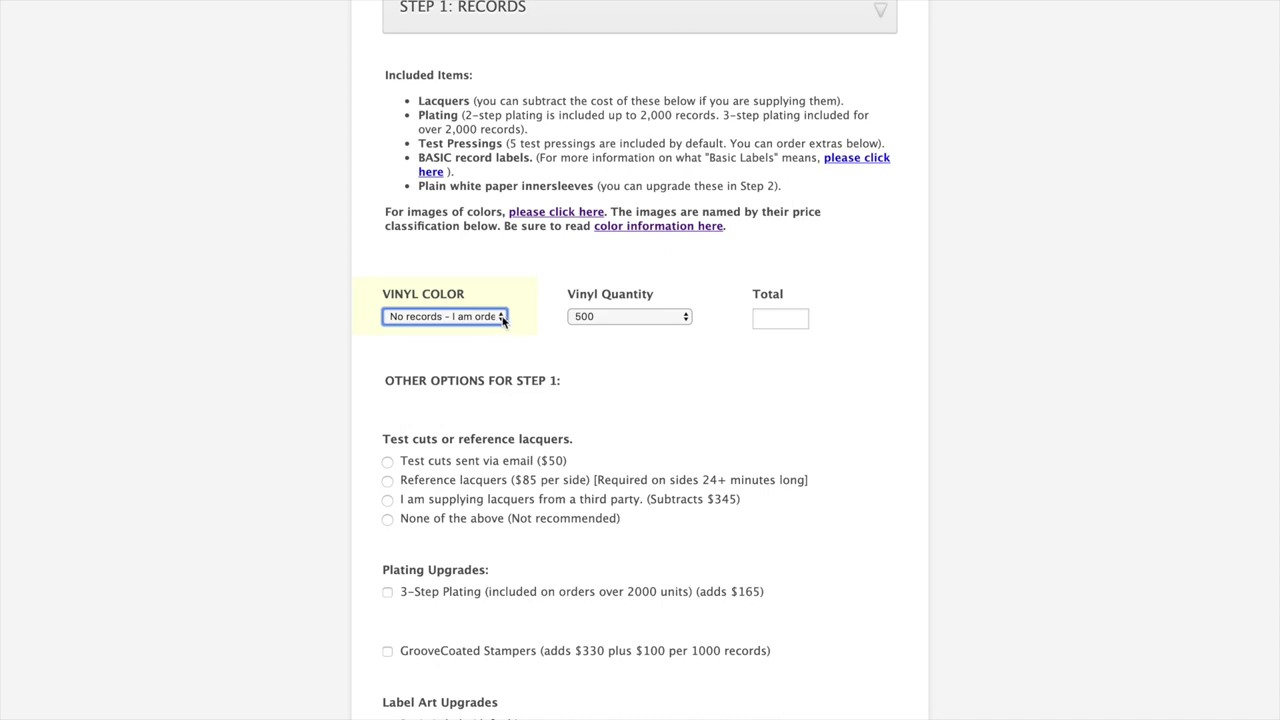
{"action": "left_click", "coordinate": [425, 316]}
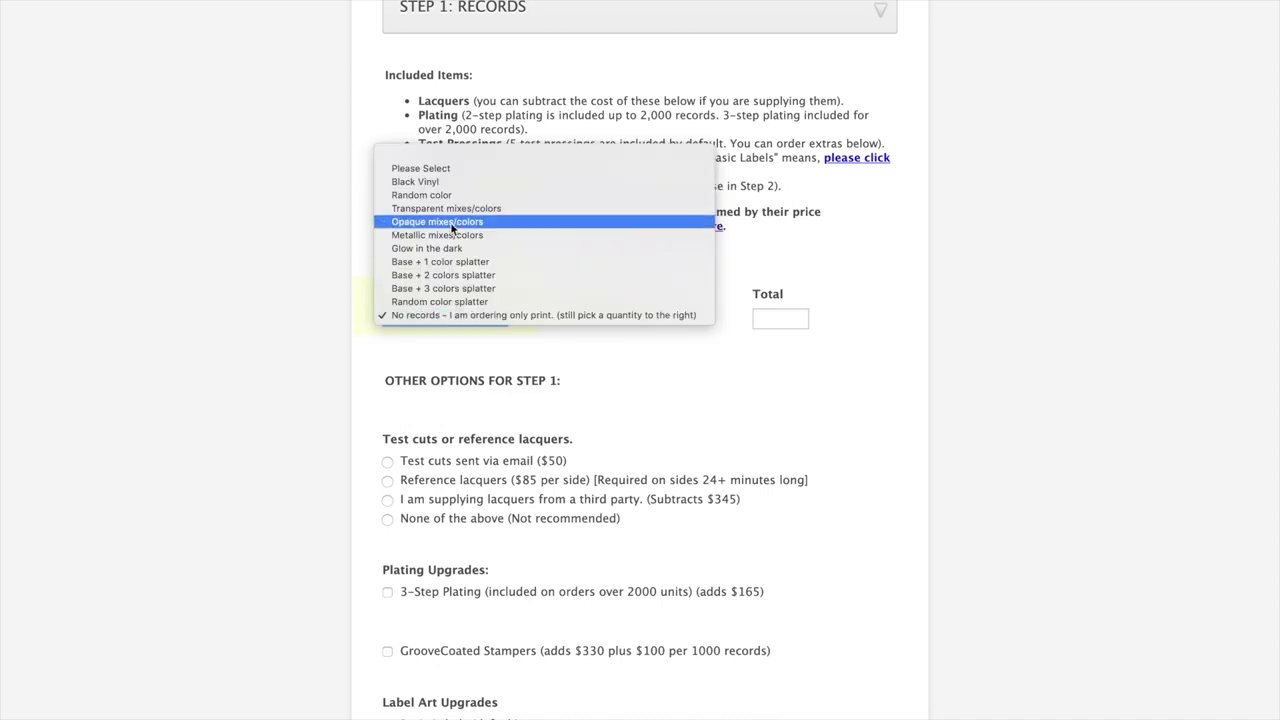
{"action": "left_click", "coordinate": [430, 181]}
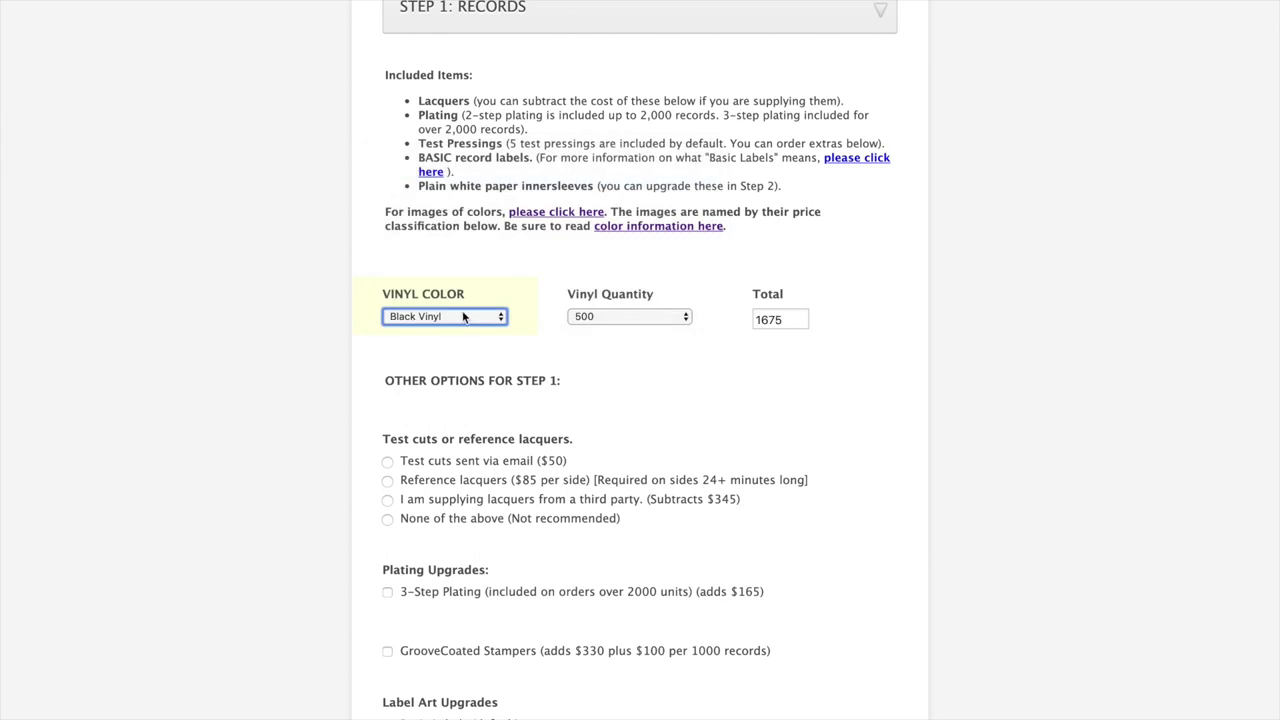
Change the vinyl colour to Transparent mixes/colors and begin specifying the transparent colour.
{"action": "left_click", "coordinate": [461, 317]}
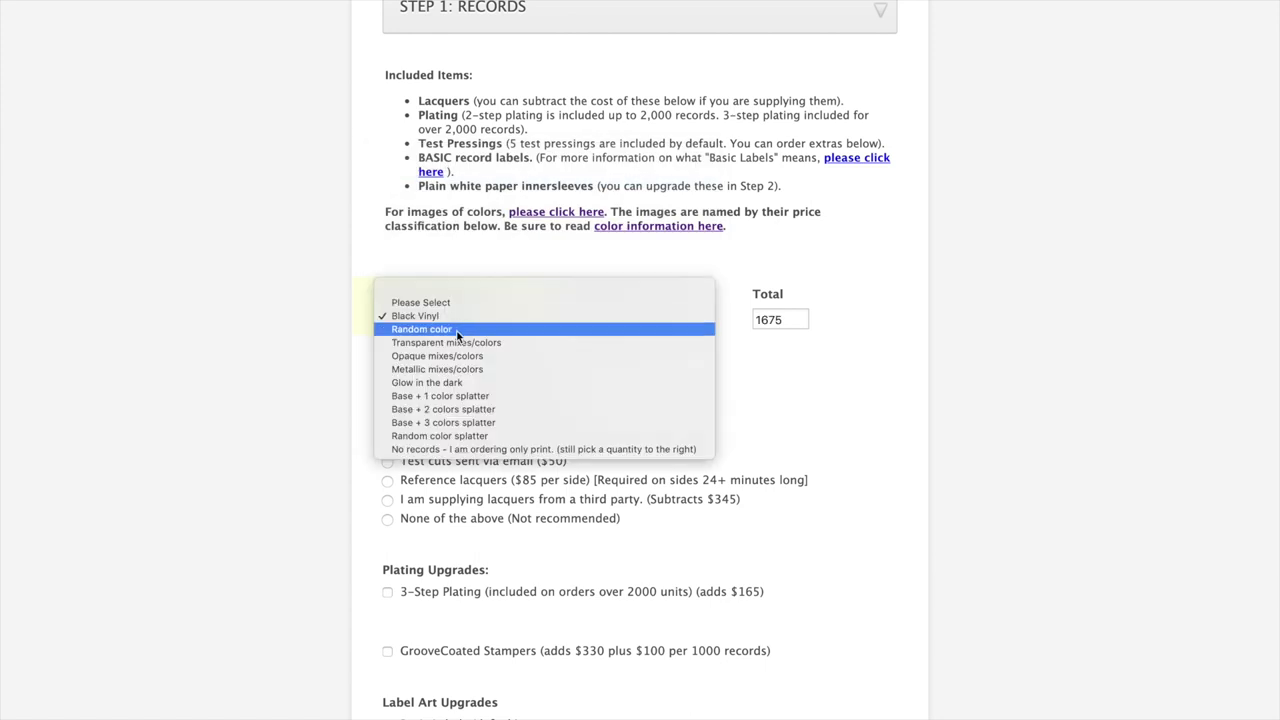
{"action": "left_click", "coordinate": [448, 342]}
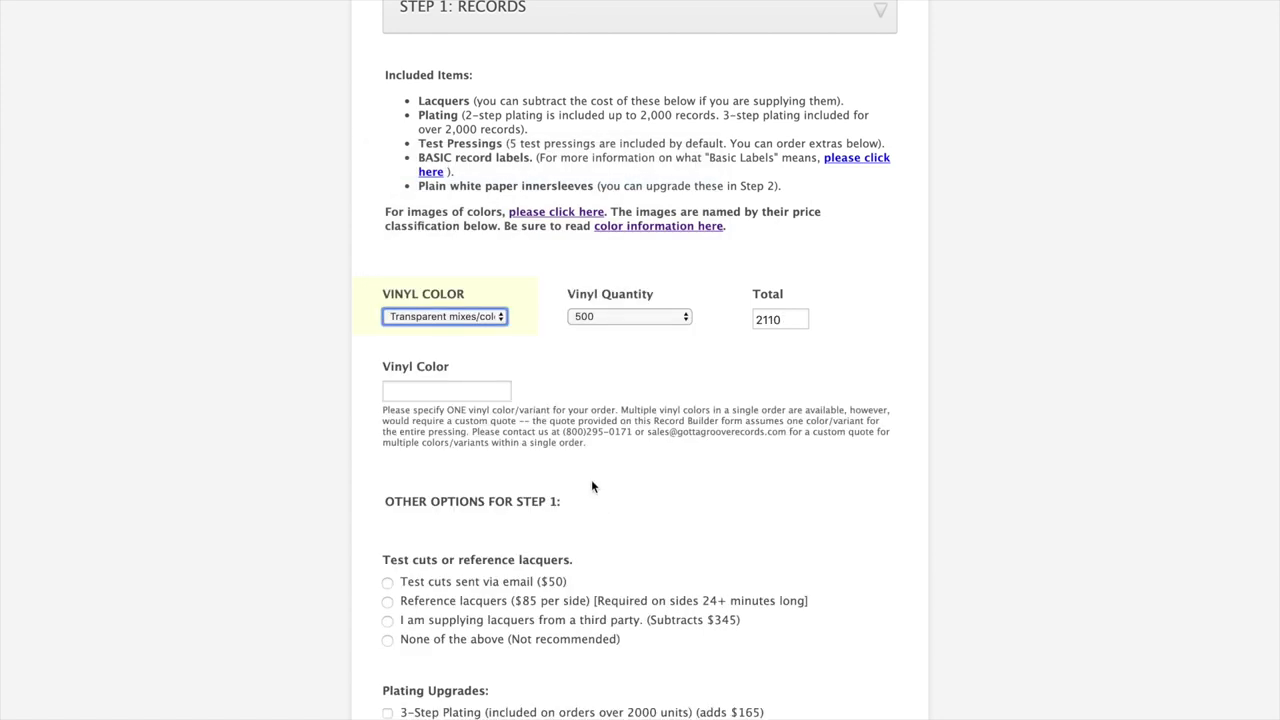
{"action": "scroll", "coordinate": [506, 380], "scroll_direction": "up", "scroll_amount": 1}
{"action": "left_click", "coordinate": [448, 409]}
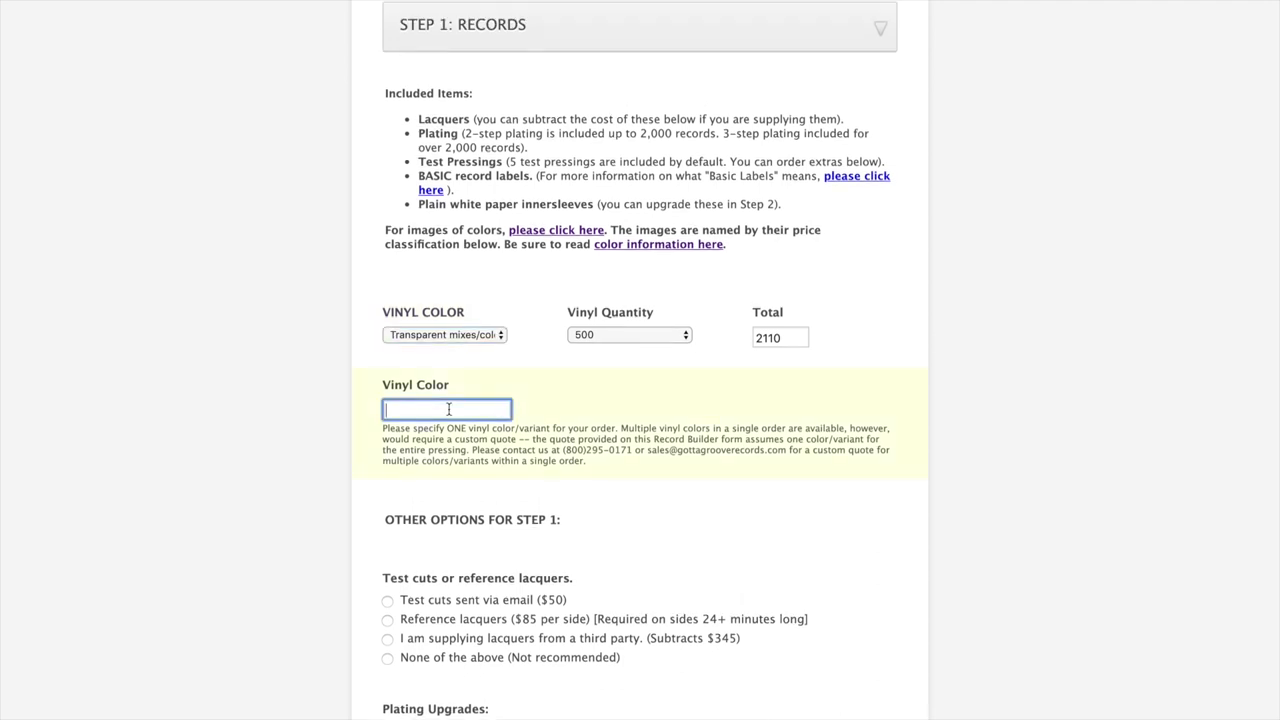
{"action": "left_click", "coordinate": [611, 286]}
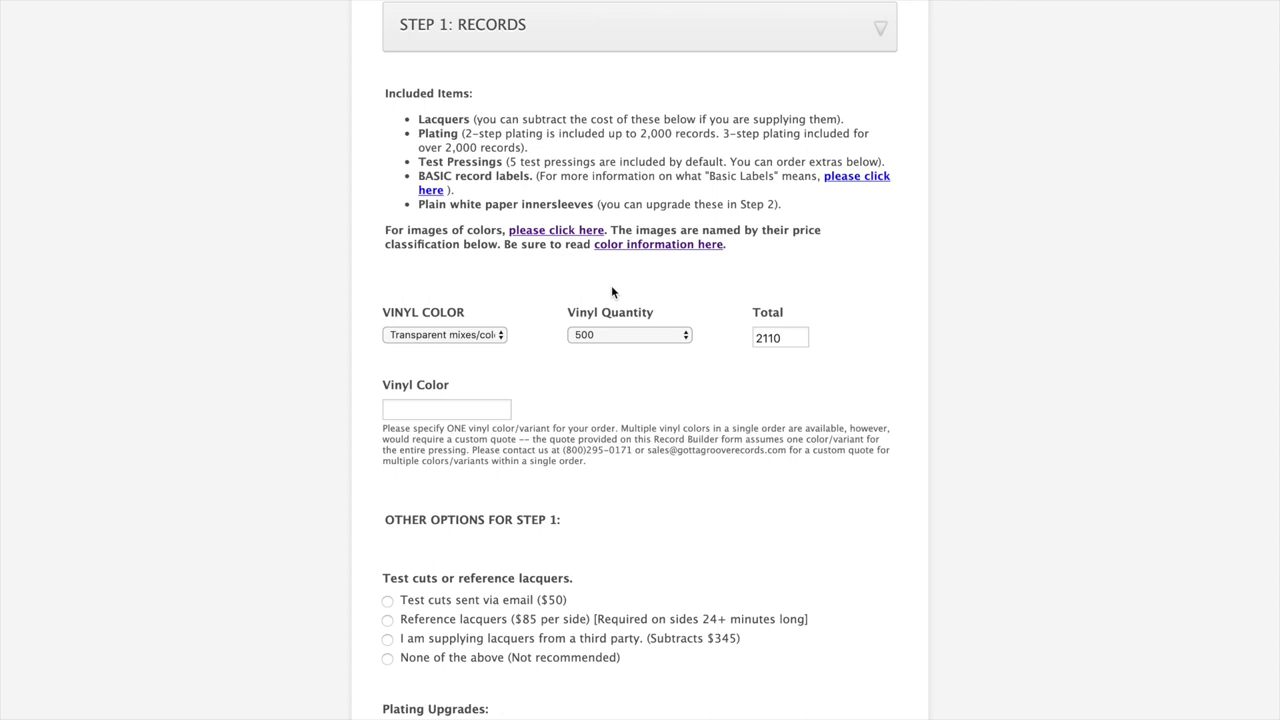
Read the instructions above, then set the vinyl colour back to Black Vinyl.
{"action": "scroll", "coordinate": [617, 315], "scroll_direction": "up", "scroll_amount": 3}
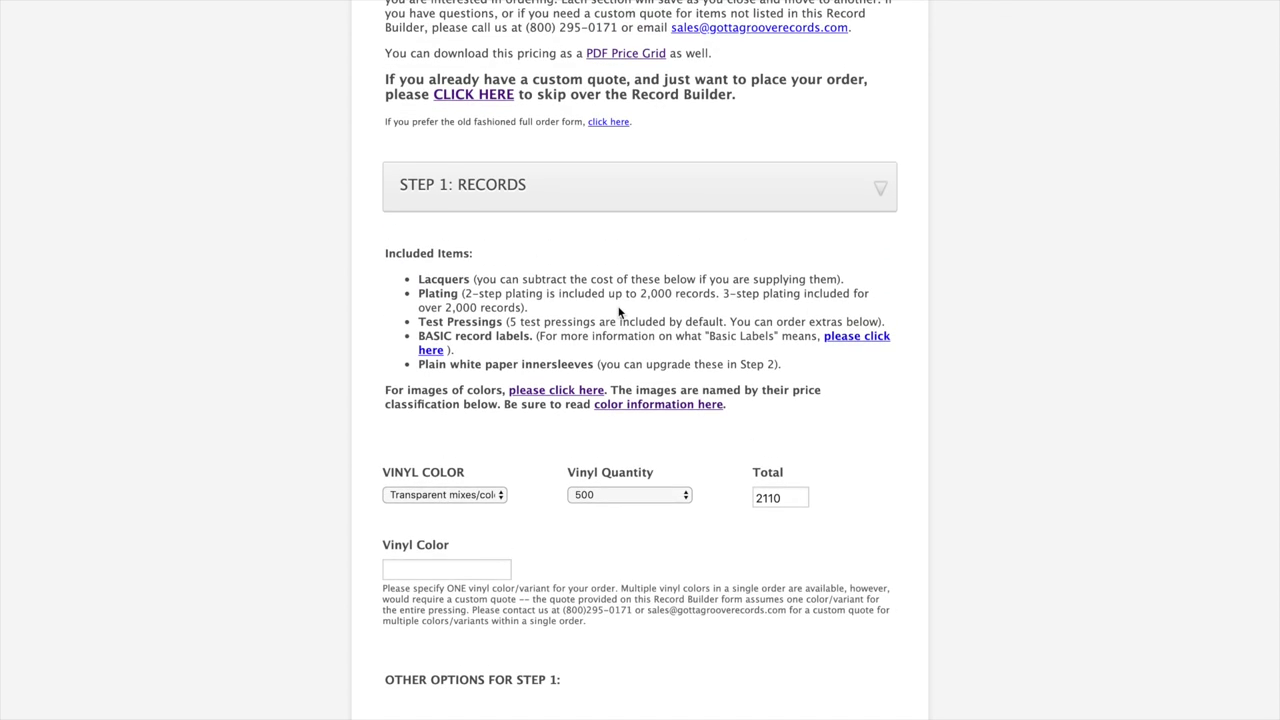
{"action": "scroll", "coordinate": [619, 313], "scroll_direction": "up", "scroll_amount": 2}
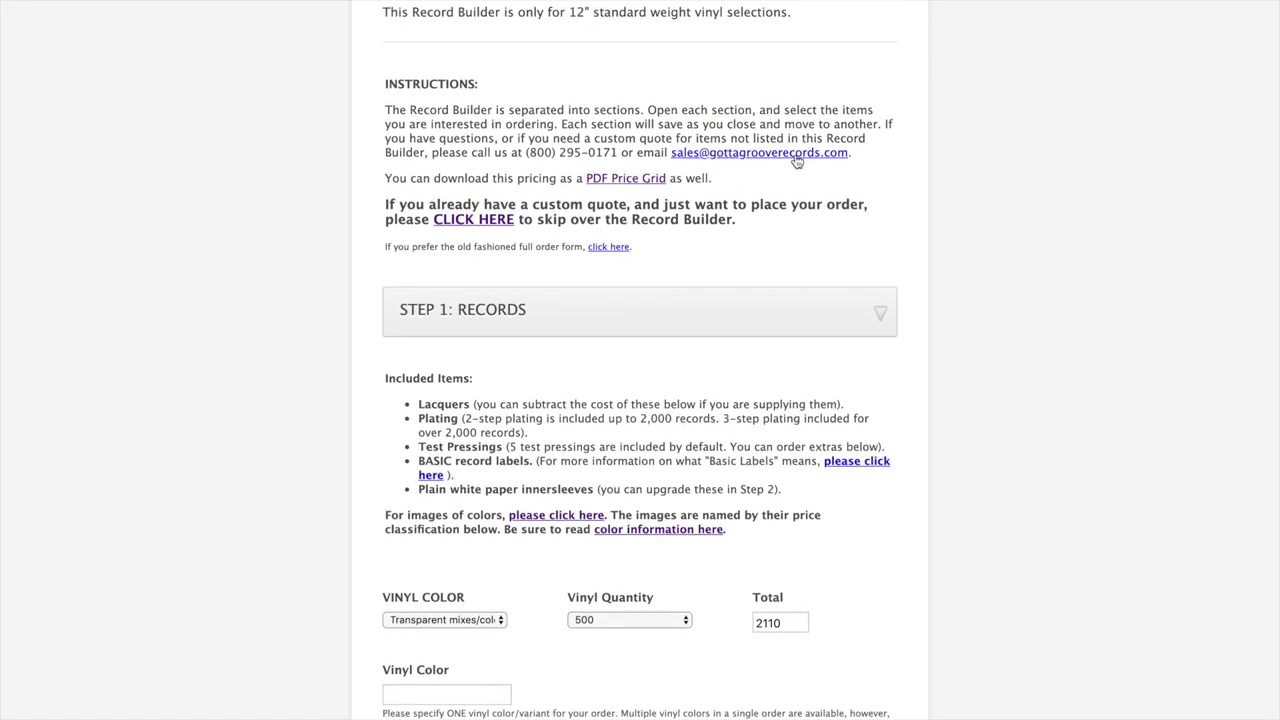
{"action": "scroll", "coordinate": [619, 447], "scroll_direction": "down", "scroll_amount": 10}
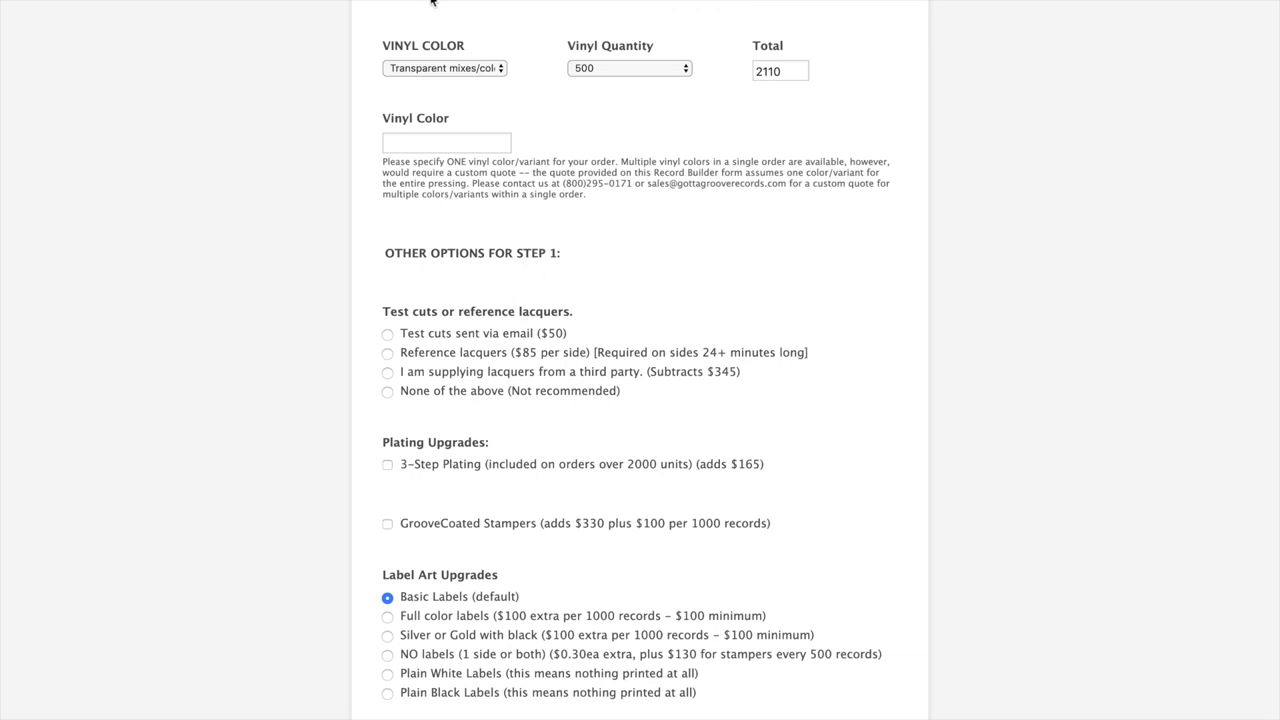
{"action": "left_click", "coordinate": [476, 68]}
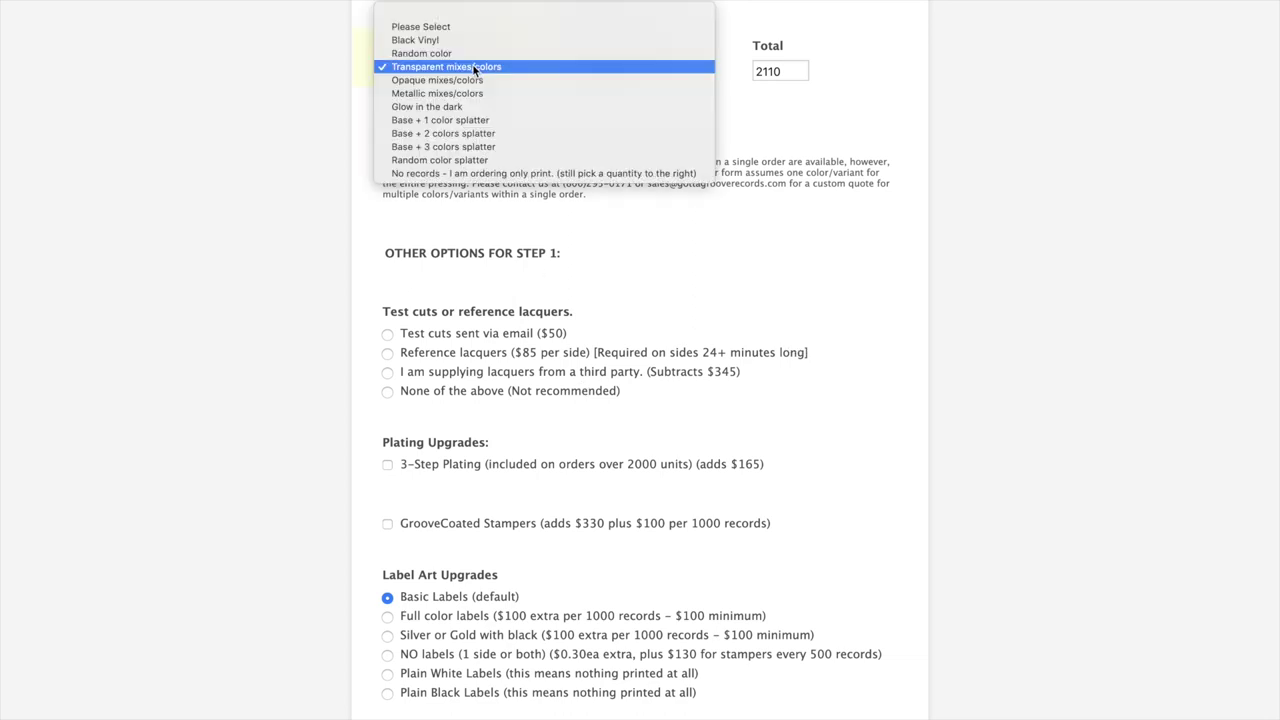
{"action": "left_click", "coordinate": [420, 44]}
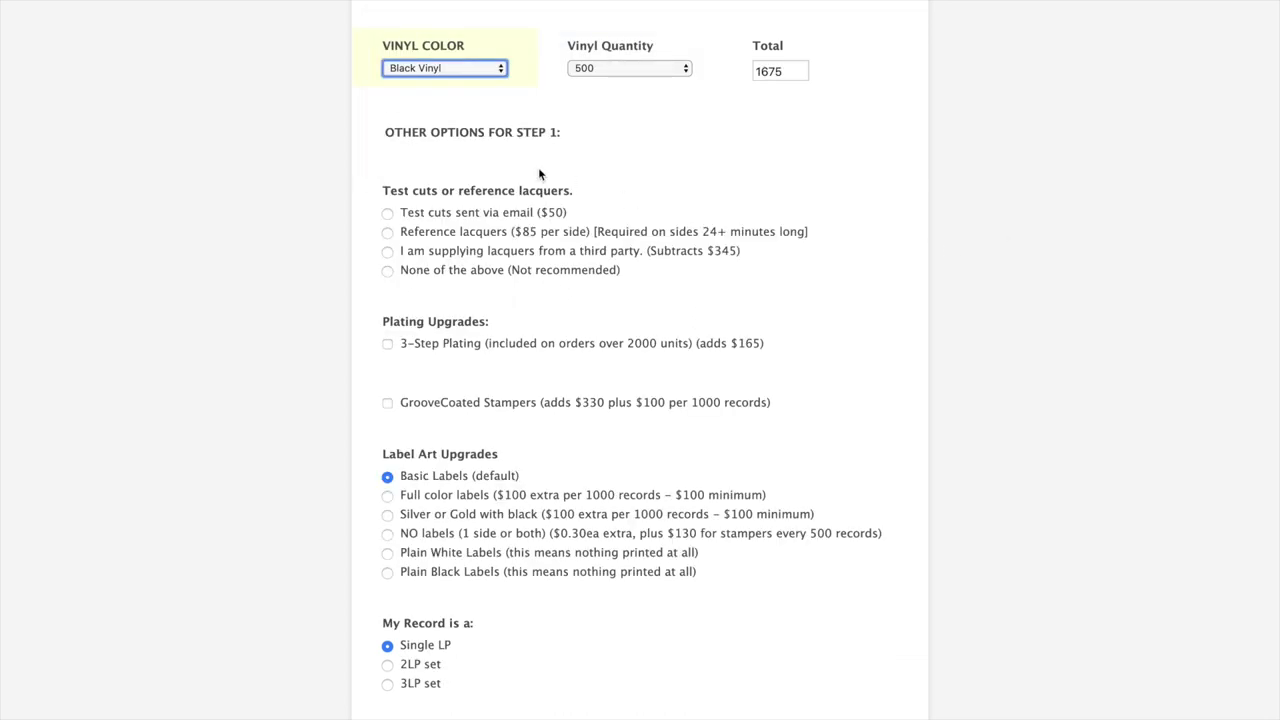
Try Reference lacquers in place of emailed test cuts in the upgrade options.
{"action": "mouse_move", "coordinate": [456, 218]}
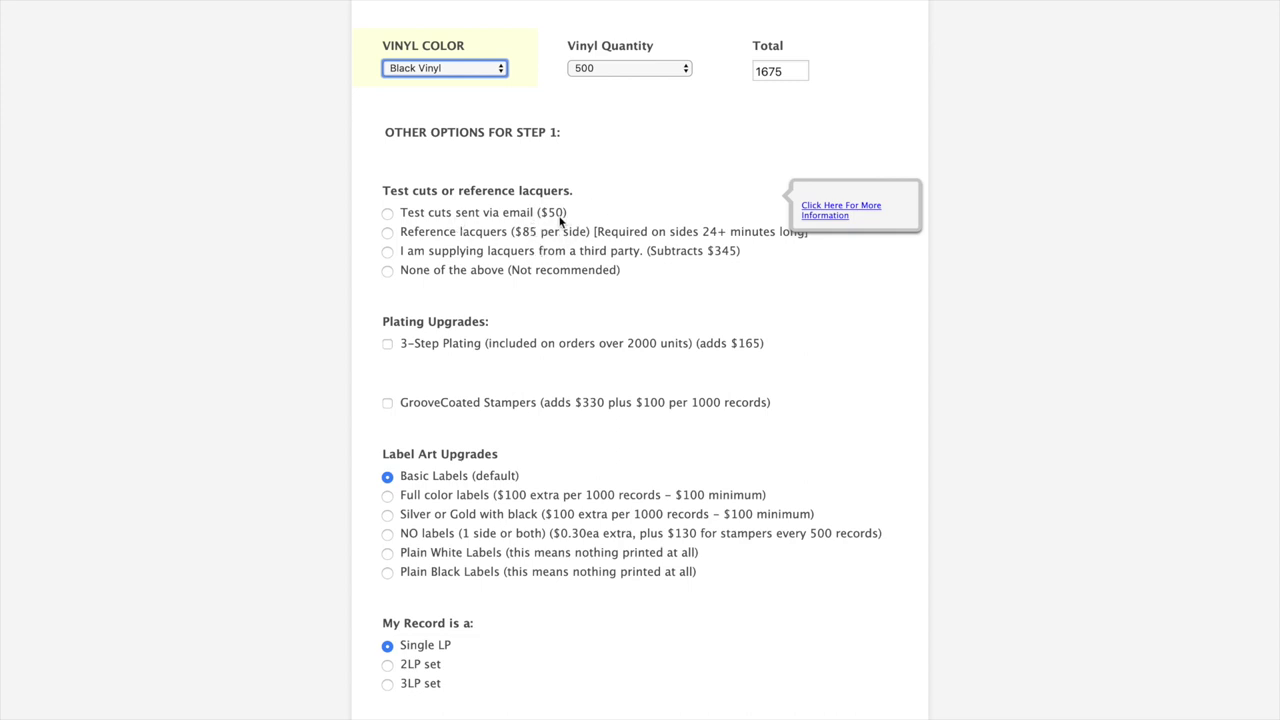
{"action": "scroll", "coordinate": [563, 225], "scroll_direction": "up", "scroll_amount": 1}
{"action": "scroll", "coordinate": [570, 249], "scroll_direction": "down", "scroll_amount": 5}
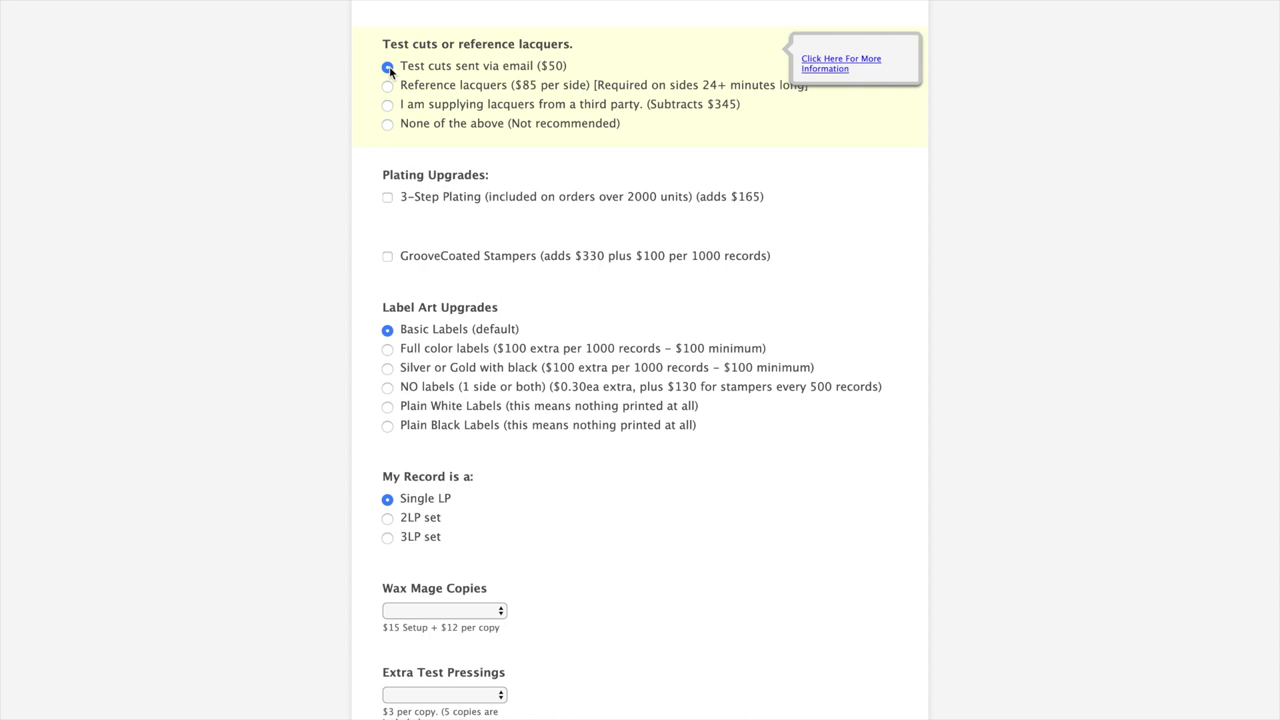
{"action": "left_click", "coordinate": [388, 88]}
Switch back to Test cuts sent via email ($50), making the Step 1 subtotal 1725.
{"action": "left_click", "coordinate": [391, 67]}
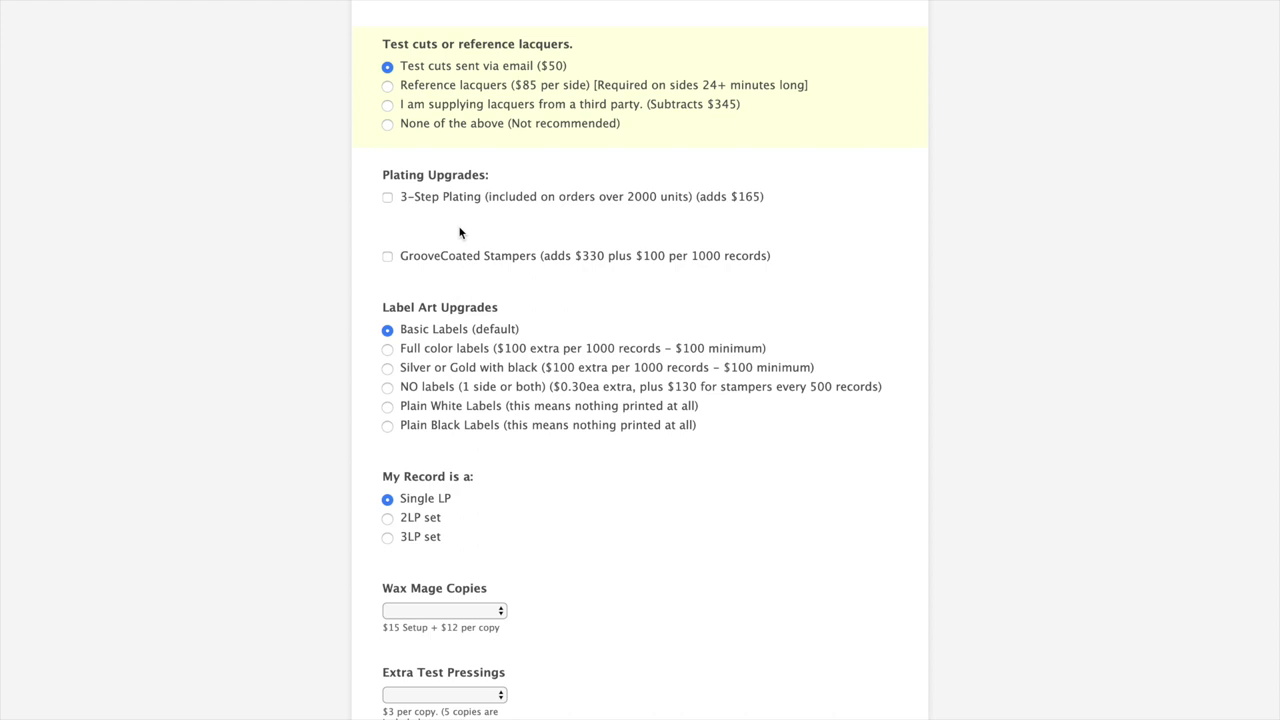
{"action": "mouse_move", "coordinate": [482, 250]}
{"action": "scroll", "coordinate": [610, 277], "scroll_direction": "down", "scroll_amount": 4}
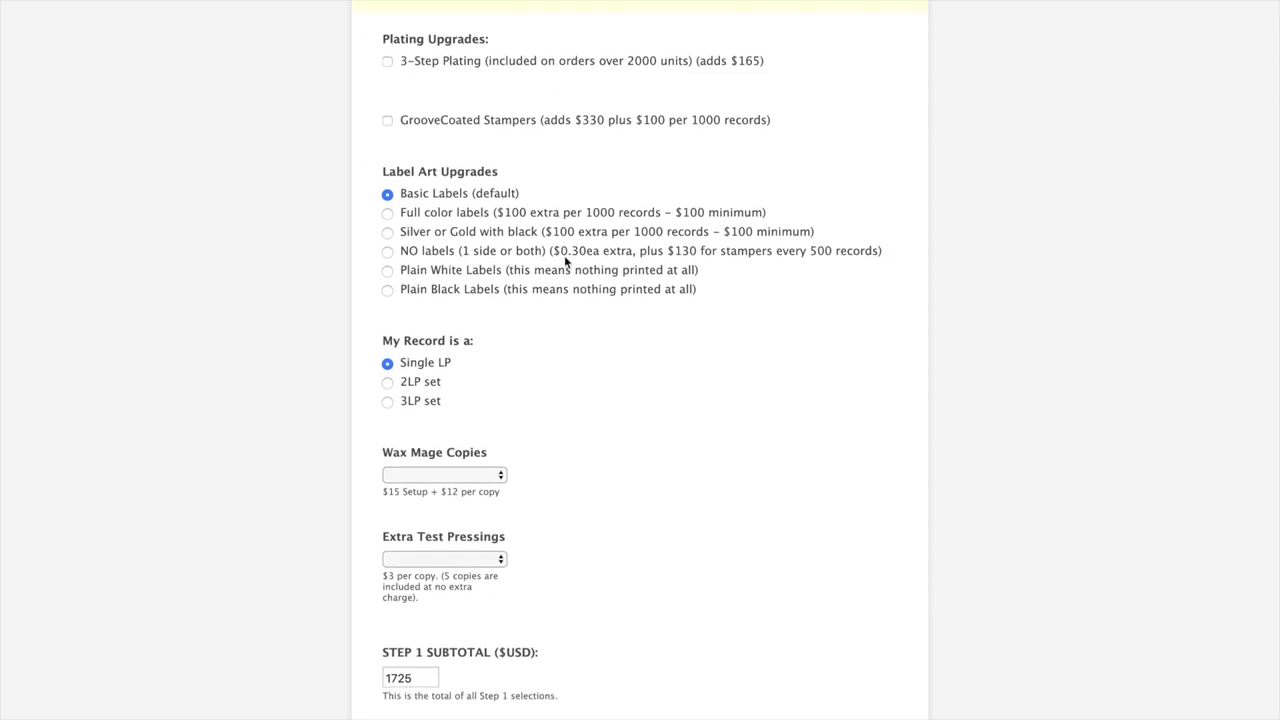
{"action": "scroll", "coordinate": [562, 260], "scroll_direction": "down", "scroll_amount": 2}
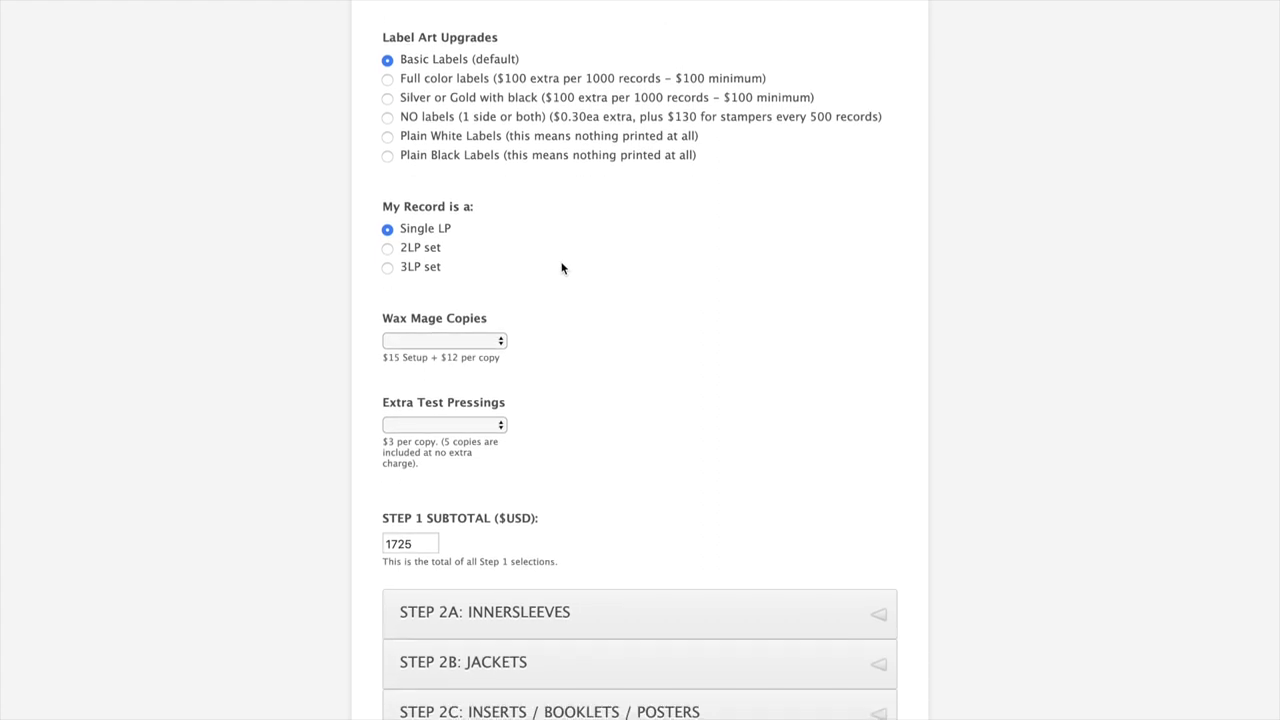
{"action": "scroll", "coordinate": [814, 94], "scroll_direction": "up", "scroll_amount": 3}
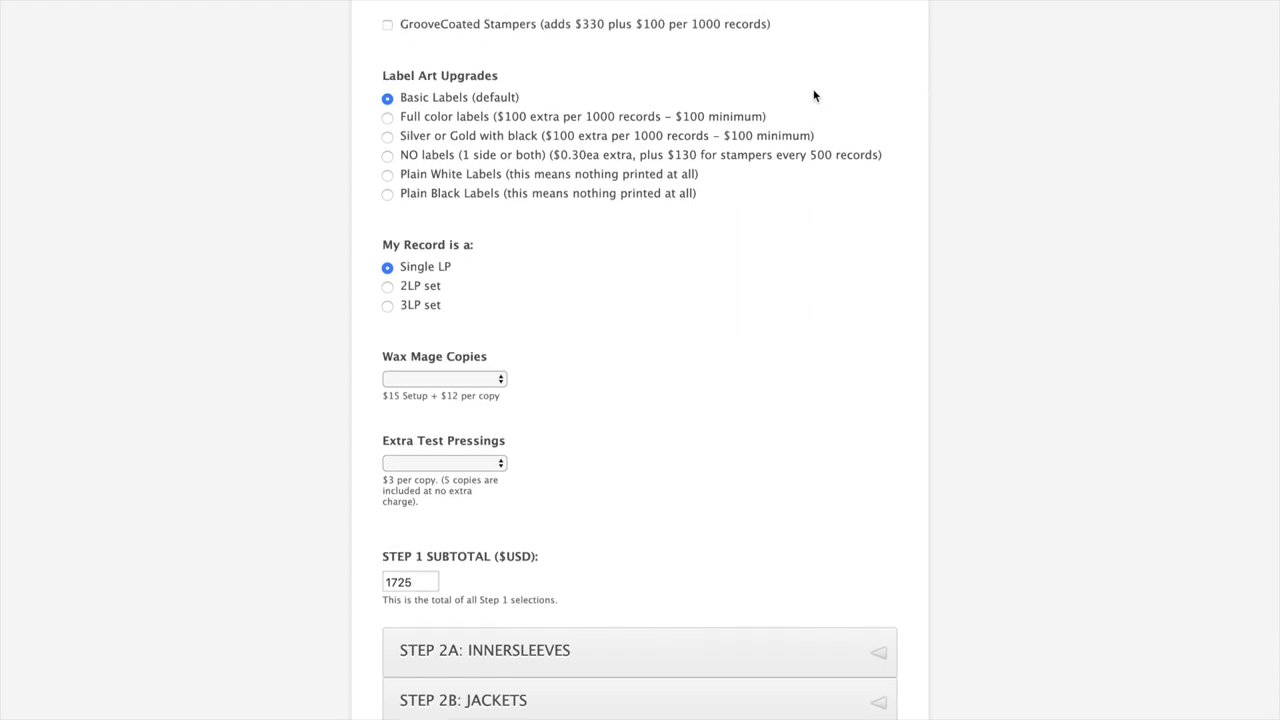
{"action": "scroll", "coordinate": [810, 95], "scroll_direction": "up", "scroll_amount": 12}
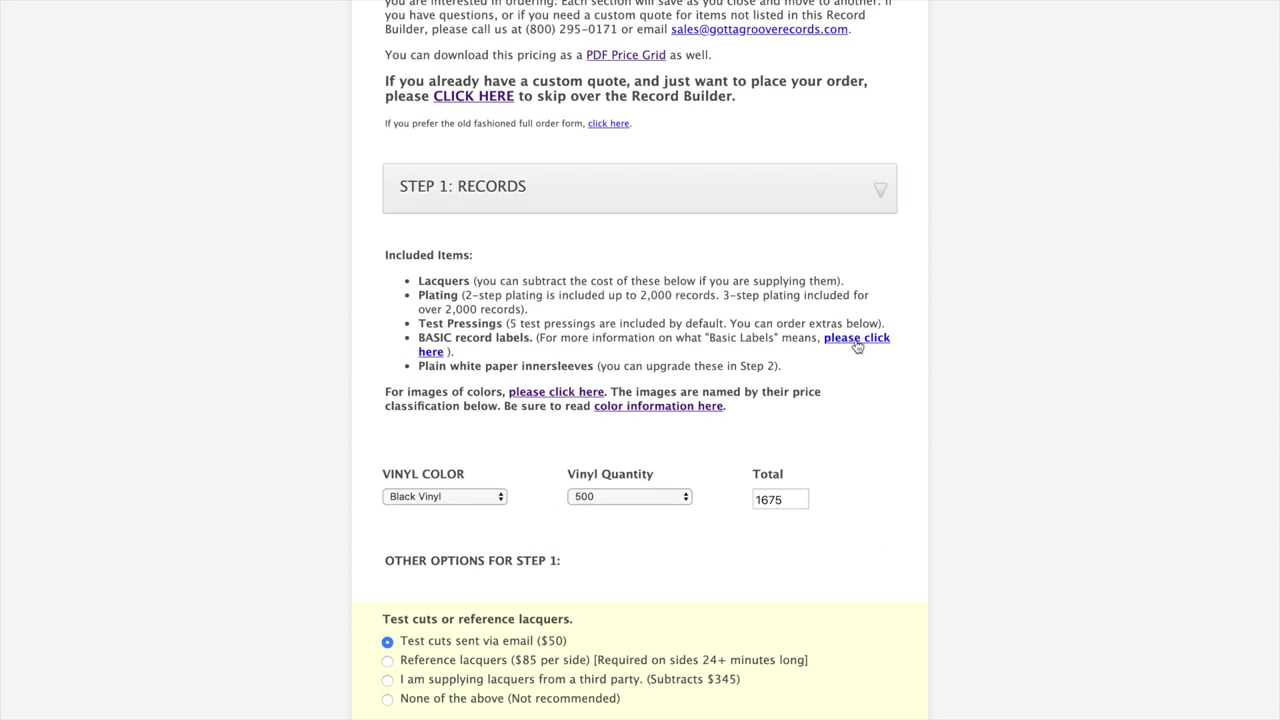
{"action": "scroll", "coordinate": [870, 453], "scroll_direction": "down", "scroll_amount": 2}
{"action": "scroll", "coordinate": [870, 453], "scroll_direction": "down", "scroll_amount": 10}
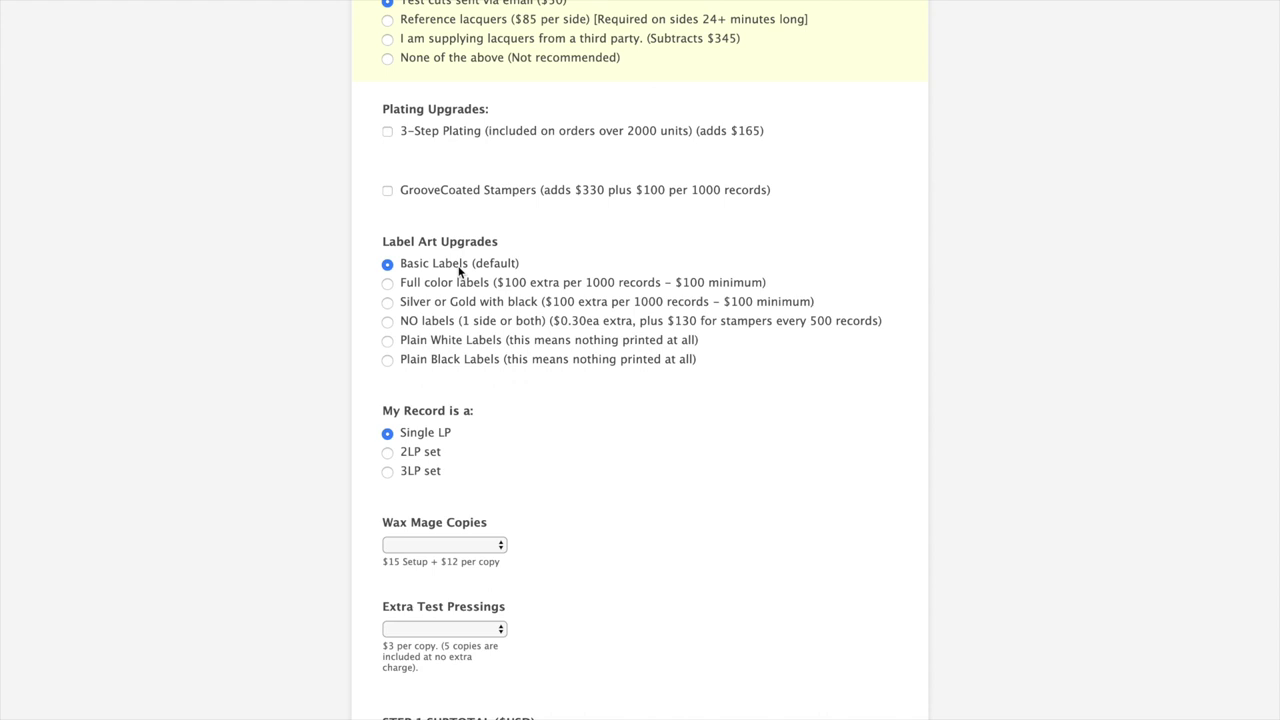
{"action": "left_click", "coordinate": [388, 284]}
Compare the silver/gold, no-label, white and black label options, then choose Full color labels.
{"action": "left_click", "coordinate": [404, 302]}
{"action": "left_click", "coordinate": [388, 322]}
{"action": "left_click", "coordinate": [387, 341]}
{"action": "left_click", "coordinate": [387, 360]}
{"action": "left_click", "coordinate": [387, 283]}
Open the Wax Mage Copies information, which shows the Wax Mage Records website.
{"action": "scroll", "coordinate": [680, 435], "scroll_direction": "down", "scroll_amount": 3}
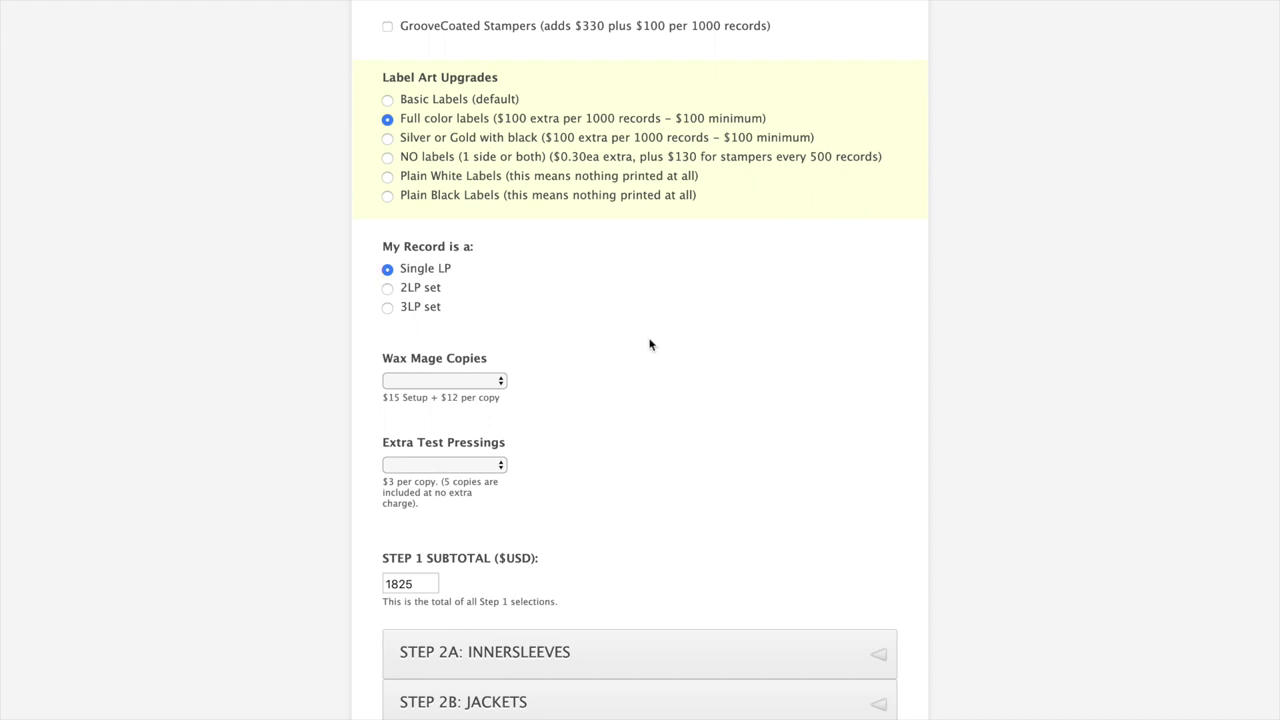
{"action": "scroll", "coordinate": [651, 343], "scroll_direction": "down", "scroll_amount": 1}
{"action": "scroll", "coordinate": [500, 326], "scroll_direction": "down", "scroll_amount": 1}
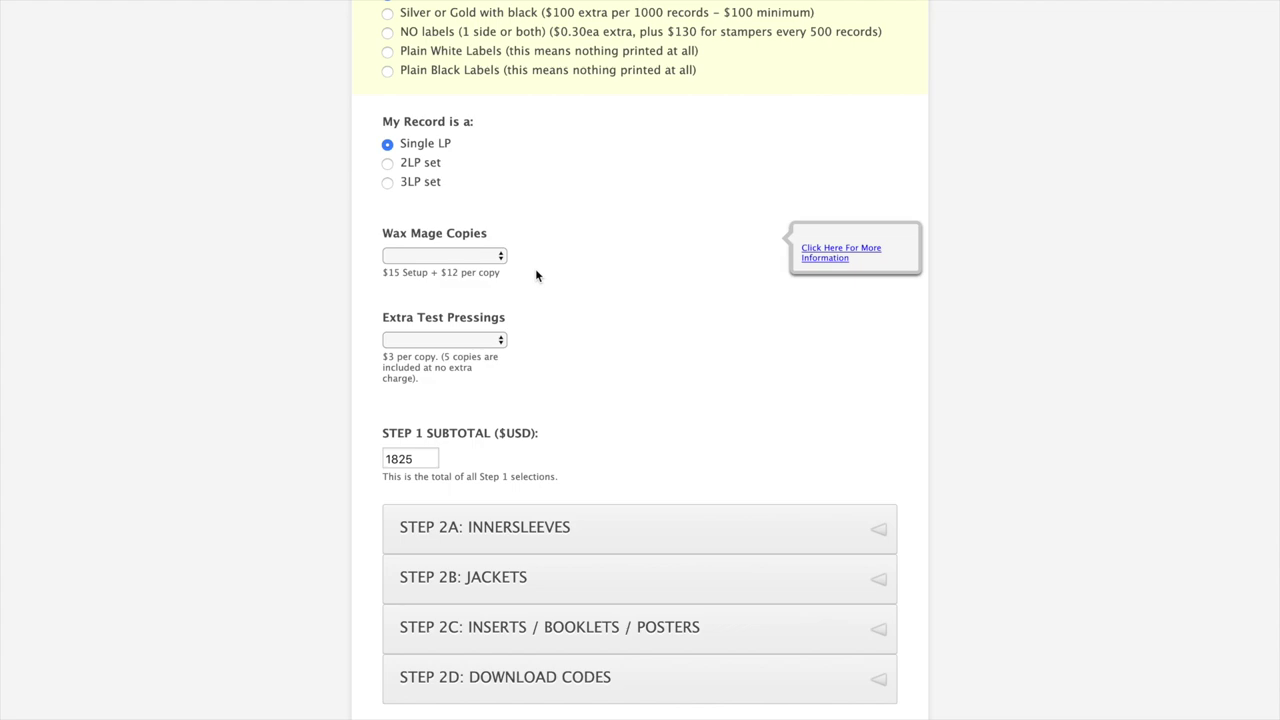
{"action": "left_click", "coordinate": [820, 258]}
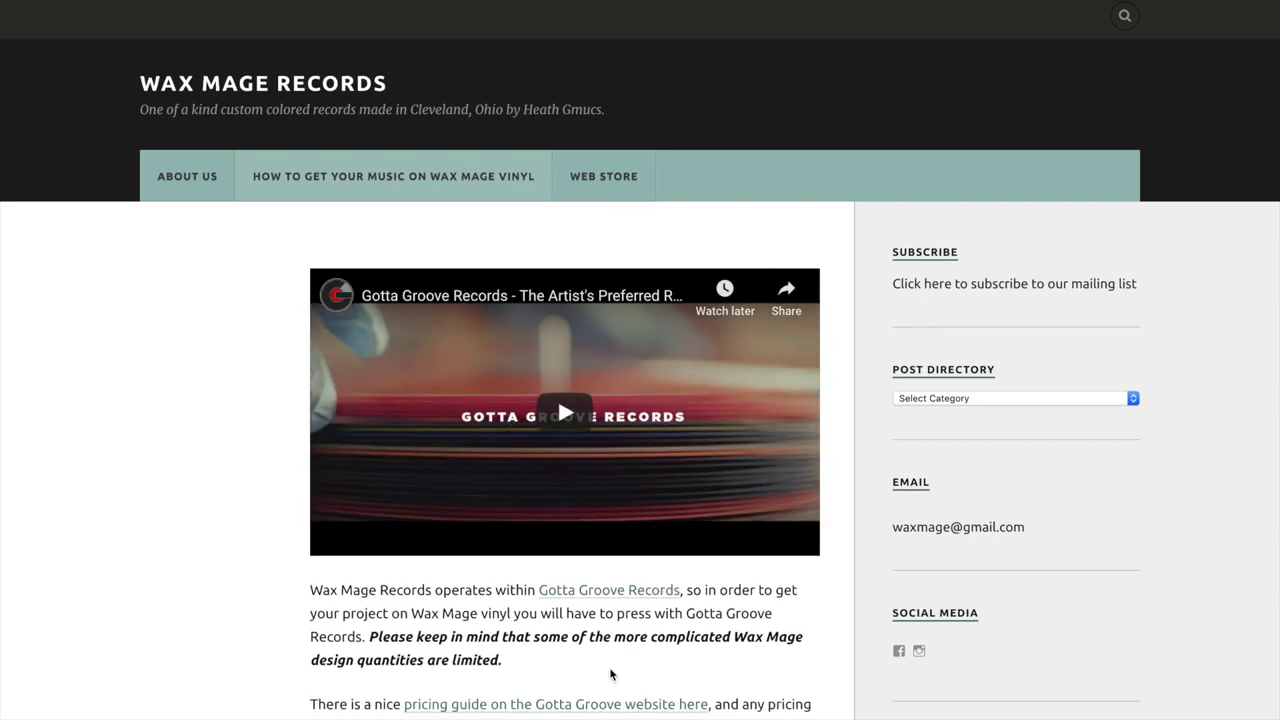
{"action": "scroll", "coordinate": [642, 652], "scroll_direction": "down", "scroll_amount": 1}
{"action": "scroll", "coordinate": [642, 652], "scroll_direction": "down", "scroll_amount": 10}
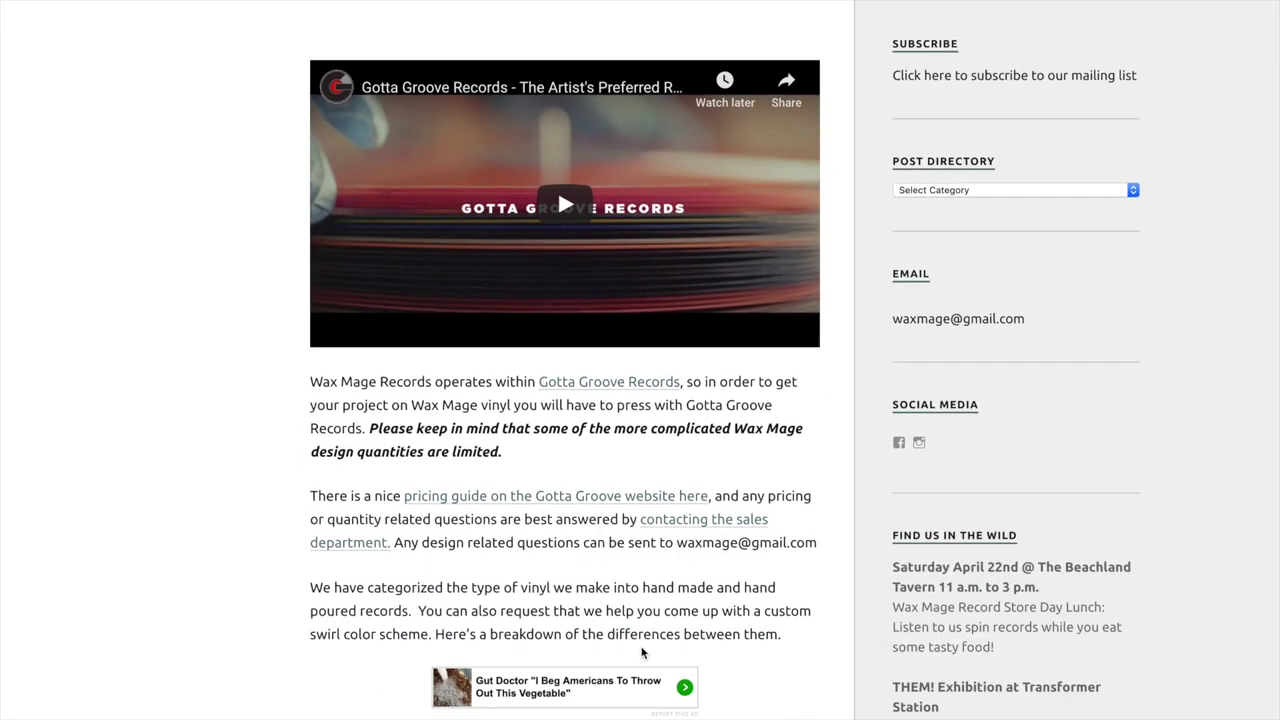
{"action": "scroll", "coordinate": [643, 654], "scroll_direction": "down", "scroll_amount": 7}
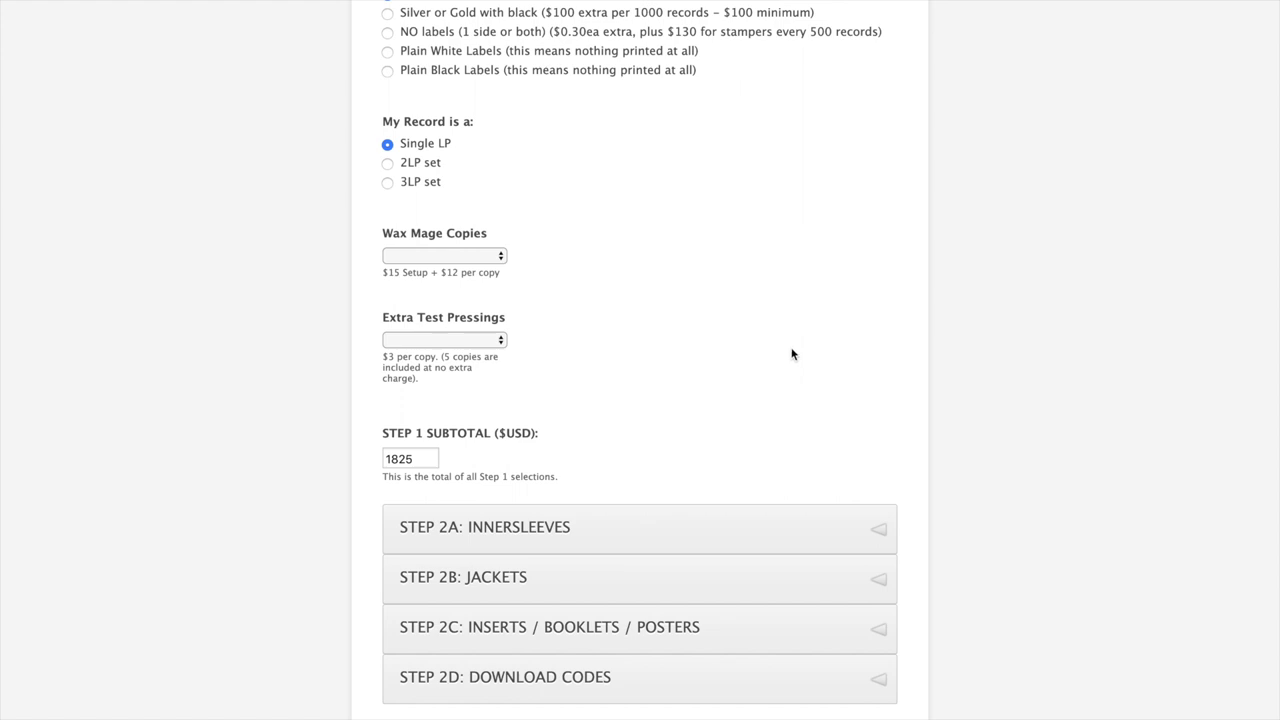
Check the Wax Mage copies and extra test pressings choices, leaving both unselected.
{"action": "left_click", "coordinate": [485, 257]}
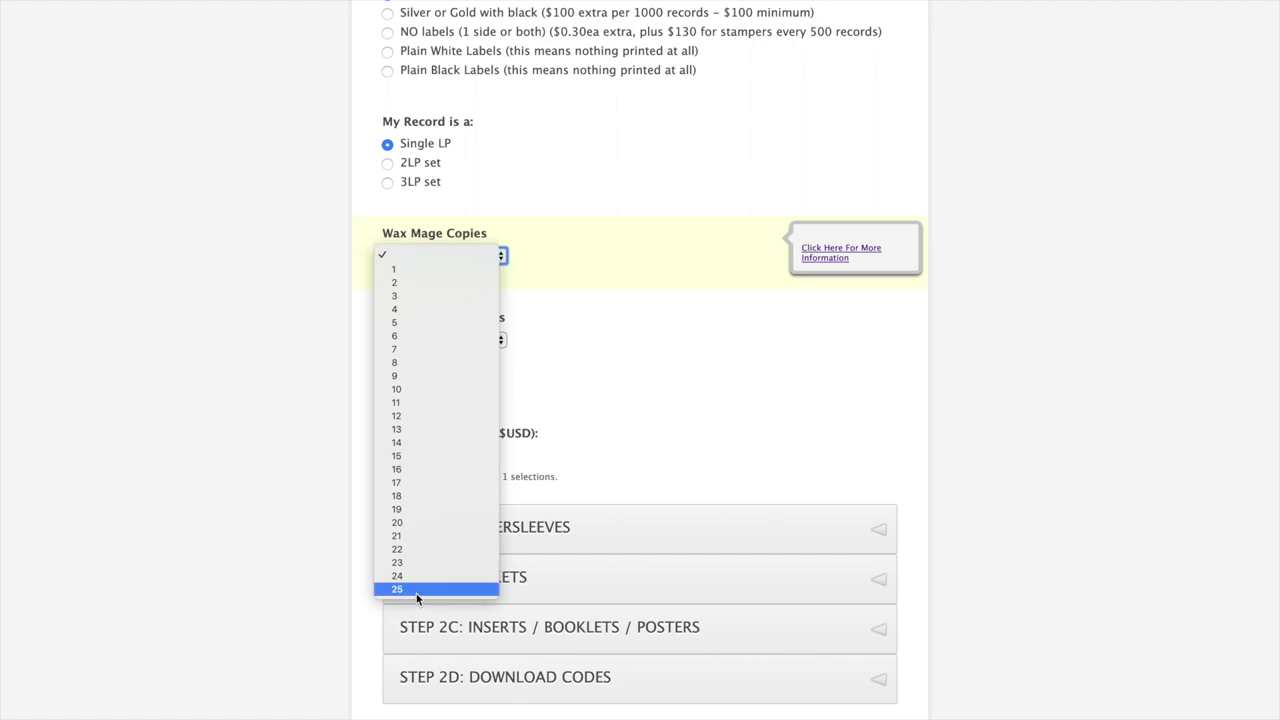
{"action": "left_click", "coordinate": [785, 368]}
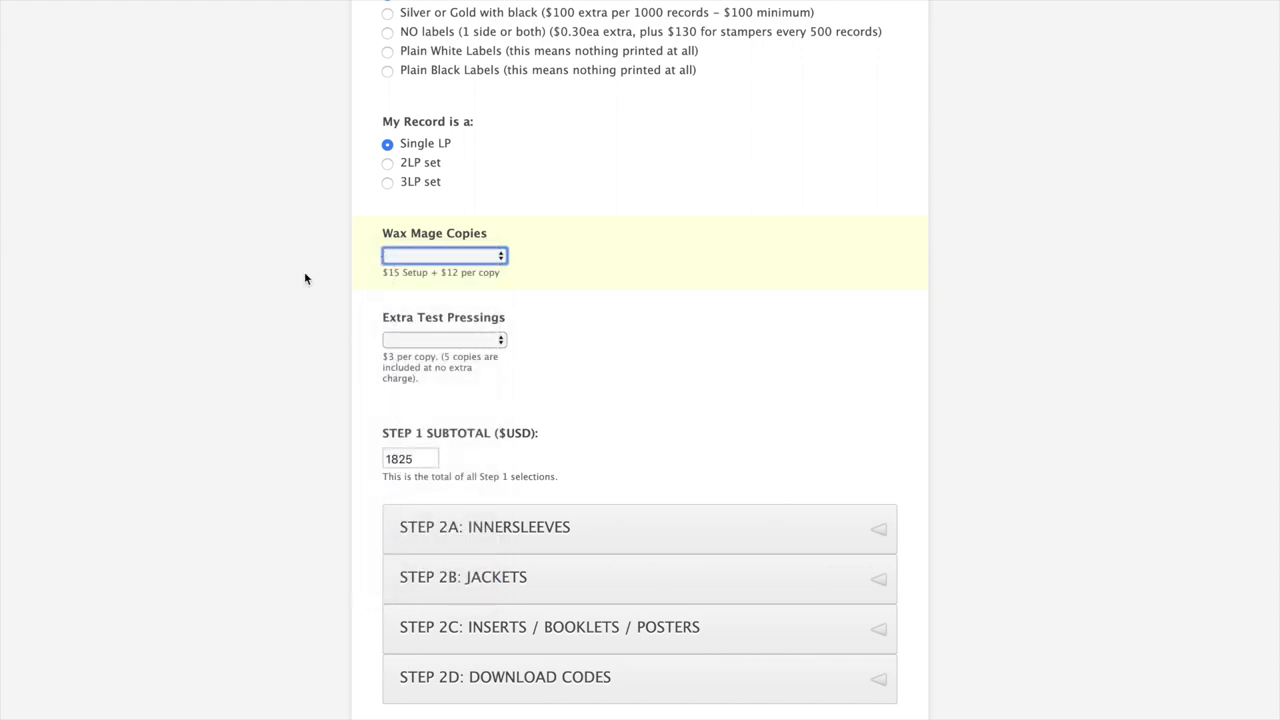
{"action": "scroll", "coordinate": [625, 307], "scroll_direction": "down", "scroll_amount": 2}
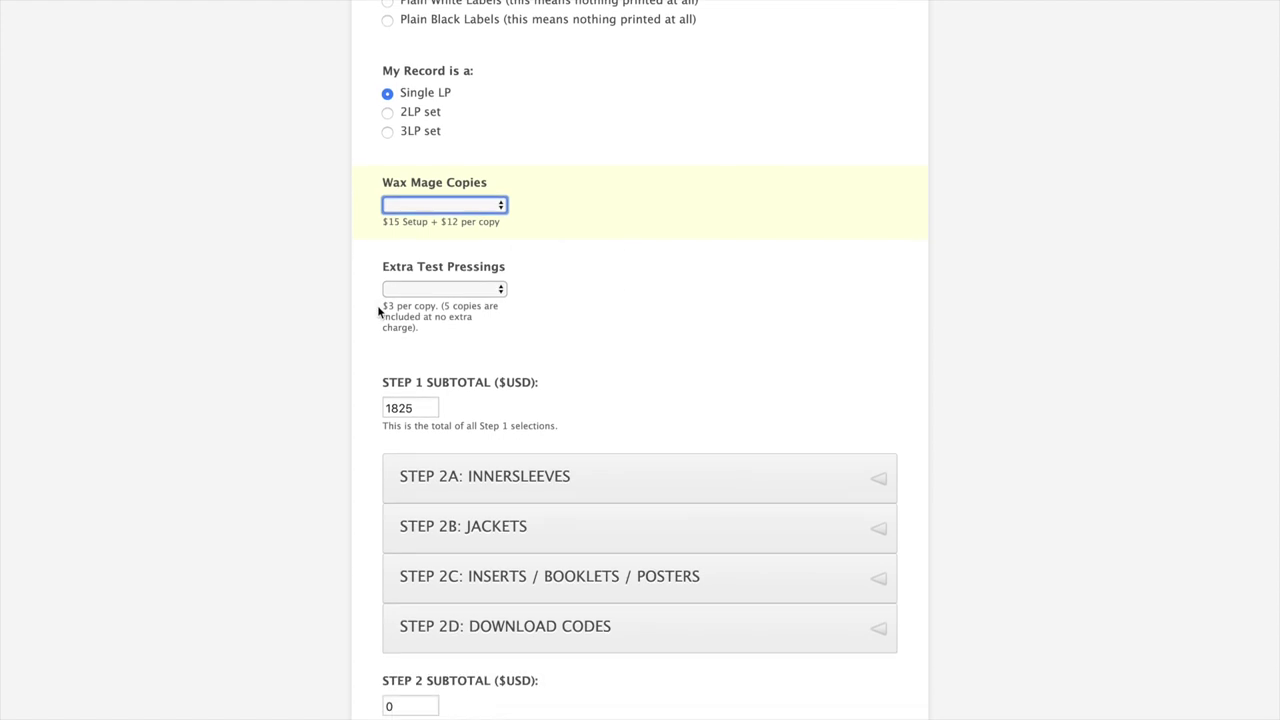
{"action": "scroll", "coordinate": [378, 311], "scroll_direction": "down", "scroll_amount": 3}
{"action": "left_click", "coordinate": [498, 139]}
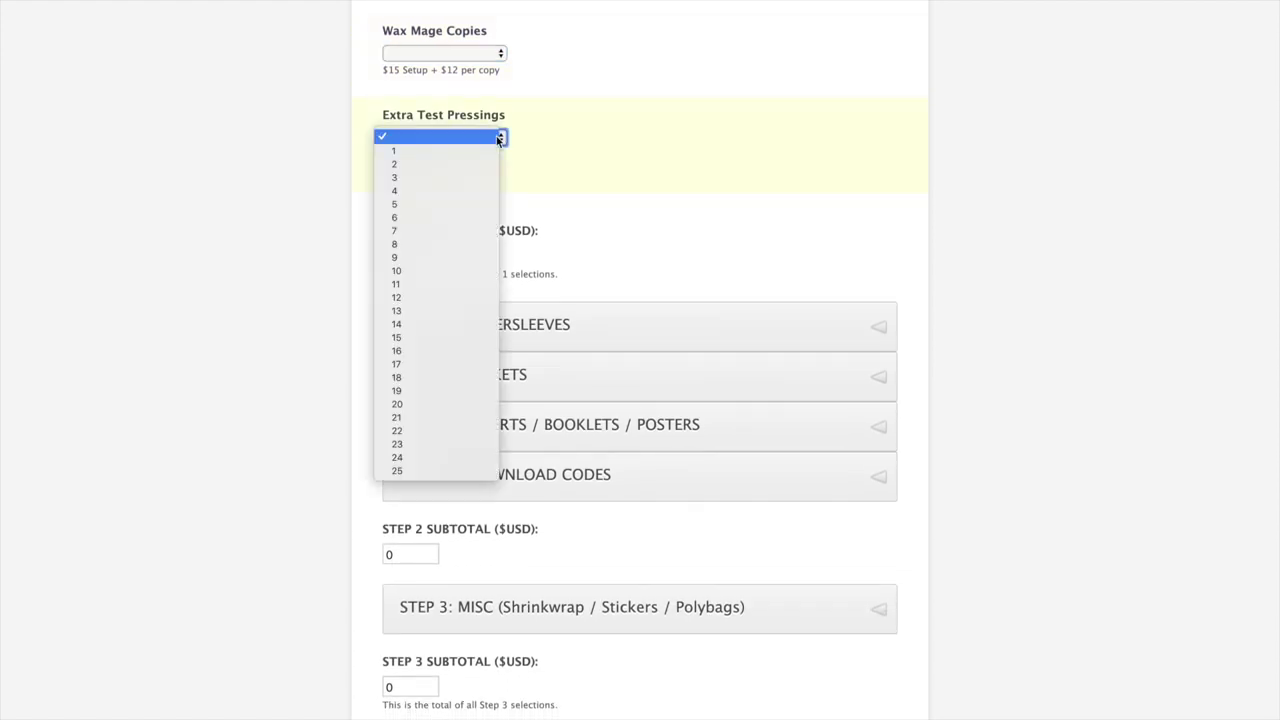
{"action": "left_click", "coordinate": [720, 204]}
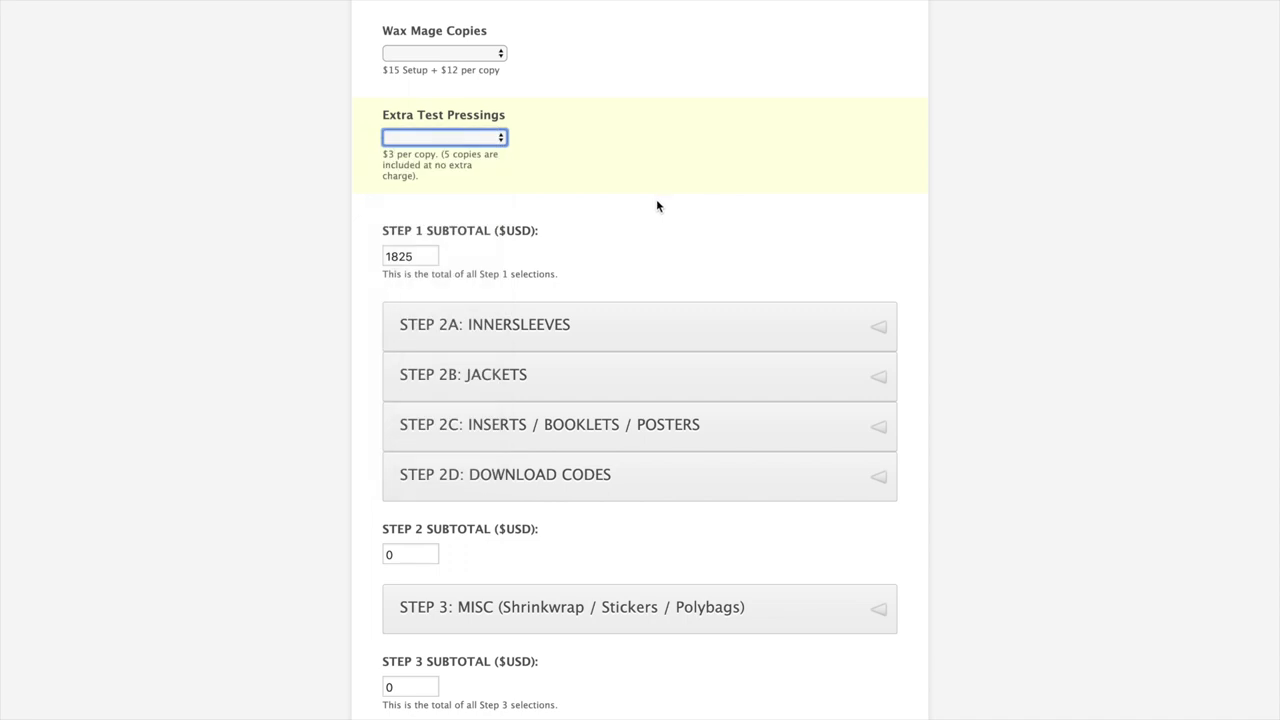
{"action": "left_click", "coordinate": [447, 135]}
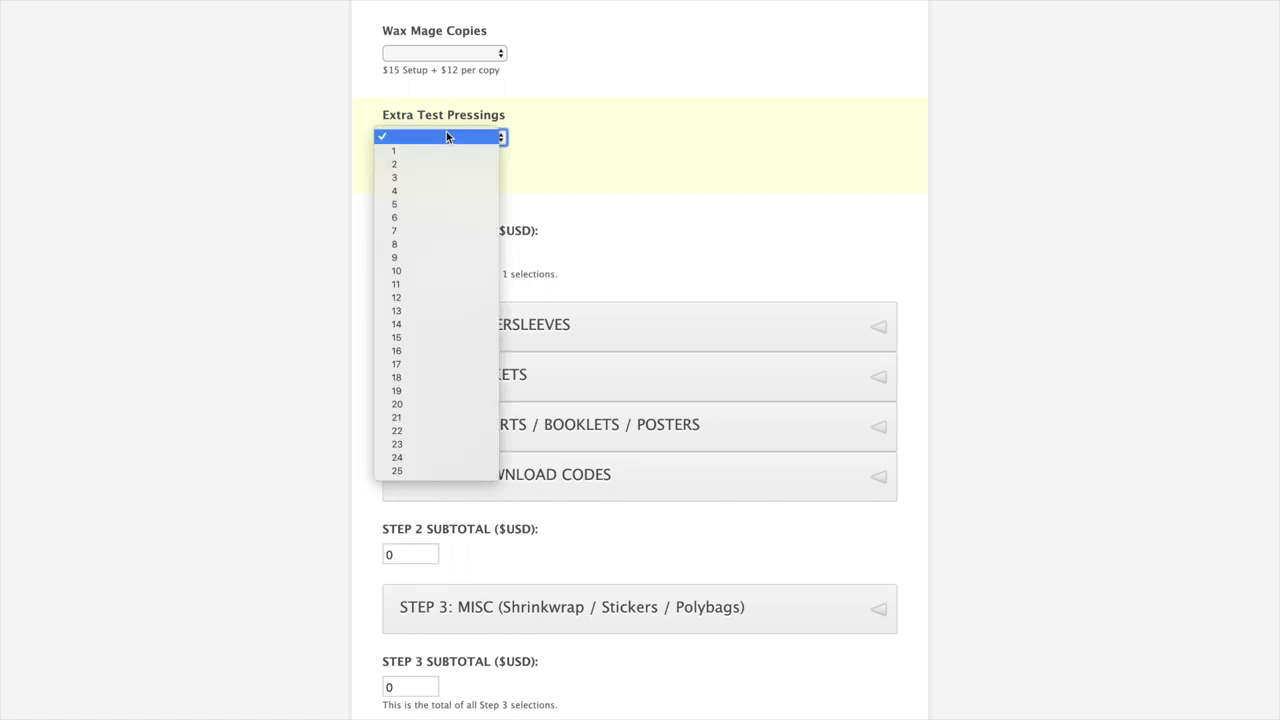
{"action": "left_click", "coordinate": [681, 232]}
Bring the quote totals into view: 1825 grand total, 3.65 per unit, 912.50 deposit.
{"action": "scroll", "coordinate": [801, 208], "scroll_direction": "down", "scroll_amount": 1}
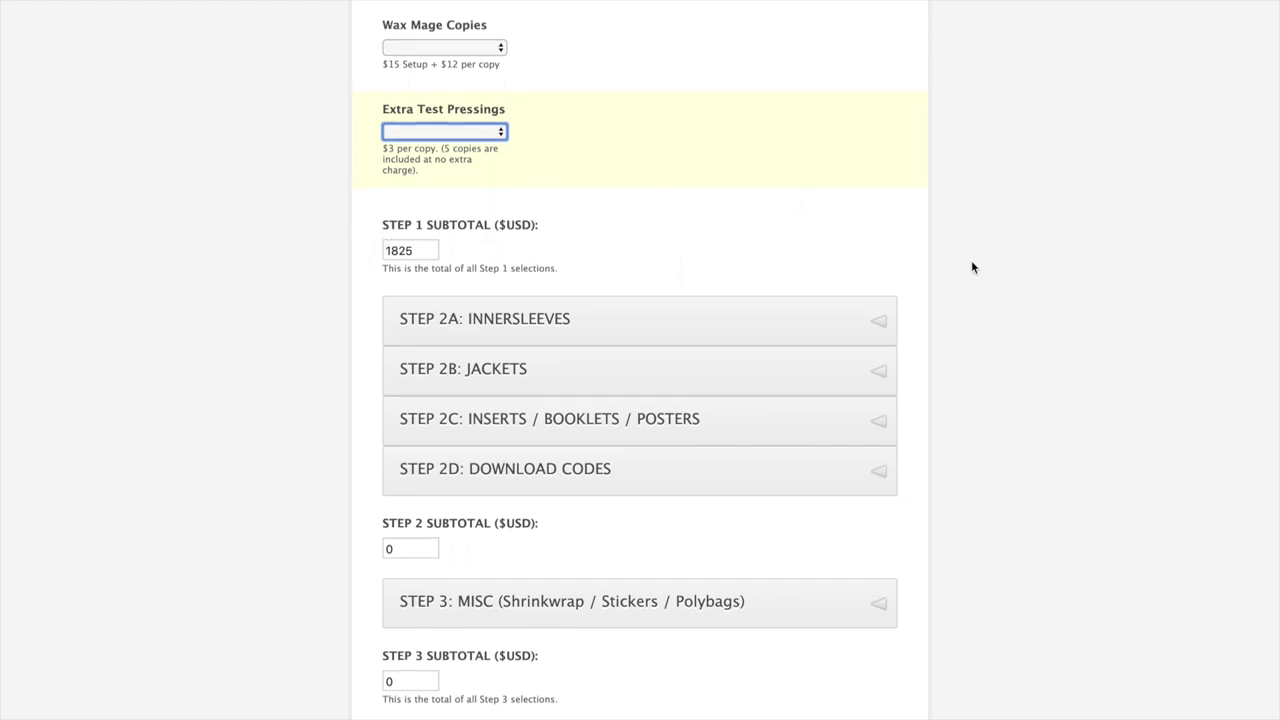
{"action": "scroll", "coordinate": [706, 224], "scroll_direction": "up", "scroll_amount": 3}
{"action": "scroll", "coordinate": [706, 224], "scroll_direction": "up", "scroll_amount": 8}
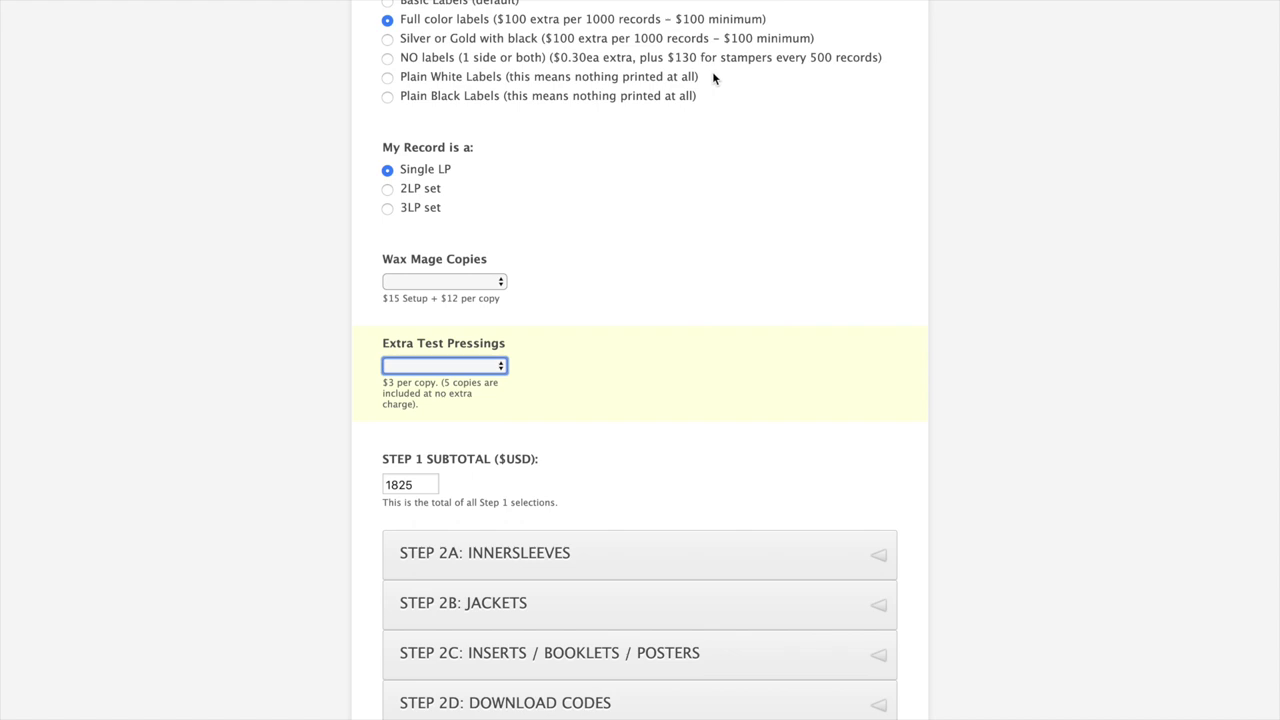
{"action": "scroll", "coordinate": [712, 171], "scroll_direction": "up", "scroll_amount": 3}
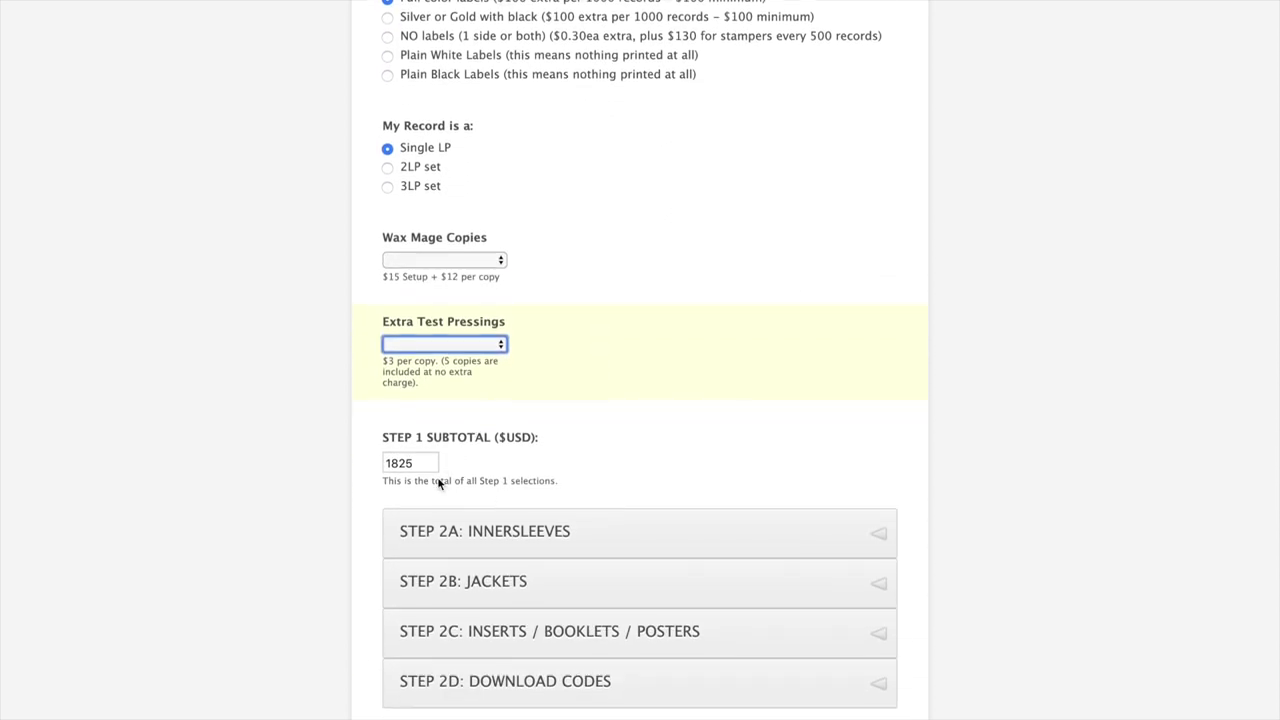
{"action": "scroll", "coordinate": [657, 463], "scroll_direction": "down", "scroll_amount": 1}
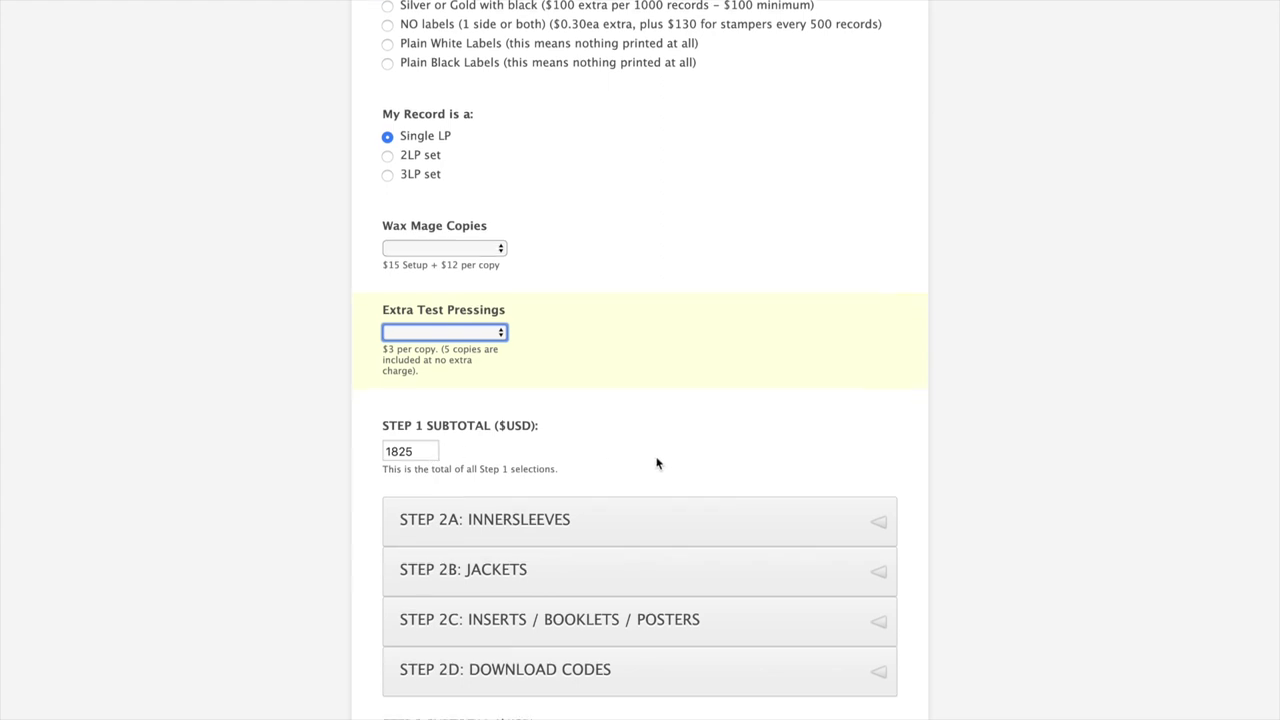
{"action": "scroll", "coordinate": [850, 418], "scroll_direction": "down", "scroll_amount": 5}
{"action": "scroll", "coordinate": [700, 445], "scroll_direction": "down", "scroll_amount": 1}
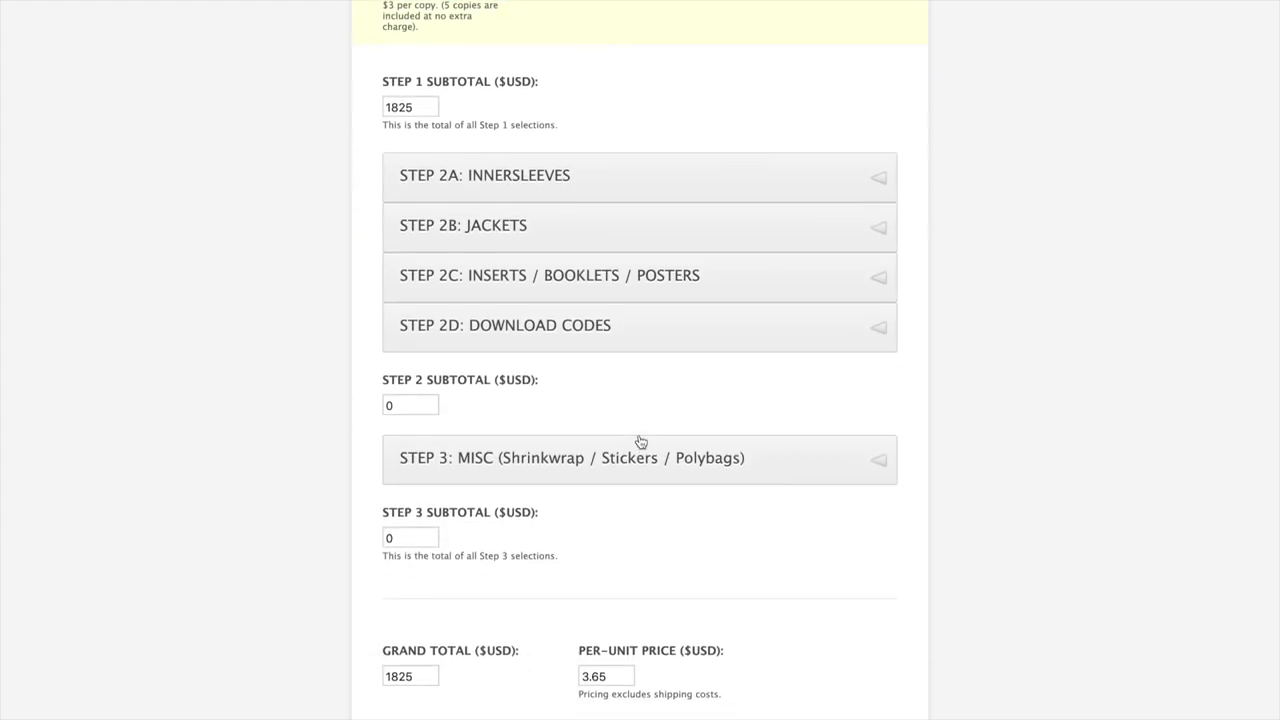
{"action": "scroll", "coordinate": [641, 442], "scroll_direction": "down", "scroll_amount": 1}
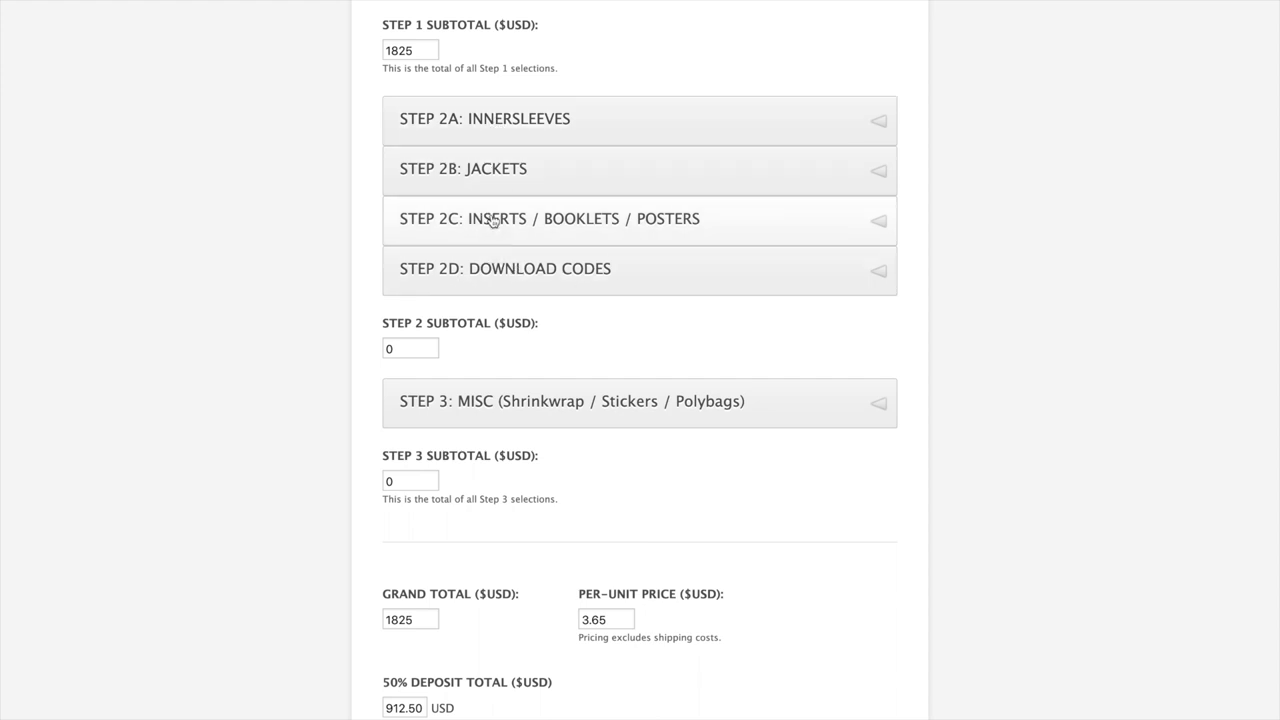
Expand Step 2A: Innersleeves, showing Plain White Paper (default) priced at 0.
{"action": "left_click", "coordinate": [591, 131]}
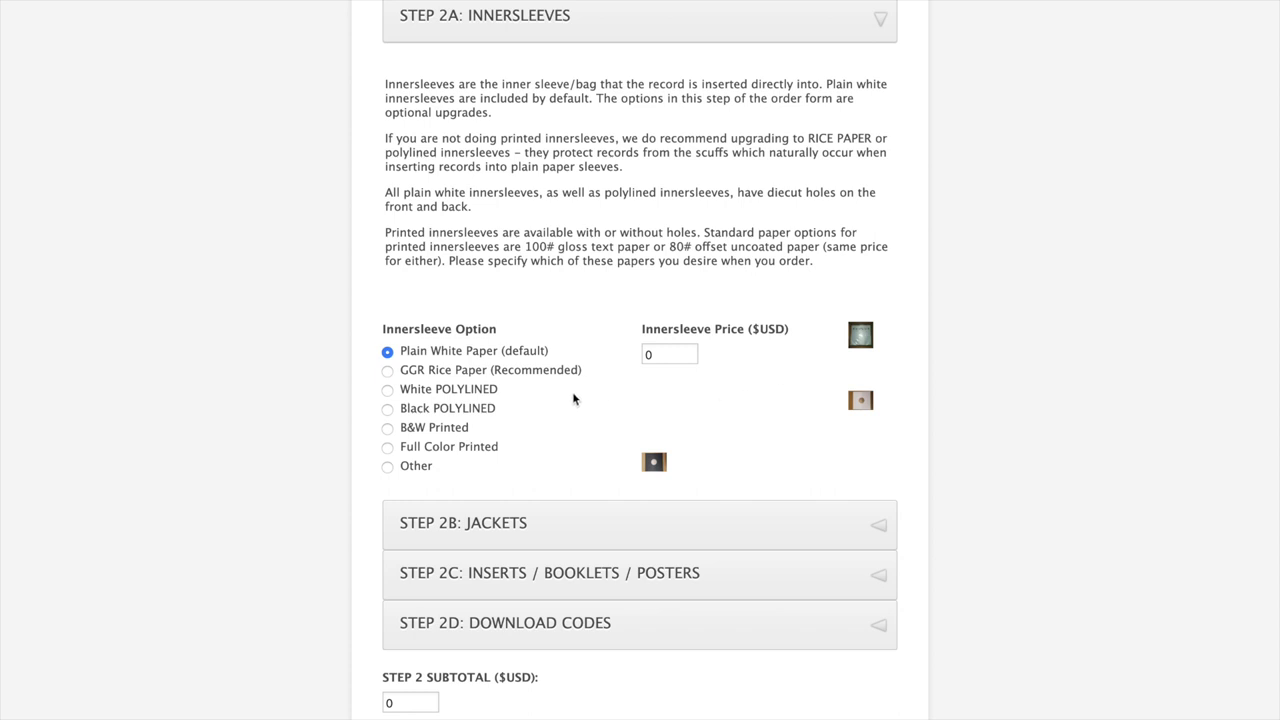
{"action": "scroll", "coordinate": [573, 399], "scroll_direction": "down", "scroll_amount": 1}
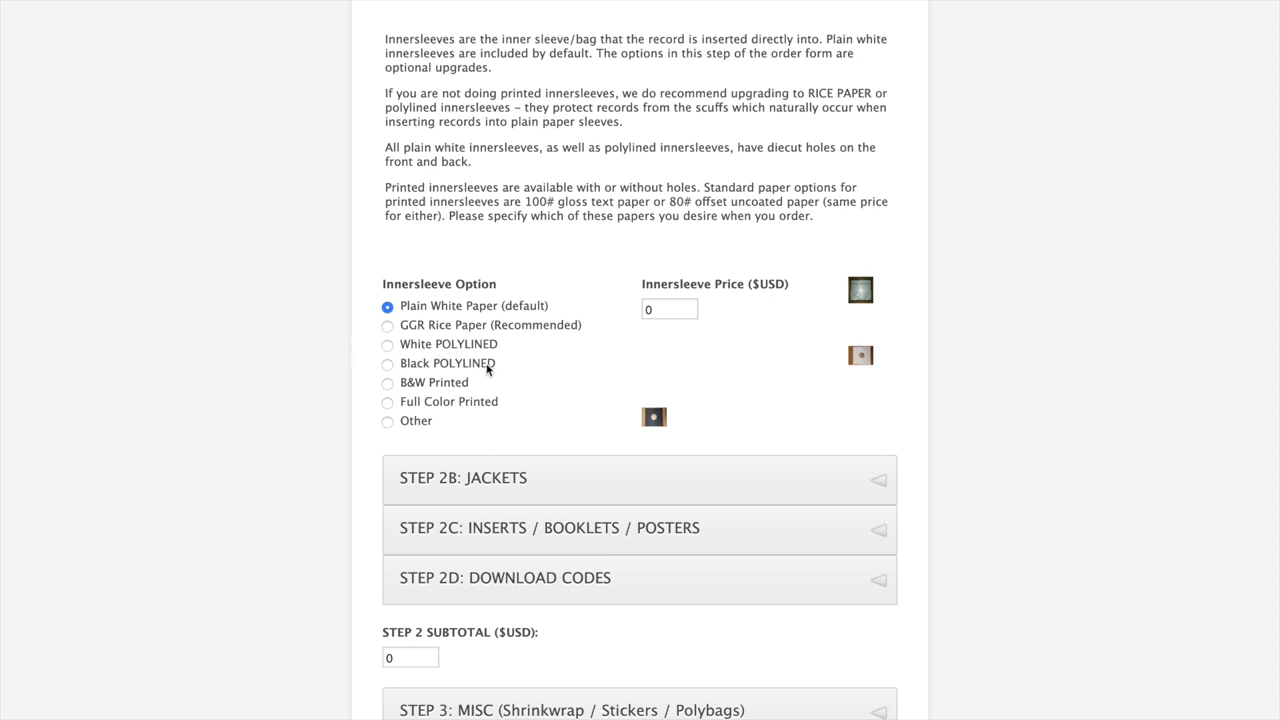
Compare B&W and Full Color printed innersleeve prices (325, 495), then keep Plain White Paper.
{"action": "left_click", "coordinate": [386, 385]}
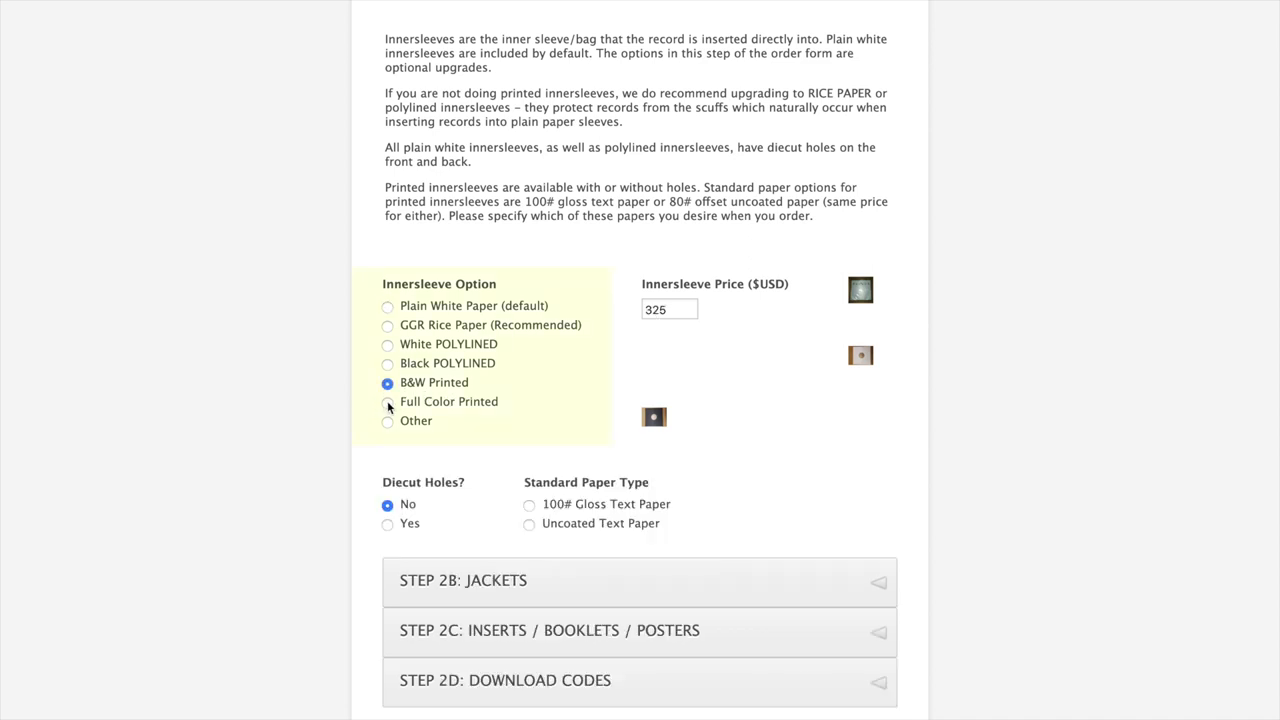
{"action": "left_click", "coordinate": [387, 403]}
{"action": "scroll", "coordinate": [450, 415], "scroll_direction": "down", "scroll_amount": 2}
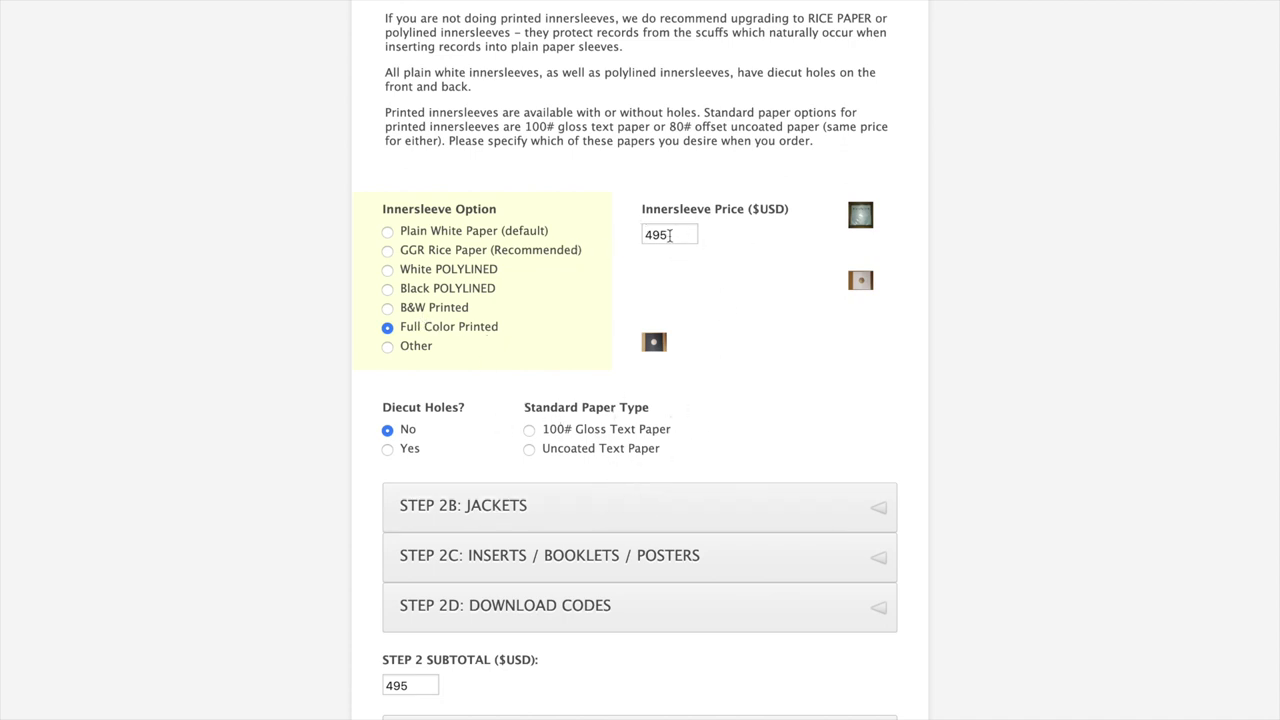
{"action": "left_click", "coordinate": [387, 307]}
{"action": "left_click", "coordinate": [387, 327]}
{"action": "scroll", "coordinate": [650, 420], "scroll_direction": "down", "scroll_amount": 1}
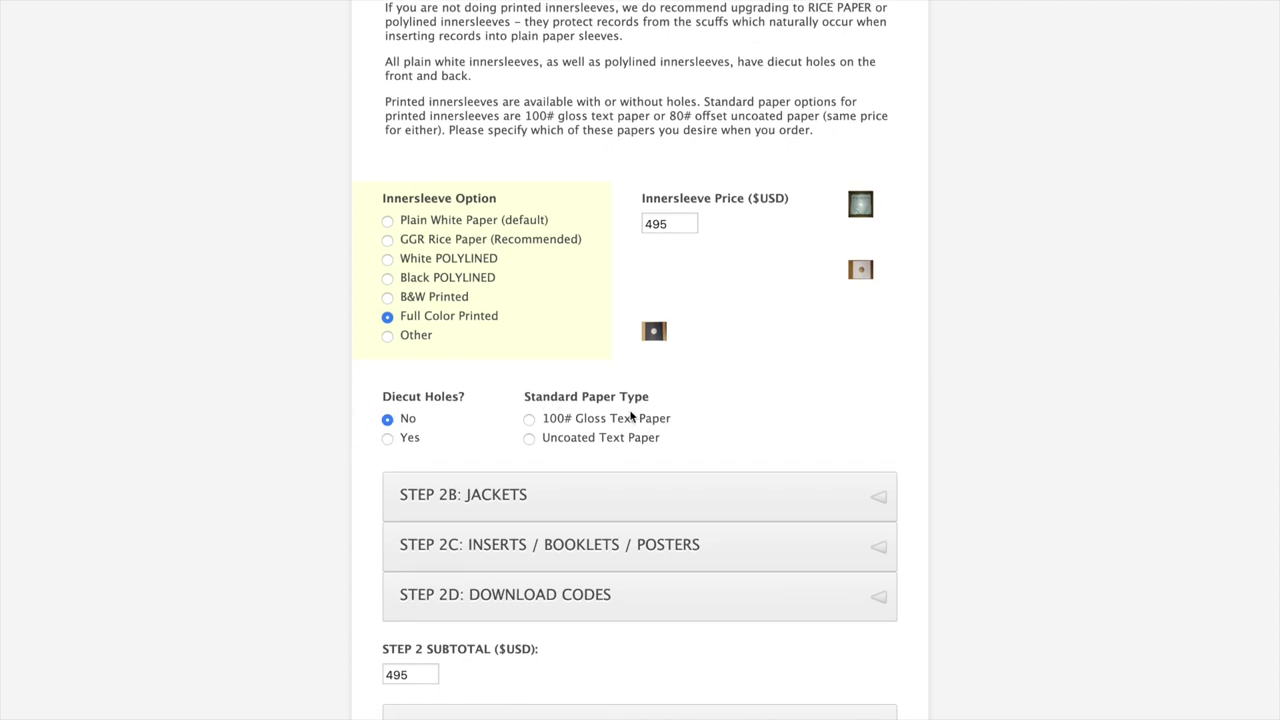
{"action": "left_click", "coordinate": [389, 221]}
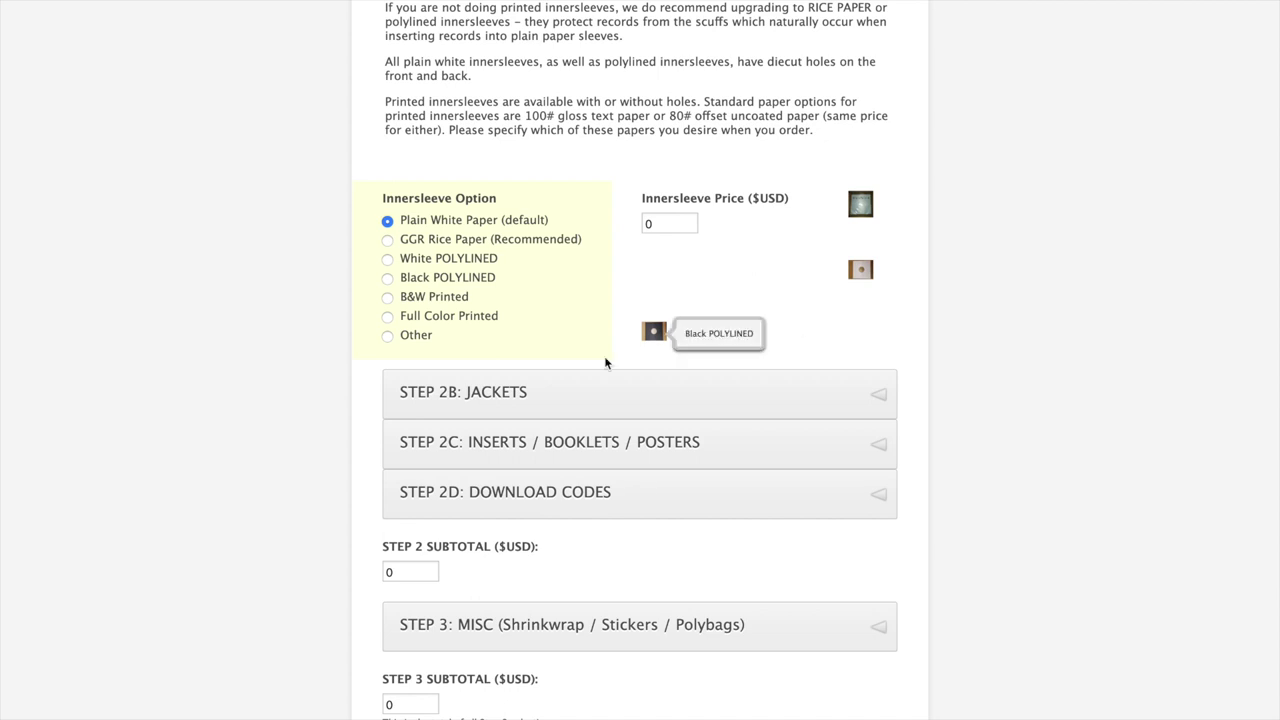
Expand Step 2B: Jackets and choose Direct-To-Board Print as the jacket construction.
{"action": "left_click", "coordinate": [517, 403]}
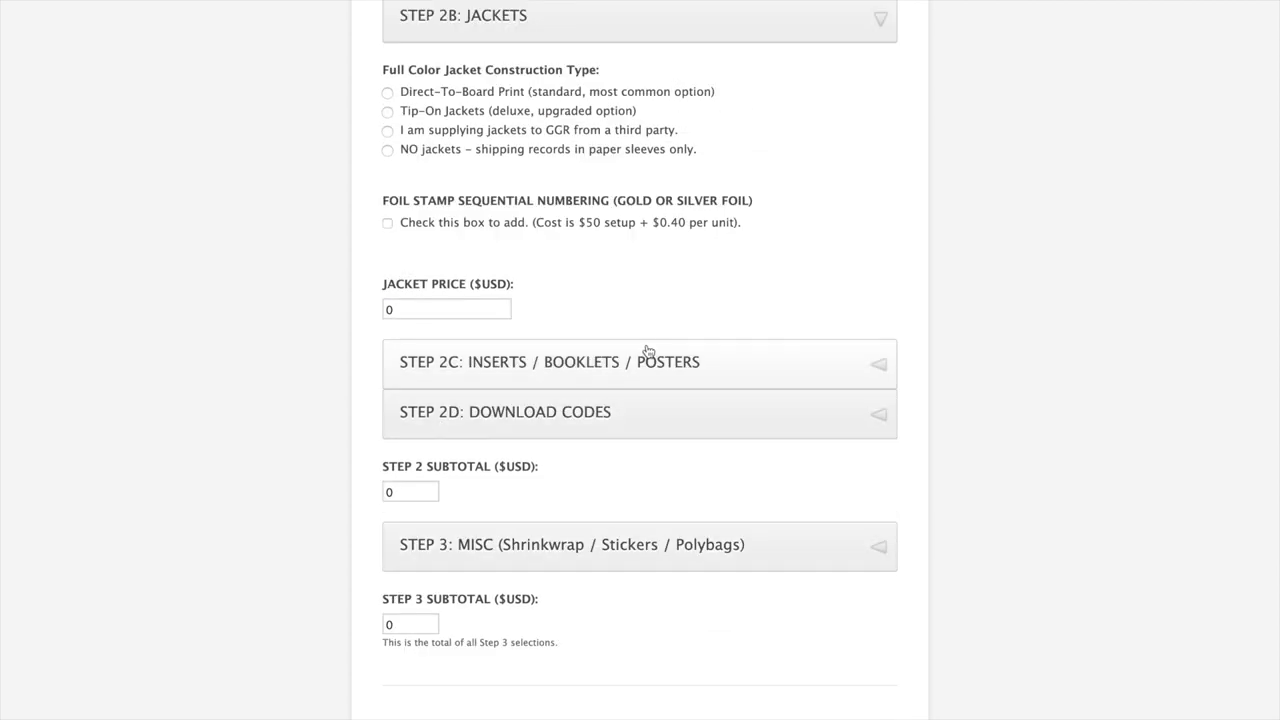
{"action": "scroll", "coordinate": [548, 234], "scroll_direction": "up", "scroll_amount": 3}
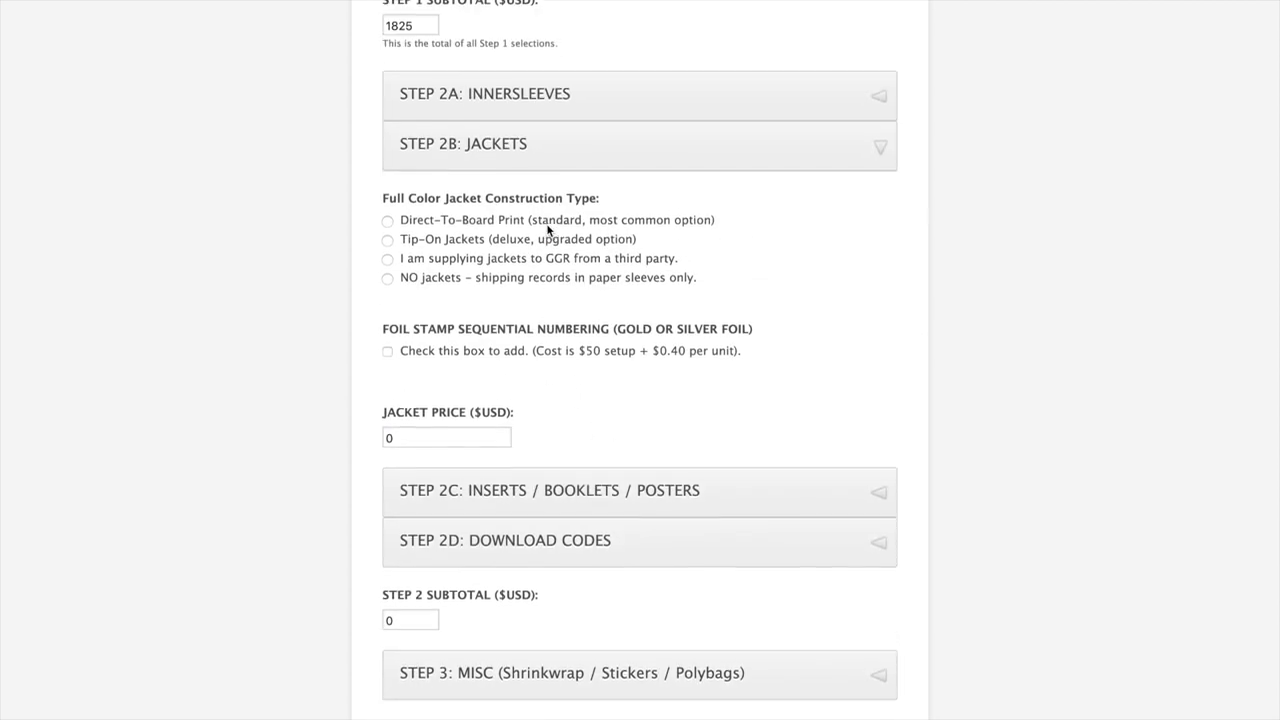
{"action": "scroll", "coordinate": [548, 230], "scroll_direction": "up", "scroll_amount": 2}
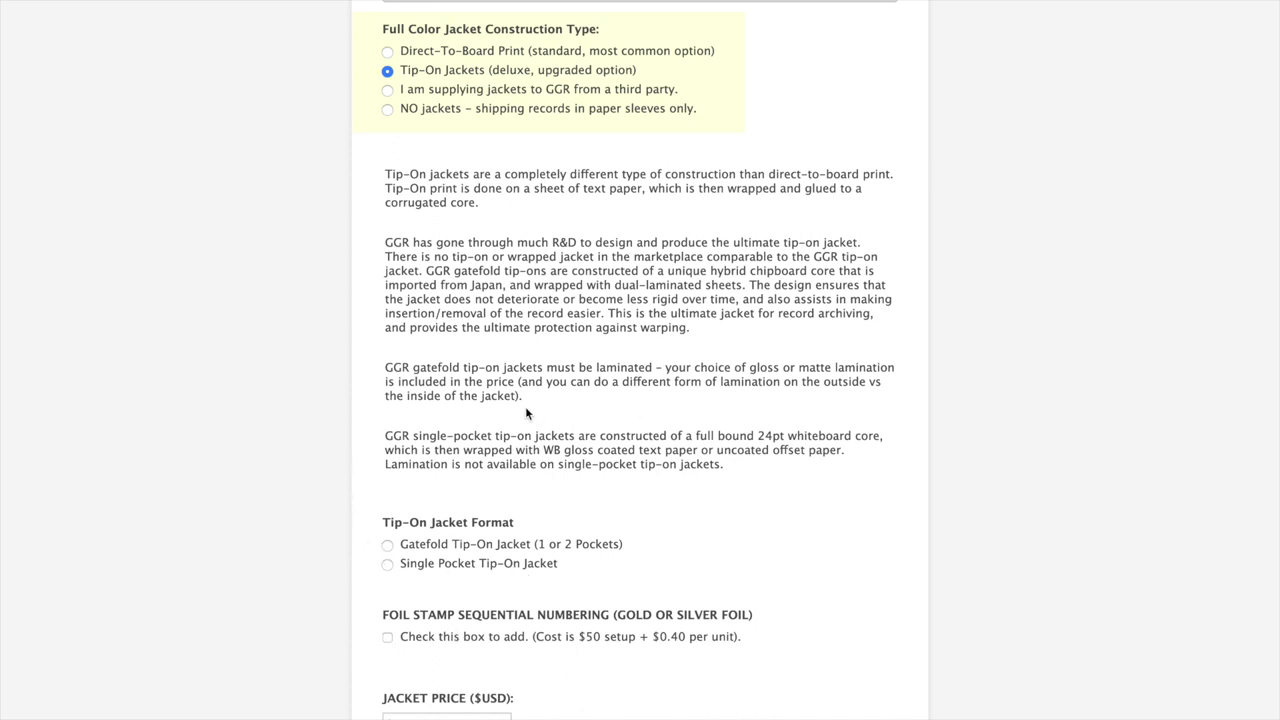
{"action": "scroll", "coordinate": [525, 406], "scroll_direction": "up", "scroll_amount": 3}
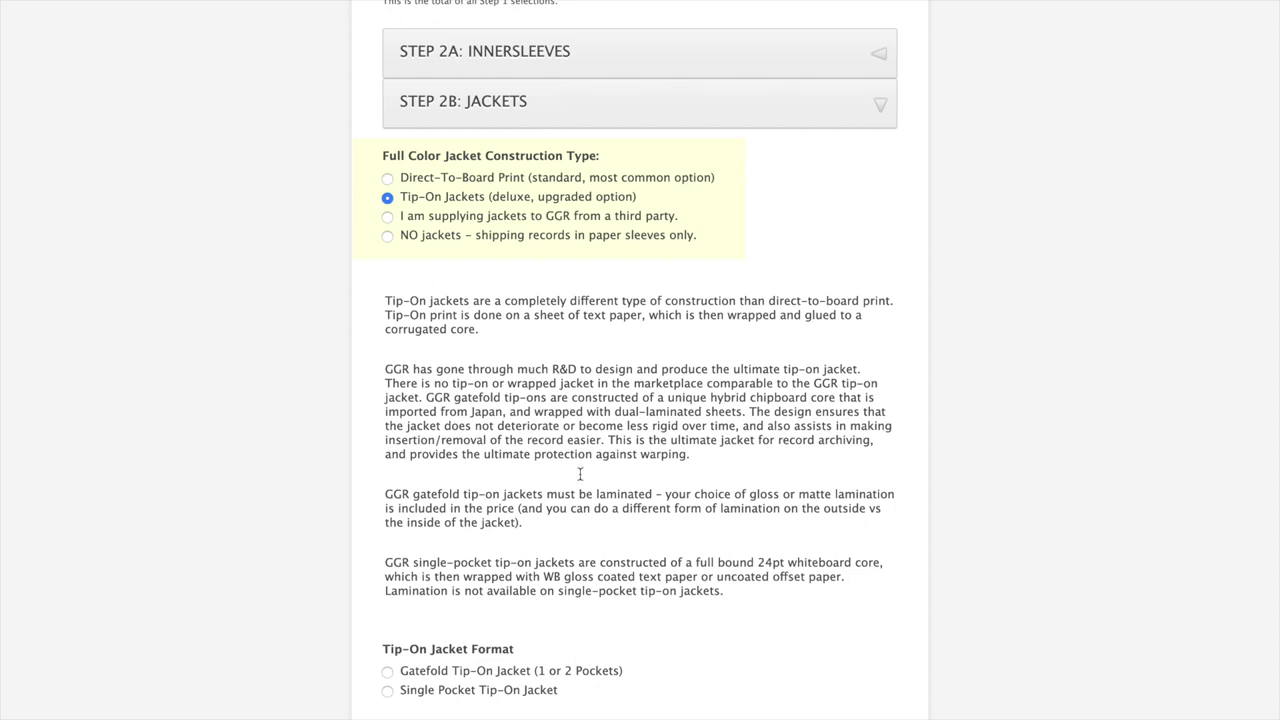
{"action": "left_click", "coordinate": [386, 178]}
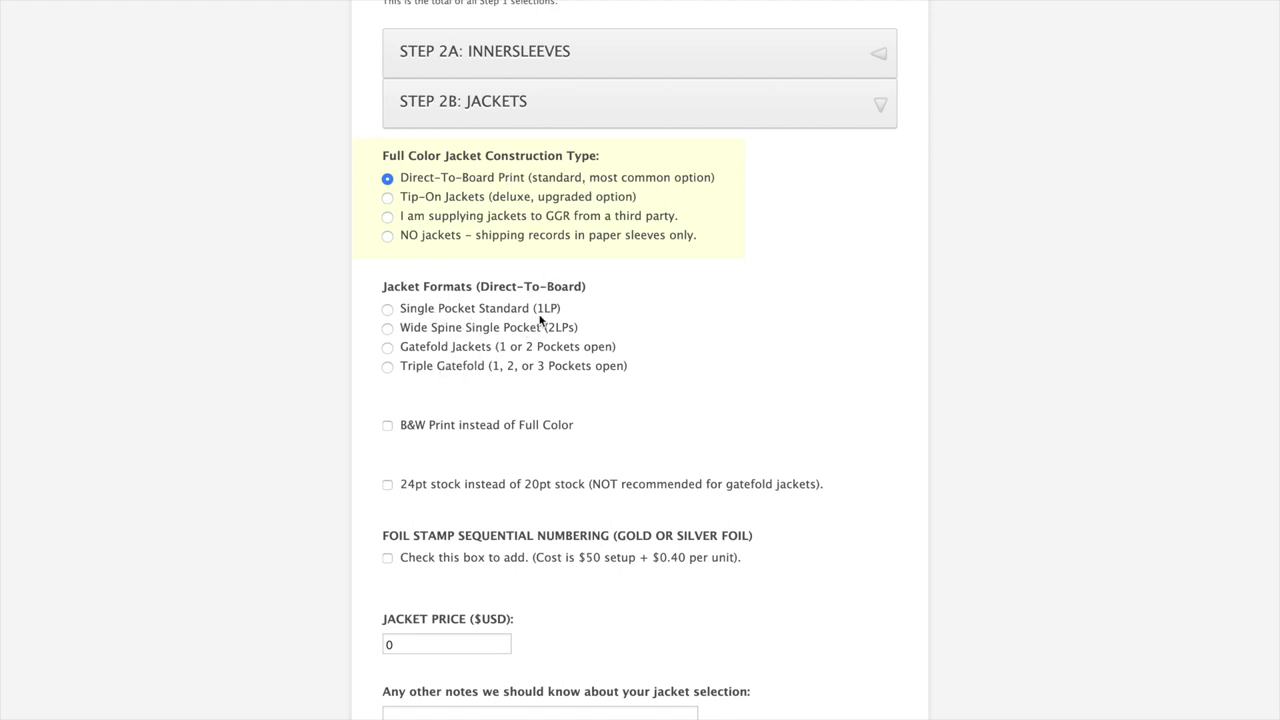
Compare the Gatefold and Triple Gatefold formats, then settle on Single Pocket Standard (1LP).
{"action": "left_click", "coordinate": [388, 309]}
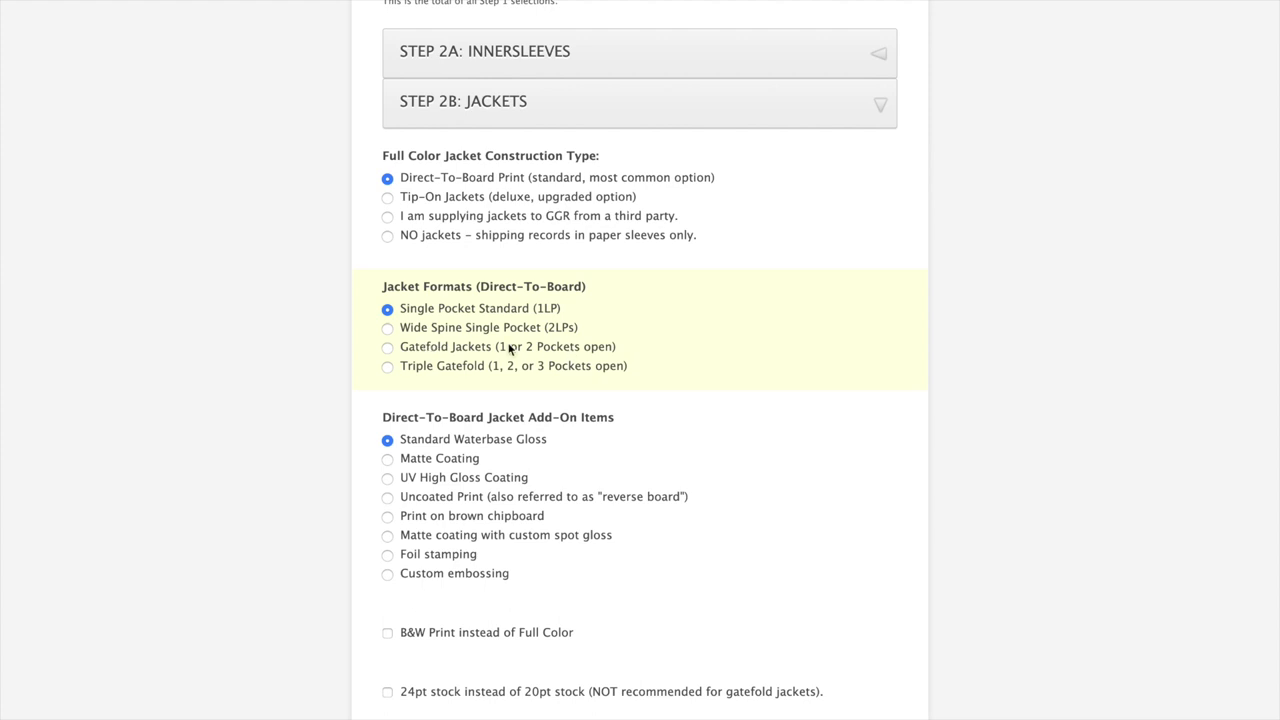
{"action": "left_click", "coordinate": [399, 351]}
{"action": "left_click", "coordinate": [388, 370]}
{"action": "left_click", "coordinate": [389, 311]}
{"action": "scroll", "coordinate": [771, 436], "scroll_direction": "down", "scroll_amount": 2}
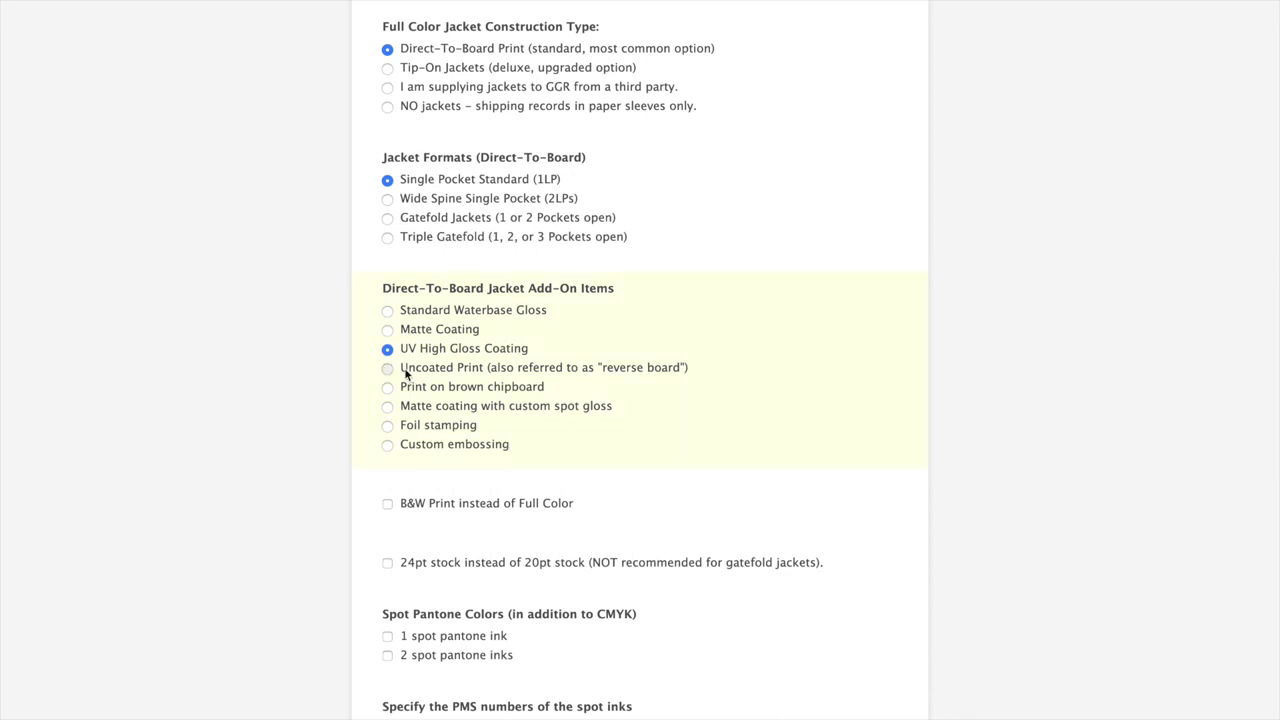
Try the Uncoated, Foil stamping and Custom embossing add-ons, then return to Standard Waterbase Gloss.
{"action": "left_click", "coordinate": [405, 370]}
{"action": "left_click", "coordinate": [386, 426]}
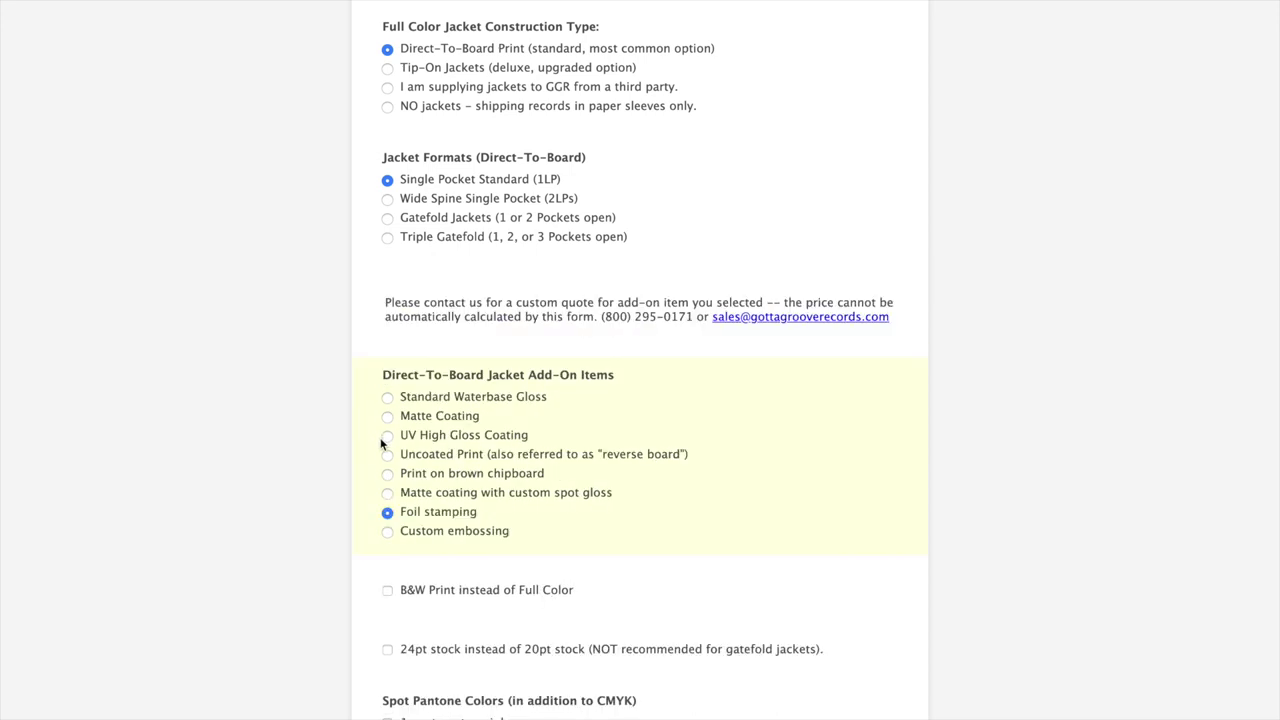
{"action": "left_click", "coordinate": [388, 532]}
{"action": "left_click", "coordinate": [386, 514]}
{"action": "left_click", "coordinate": [387, 532]}
{"action": "left_click", "coordinate": [388, 513]}
{"action": "left_click", "coordinate": [388, 398]}
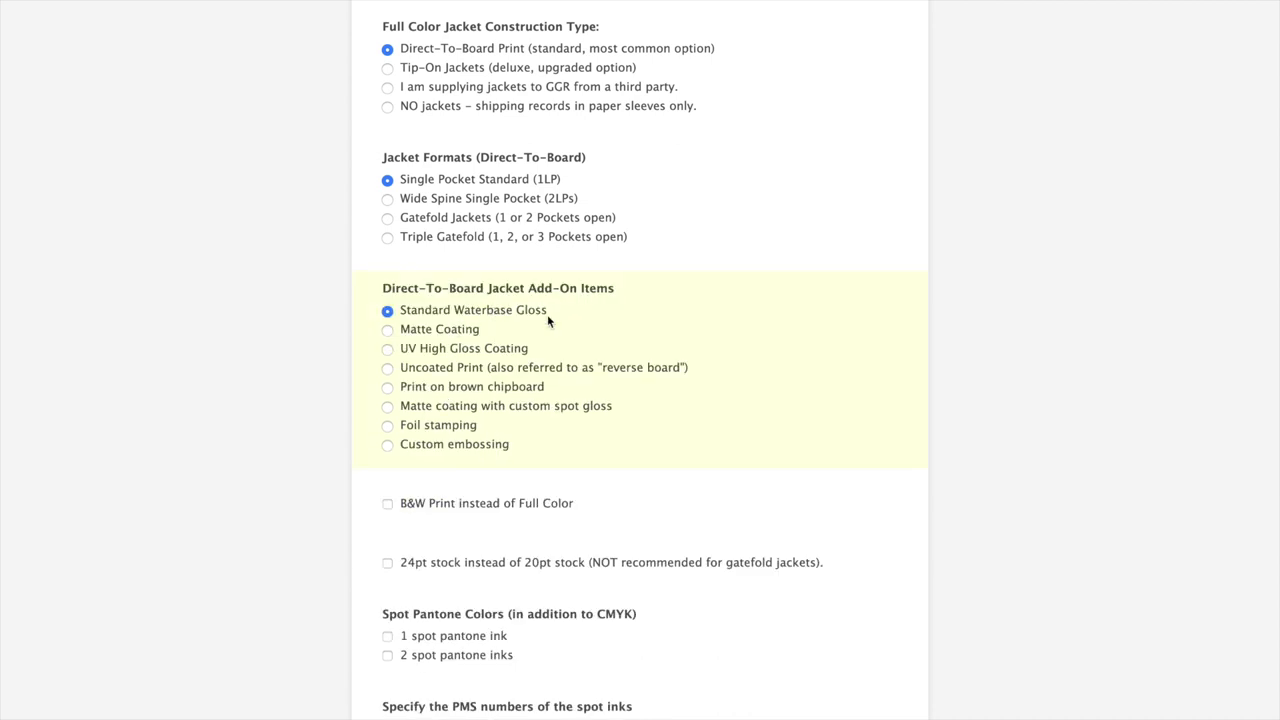
{"action": "scroll", "coordinate": [617, 364], "scroll_direction": "down", "scroll_amount": 5}
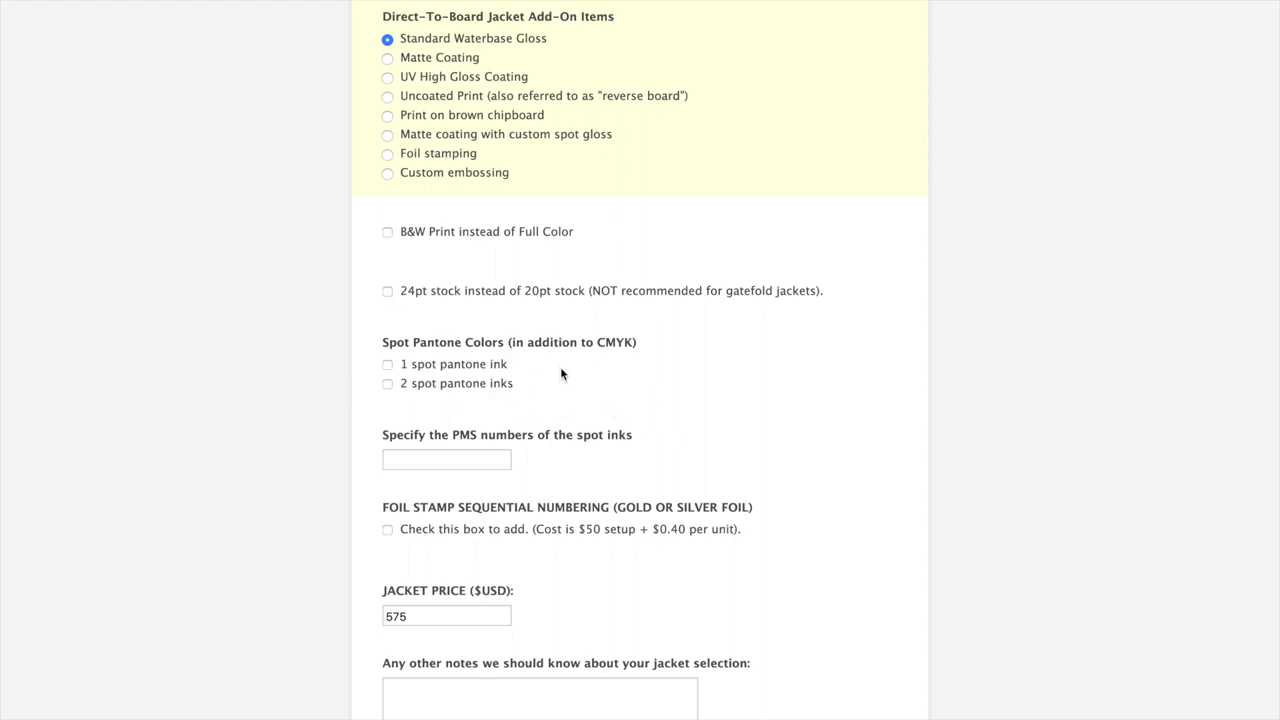
Toggle foil stamp sequential numbering on and off, leaving the jacket price at 575.
{"action": "scroll", "coordinate": [563, 368], "scroll_direction": "down", "scroll_amount": 1}
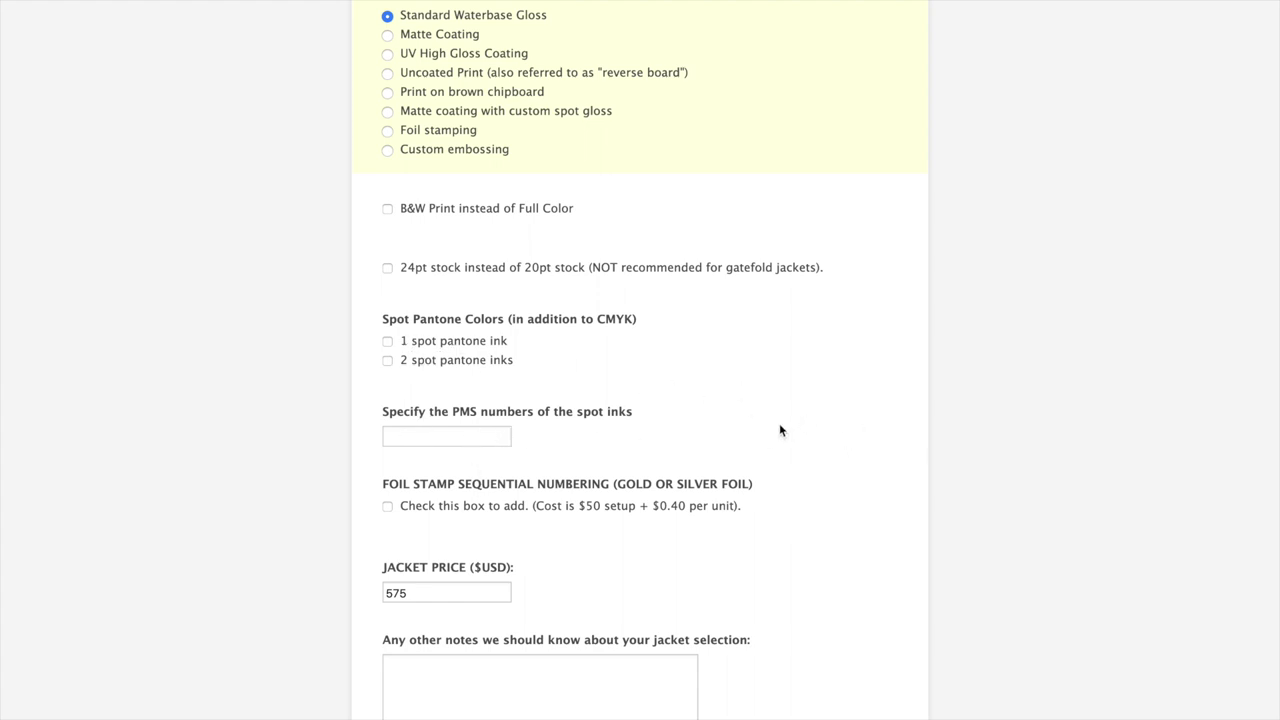
{"action": "scroll", "coordinate": [779, 425], "scroll_direction": "down", "scroll_amount": 2}
{"action": "scroll", "coordinate": [746, 366], "scroll_direction": "down", "scroll_amount": 5}
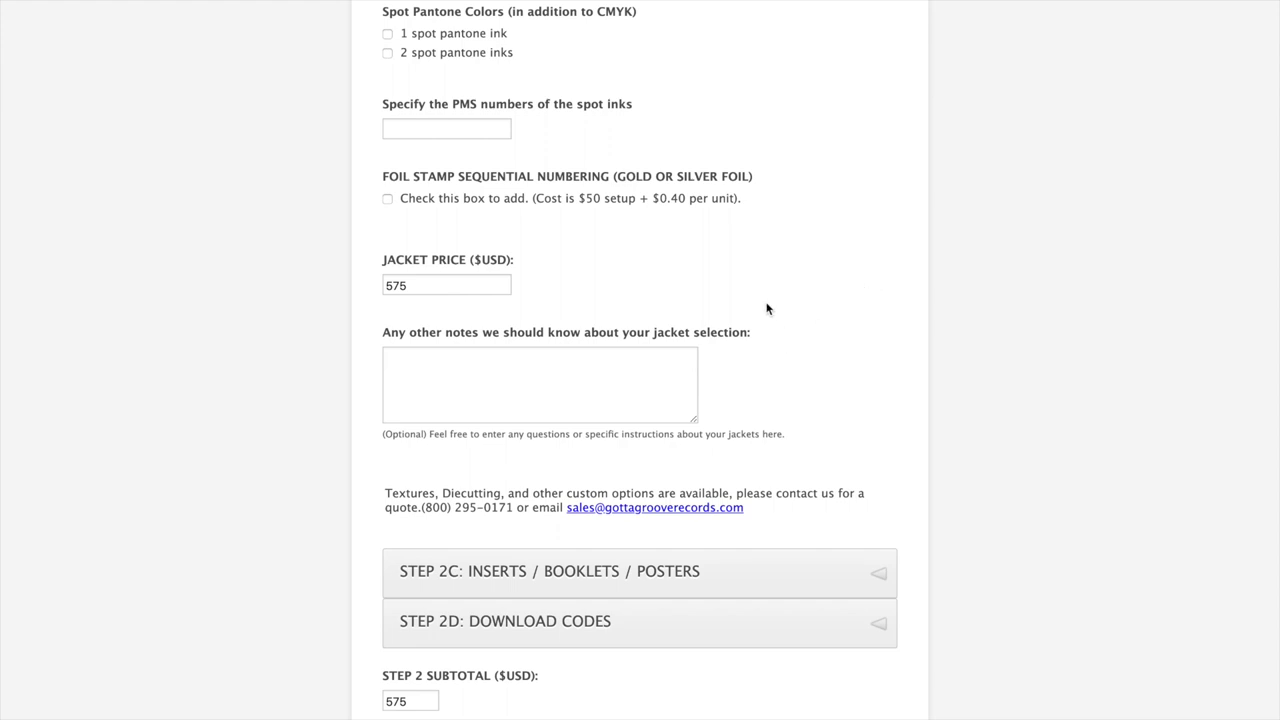
{"action": "scroll", "coordinate": [767, 304], "scroll_direction": "up", "scroll_amount": 2}
{"action": "mouse_move", "coordinate": [474, 299]}
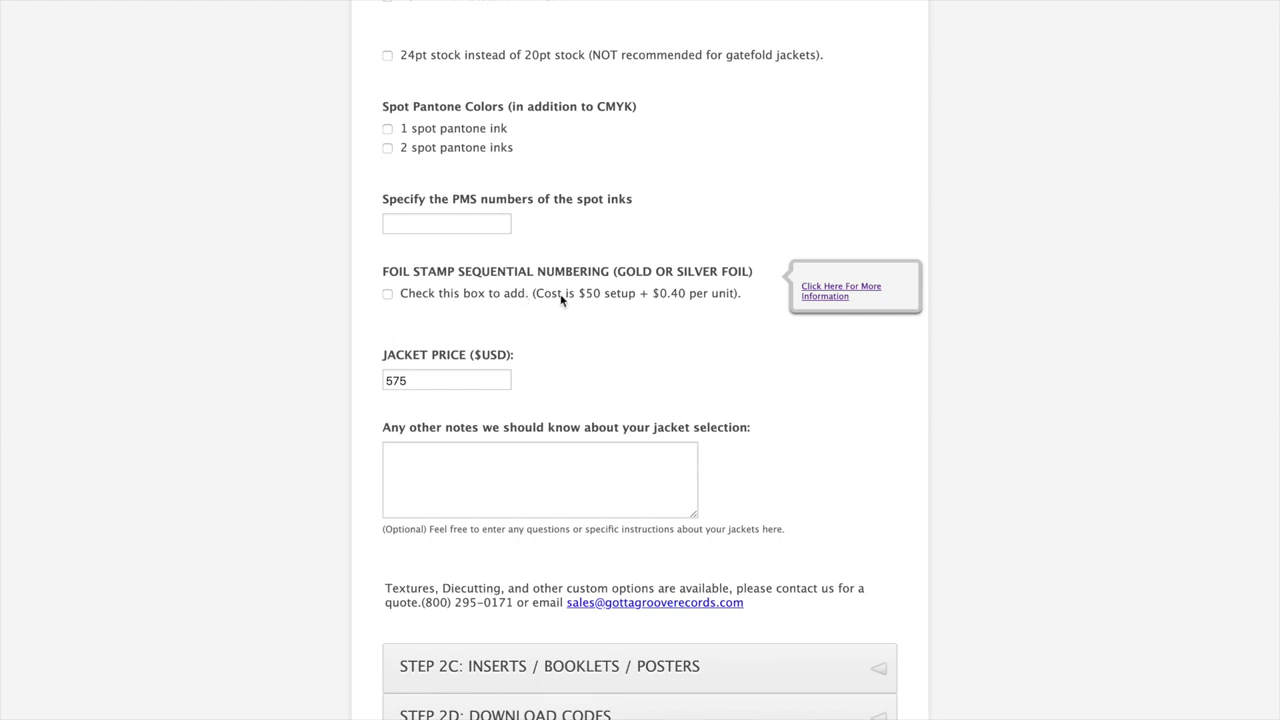
{"action": "left_click", "coordinate": [388, 295]}
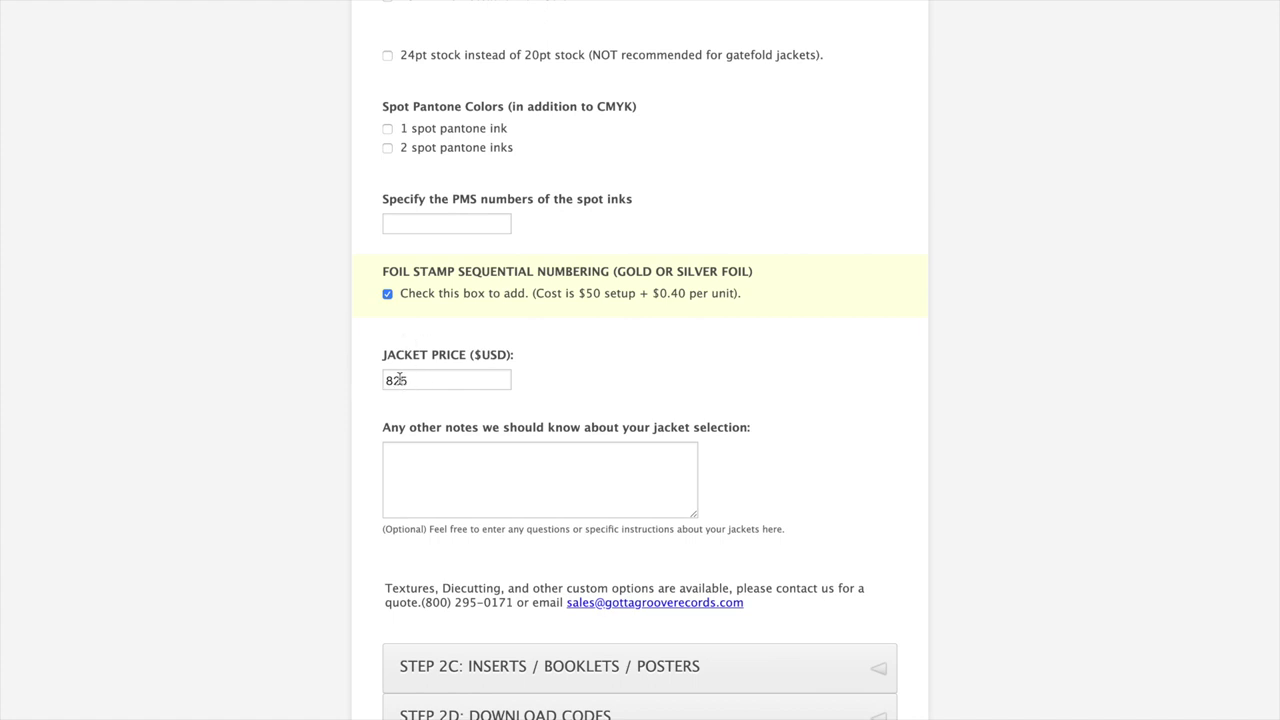
{"action": "mouse_move", "coordinate": [366, 298]}
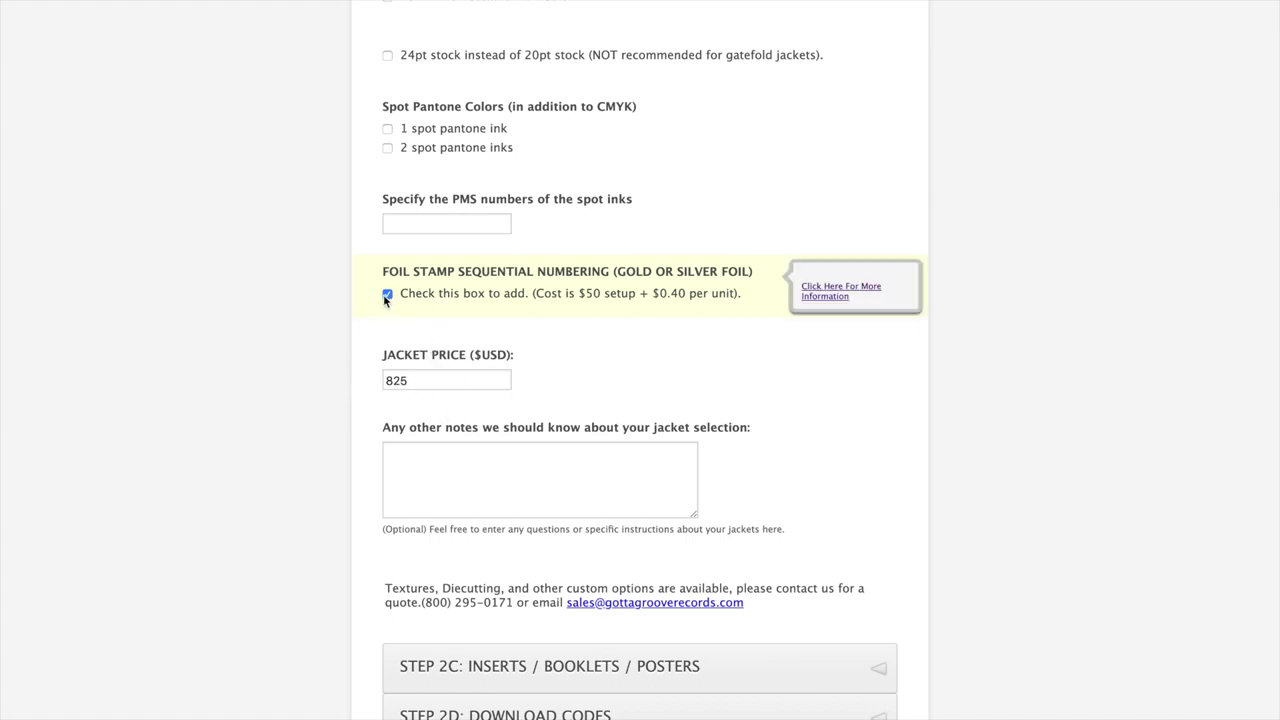
{"action": "left_click", "coordinate": [387, 294]}
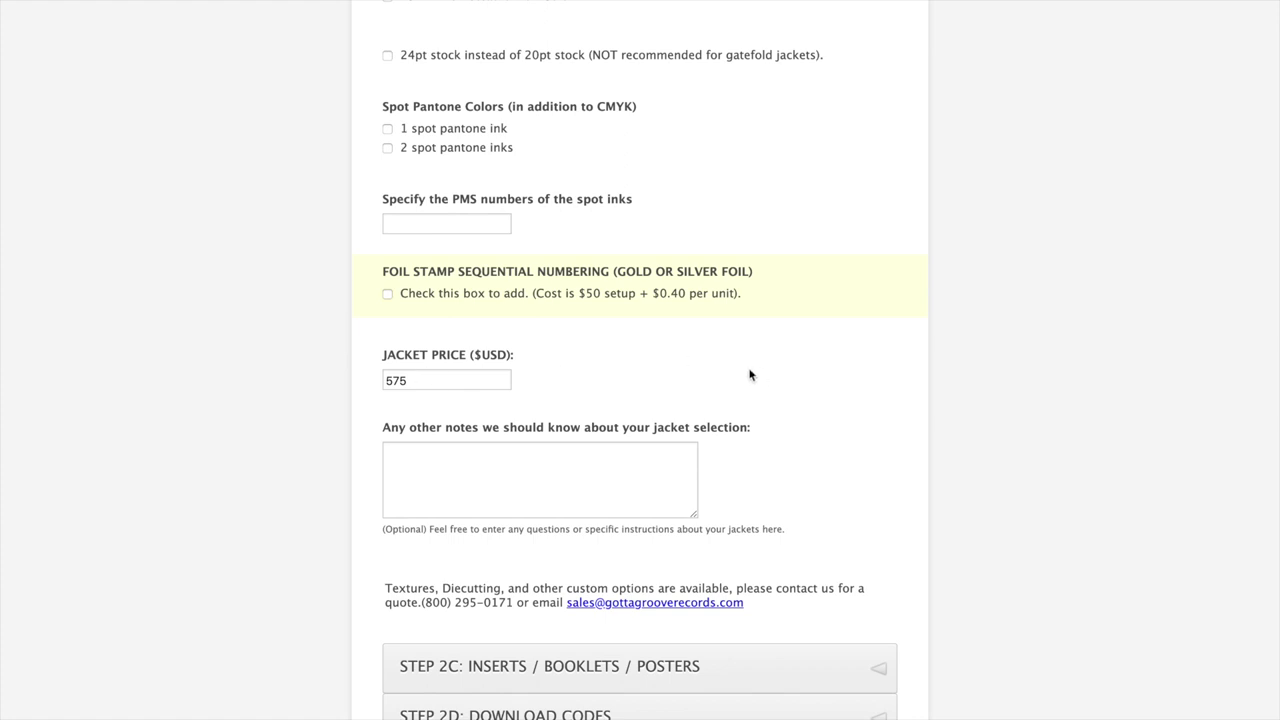
{"action": "scroll", "coordinate": [750, 375], "scroll_direction": "down", "scroll_amount": 3}
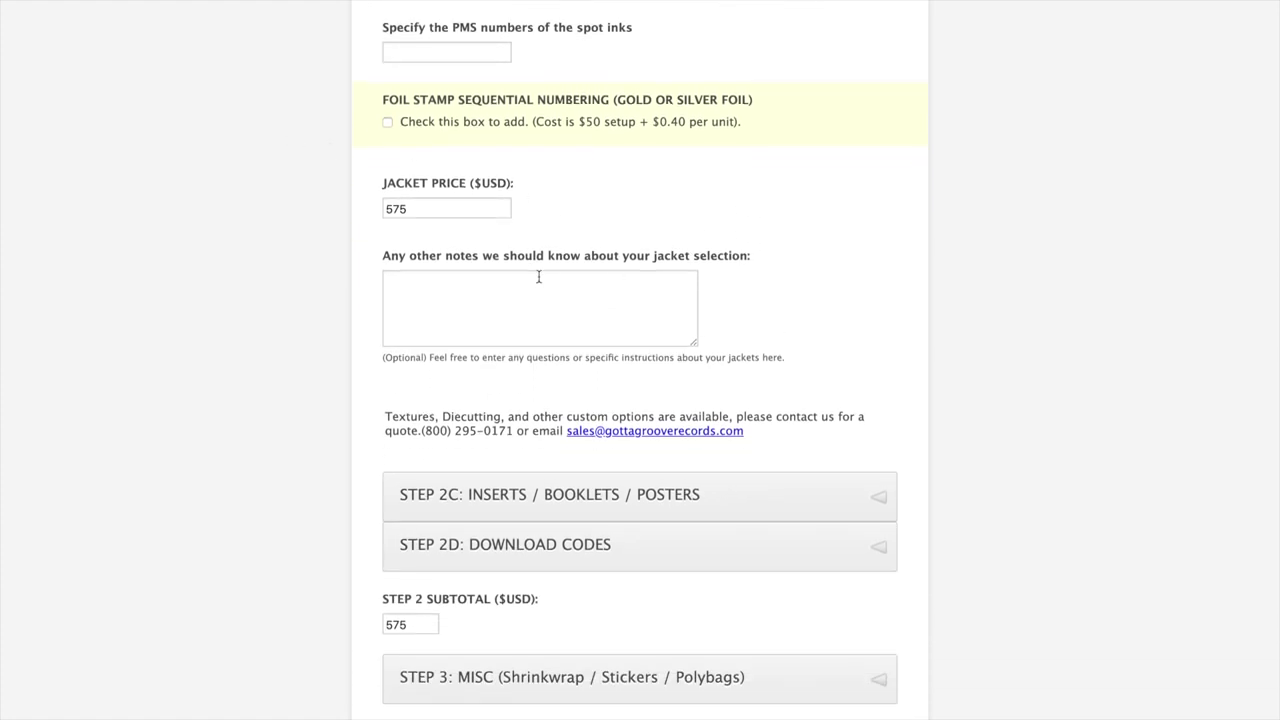
Click into the jacket notes box, then expand Step 2C: Inserts / Booklets / Posters.
{"action": "left_click", "coordinate": [616, 313]}
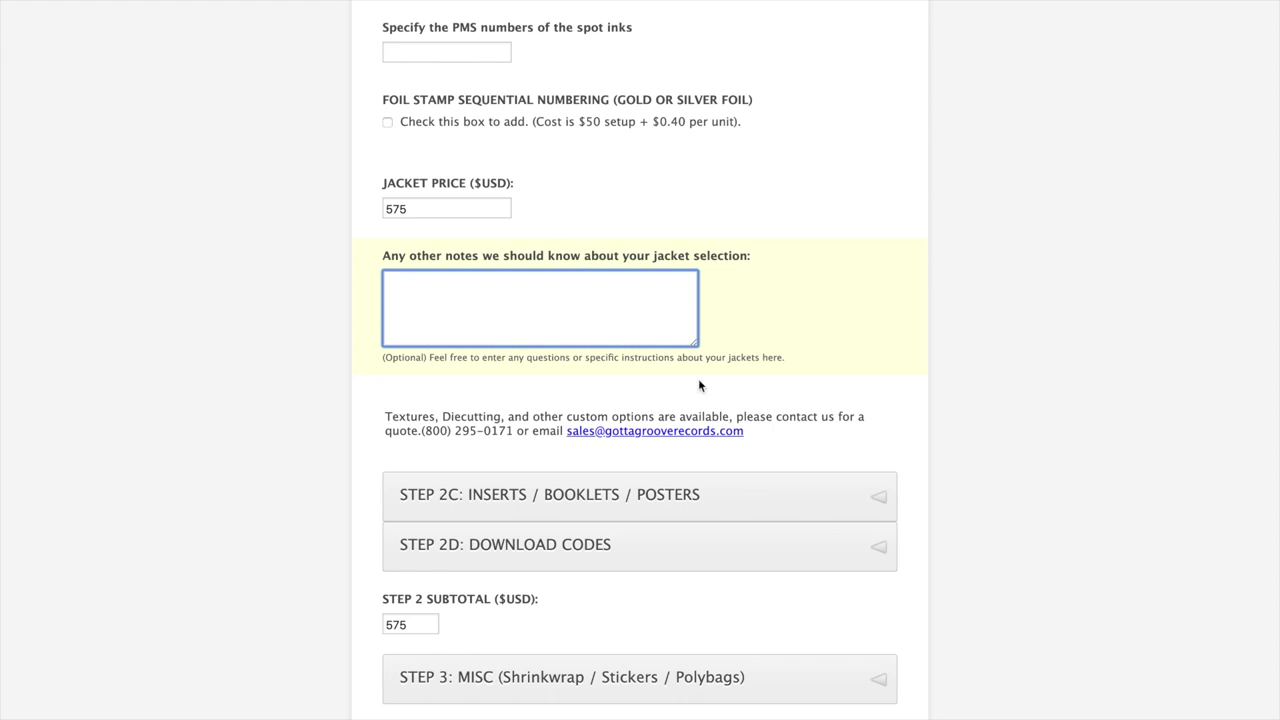
{"action": "scroll", "coordinate": [771, 363], "scroll_direction": "down", "scroll_amount": 2}
{"action": "left_click", "coordinate": [641, 430]}
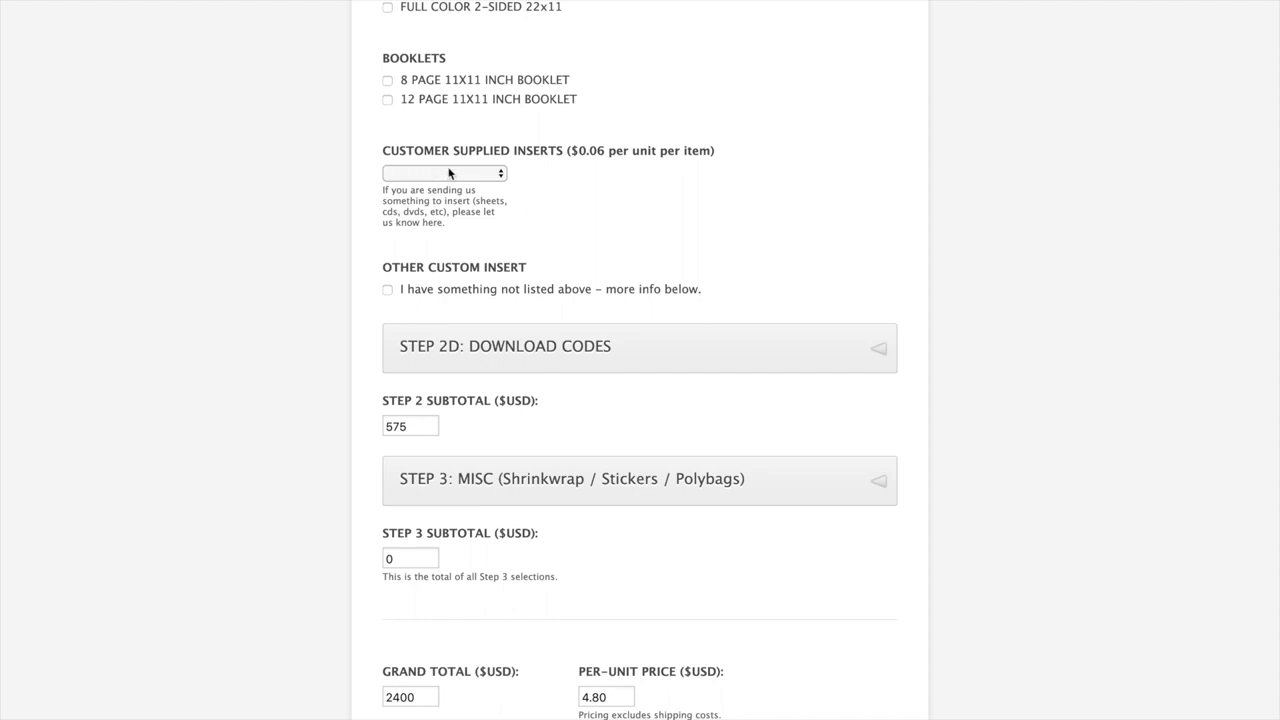
Try 2 customer supplied inserts, then clear the dropdown back to blank.
{"action": "left_click", "coordinate": [455, 173]}
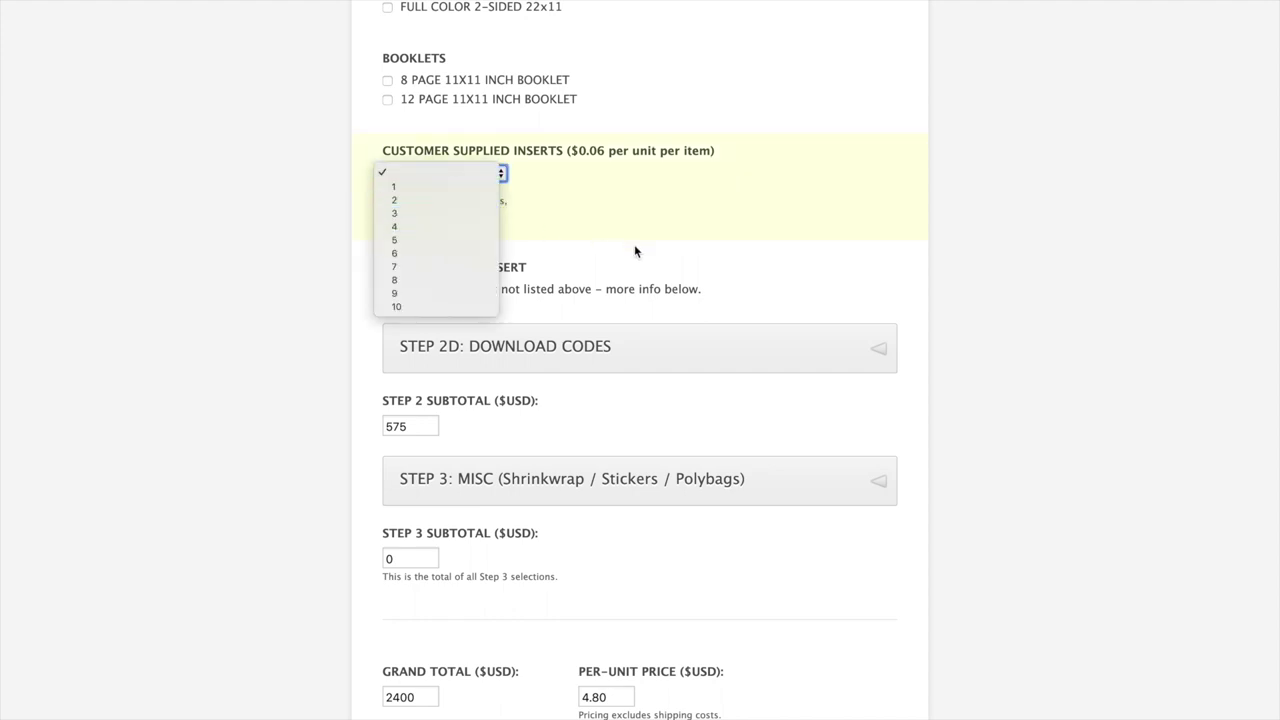
{"action": "left_click", "coordinate": [634, 251]}
{"action": "left_click", "coordinate": [427, 176]}
{"action": "left_click", "coordinate": [405, 201]}
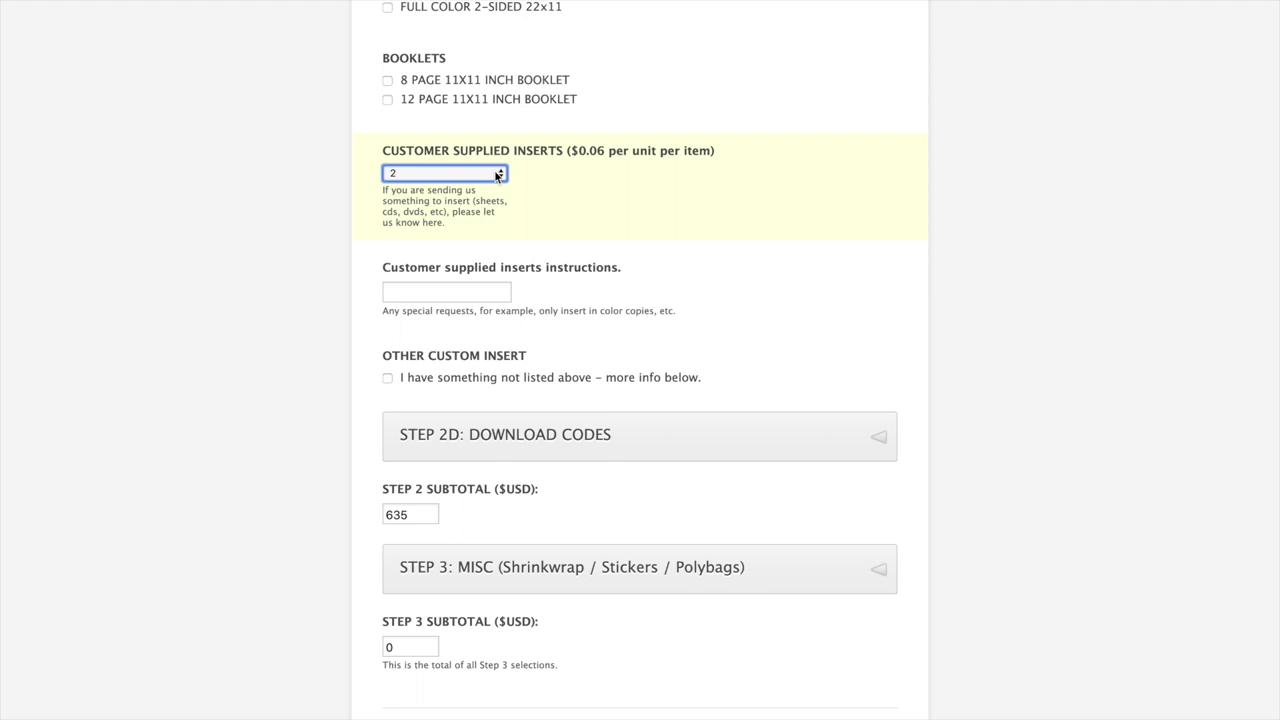
{"action": "left_click", "coordinate": [497, 175]}
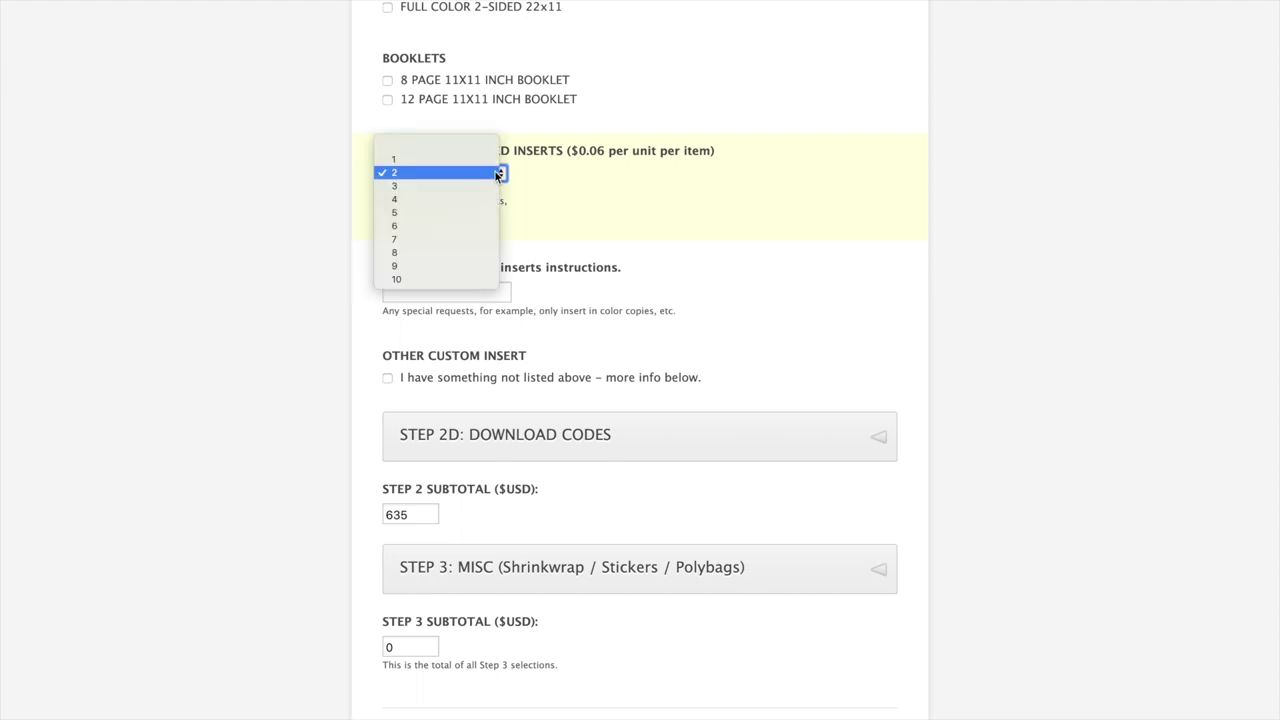
{"action": "left_click", "coordinate": [397, 152]}
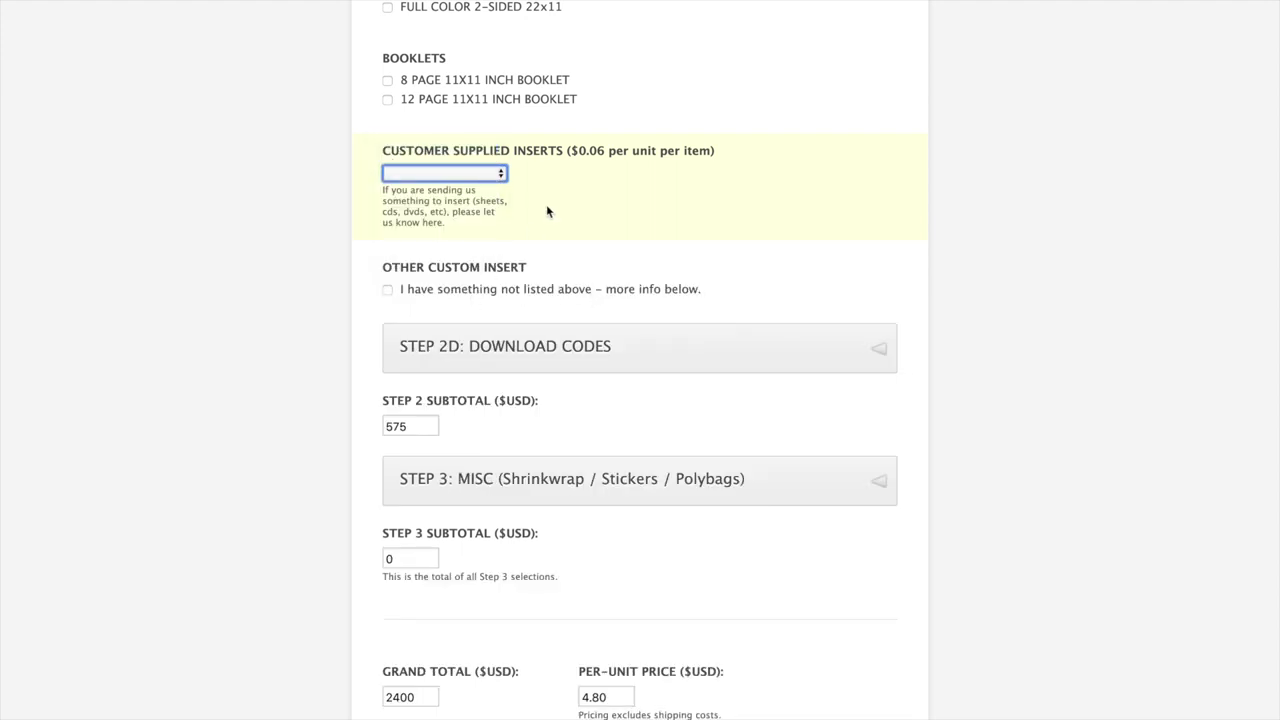
{"action": "left_click", "coordinate": [430, 176]}
{"action": "left_click", "coordinate": [404, 196]}
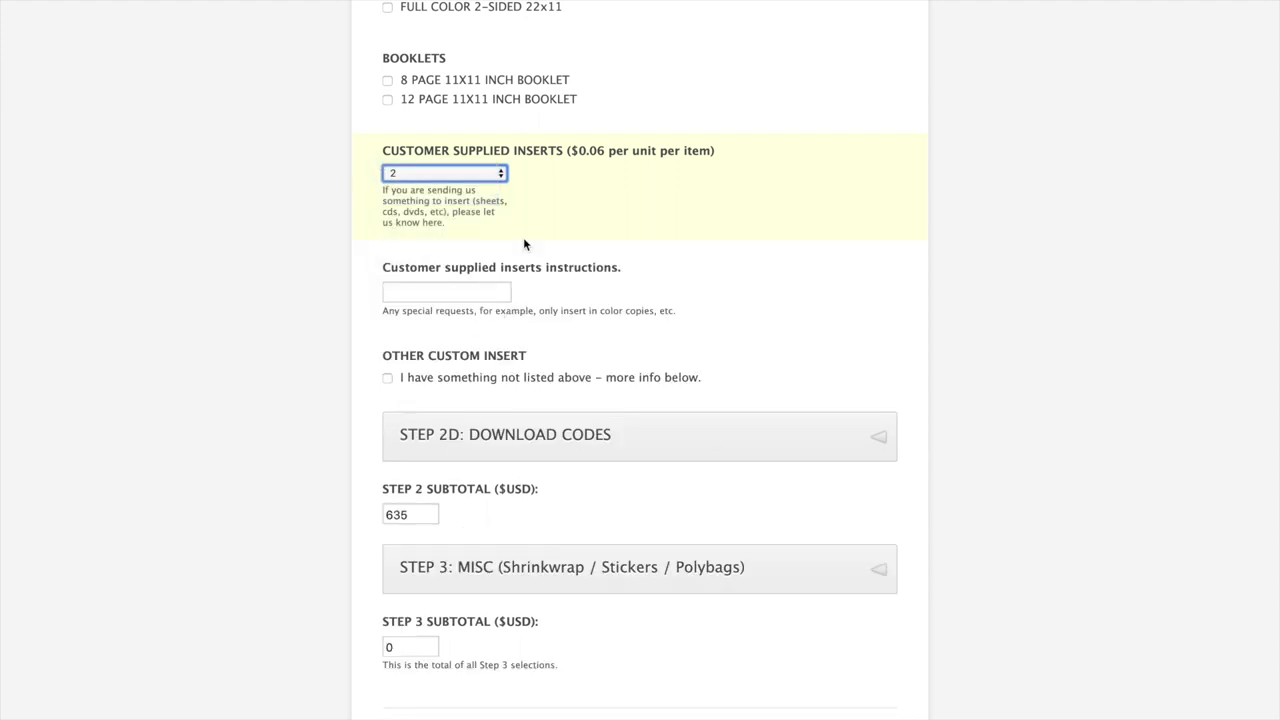
{"action": "left_click", "coordinate": [478, 173]}
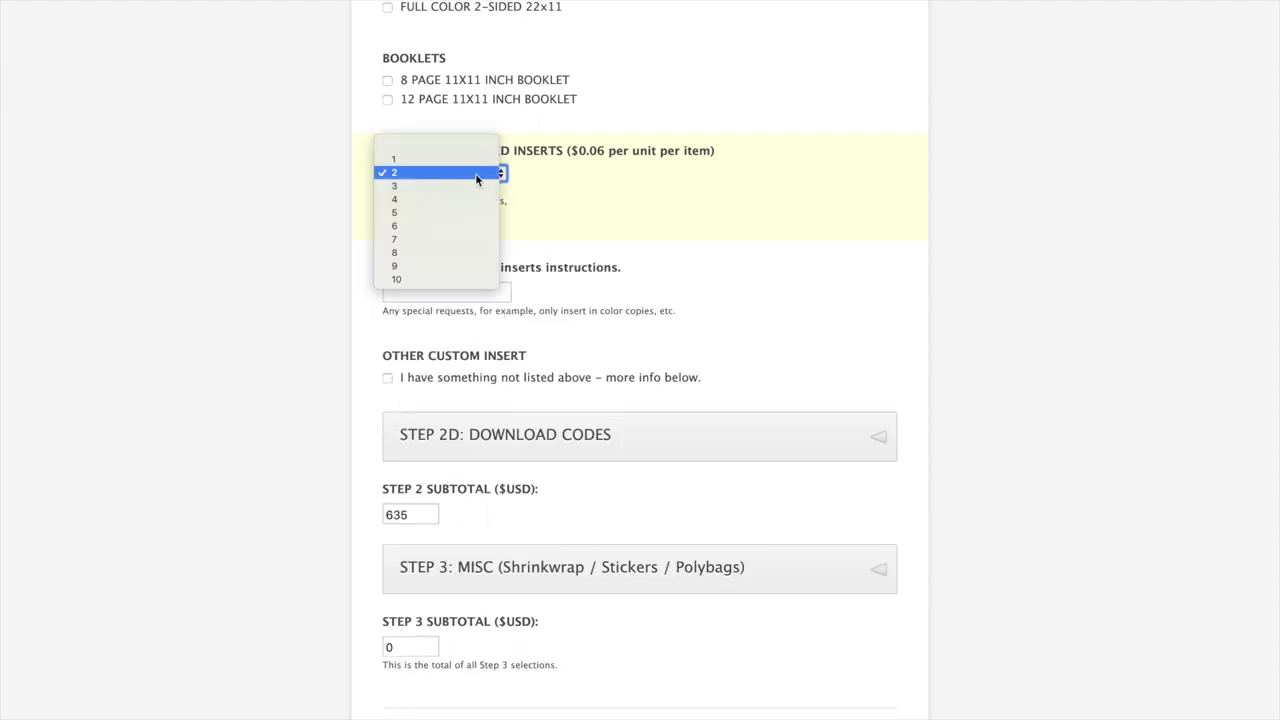
{"action": "left_click", "coordinate": [421, 146]}
{"action": "scroll", "coordinate": [575, 280], "scroll_direction": "down", "scroll_amount": 2}
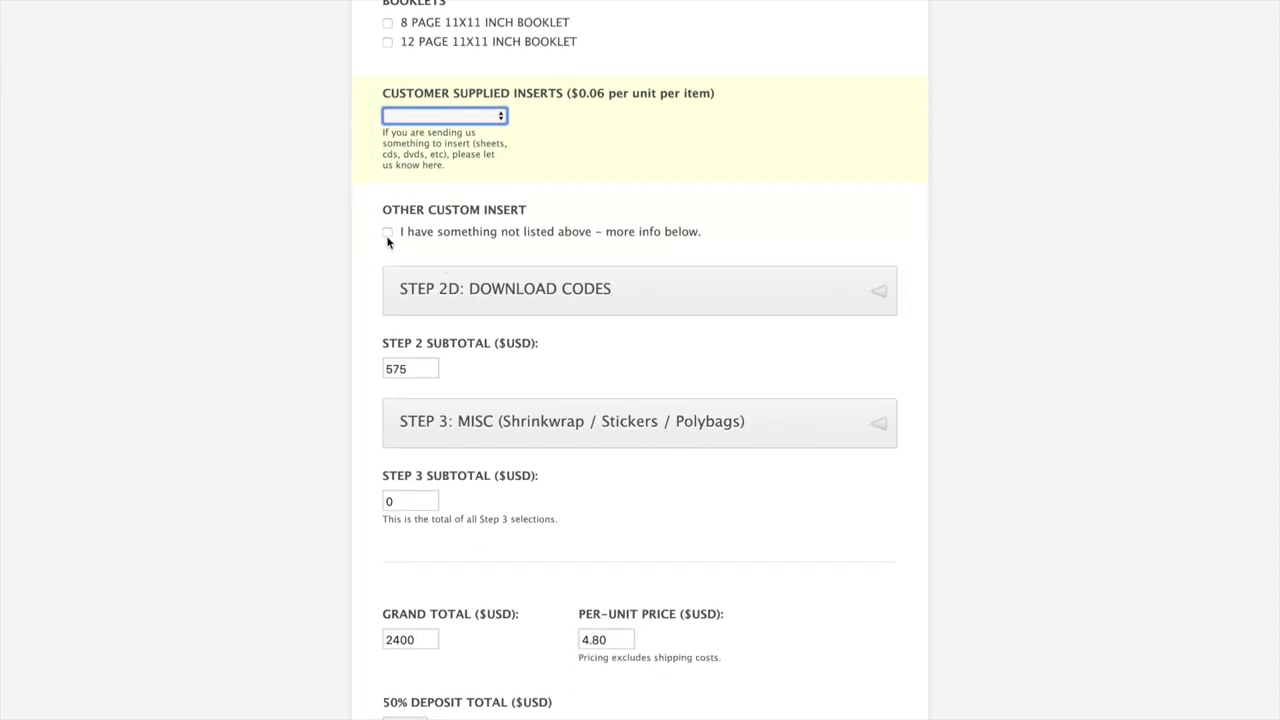
Leave 'I have something not listed above' unchecked and expand Step 2D: Download Codes.
{"action": "left_click", "coordinate": [387, 236]}
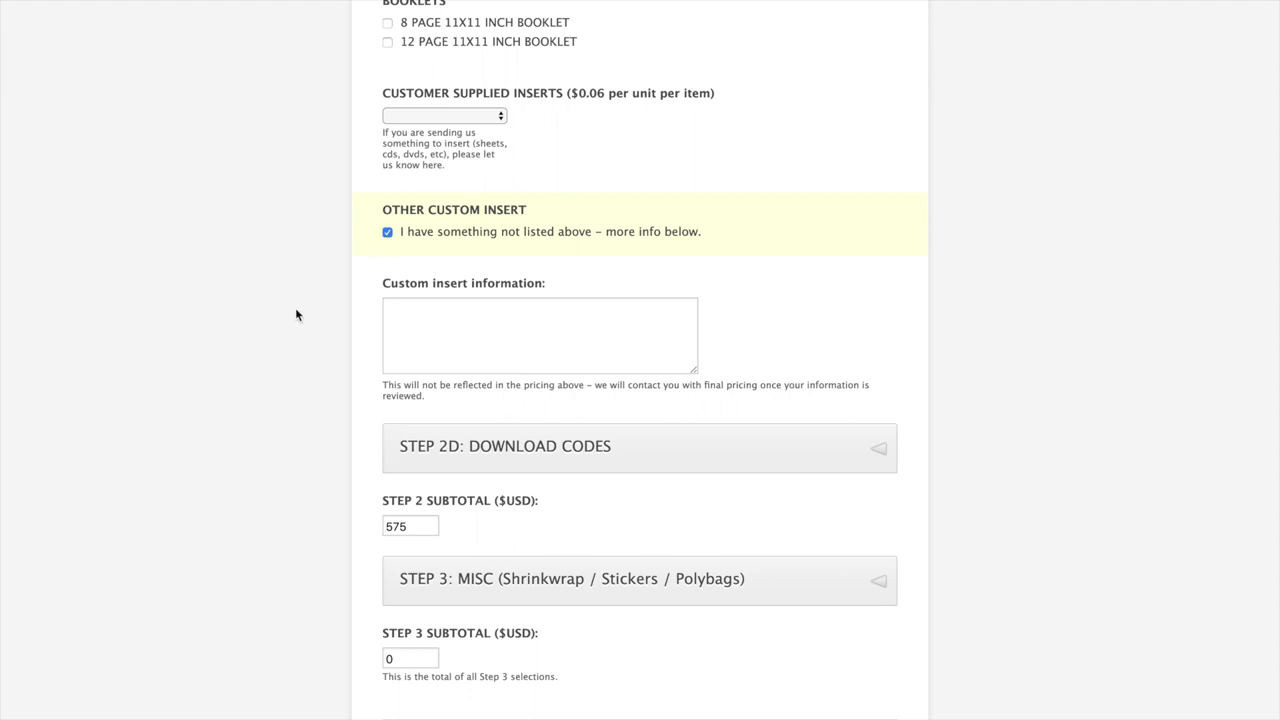
{"action": "left_click", "coordinate": [387, 233]}
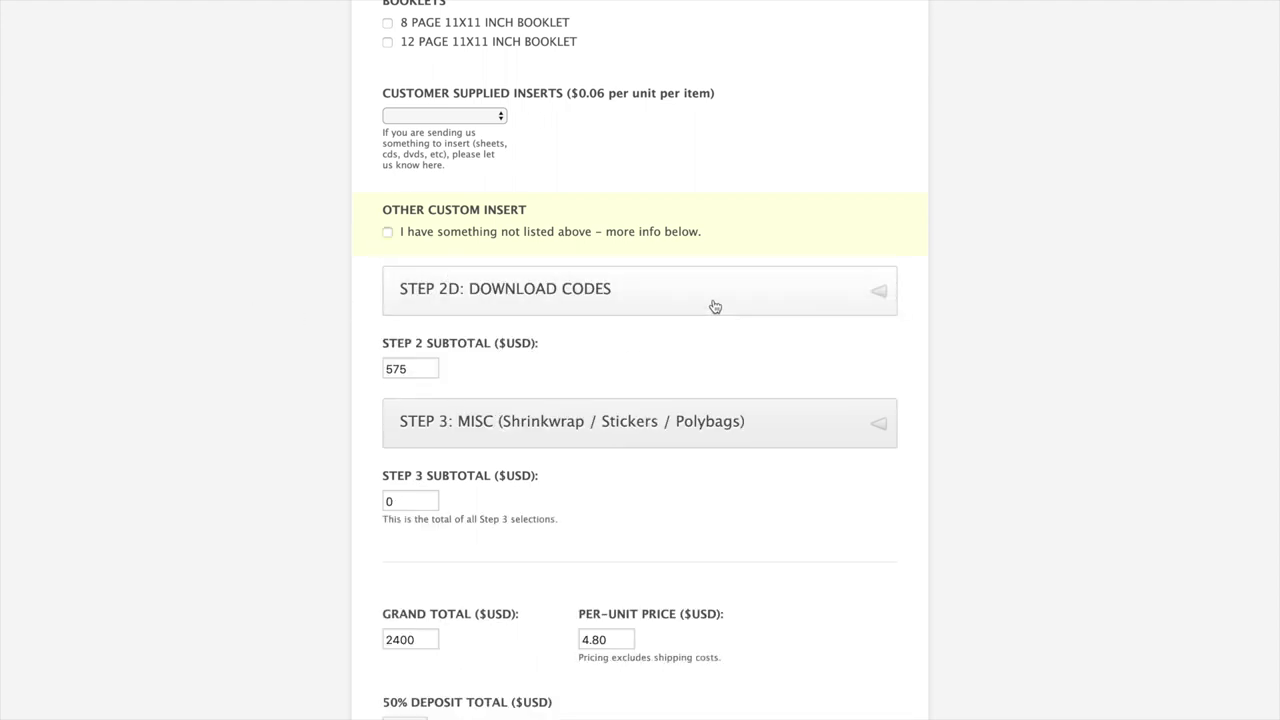
{"action": "left_click", "coordinate": [713, 306]}
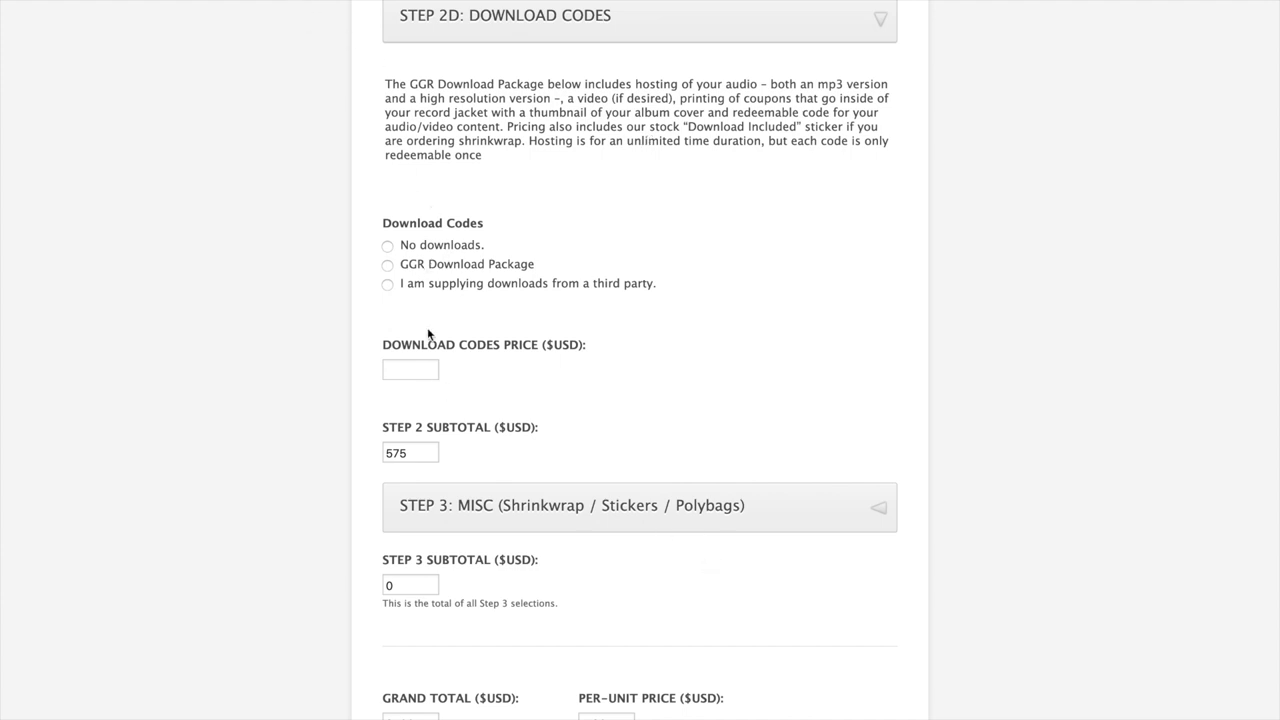
Choose the GGR Download Package (200) instead of third-party downloads, bringing the total to 2600.
{"action": "left_click", "coordinate": [387, 284]}
{"action": "left_click", "coordinate": [388, 265]}
{"action": "scroll", "coordinate": [752, 300], "scroll_direction": "down", "scroll_amount": 1}
{"action": "scroll", "coordinate": [752, 300], "scroll_direction": "down", "scroll_amount": 2}
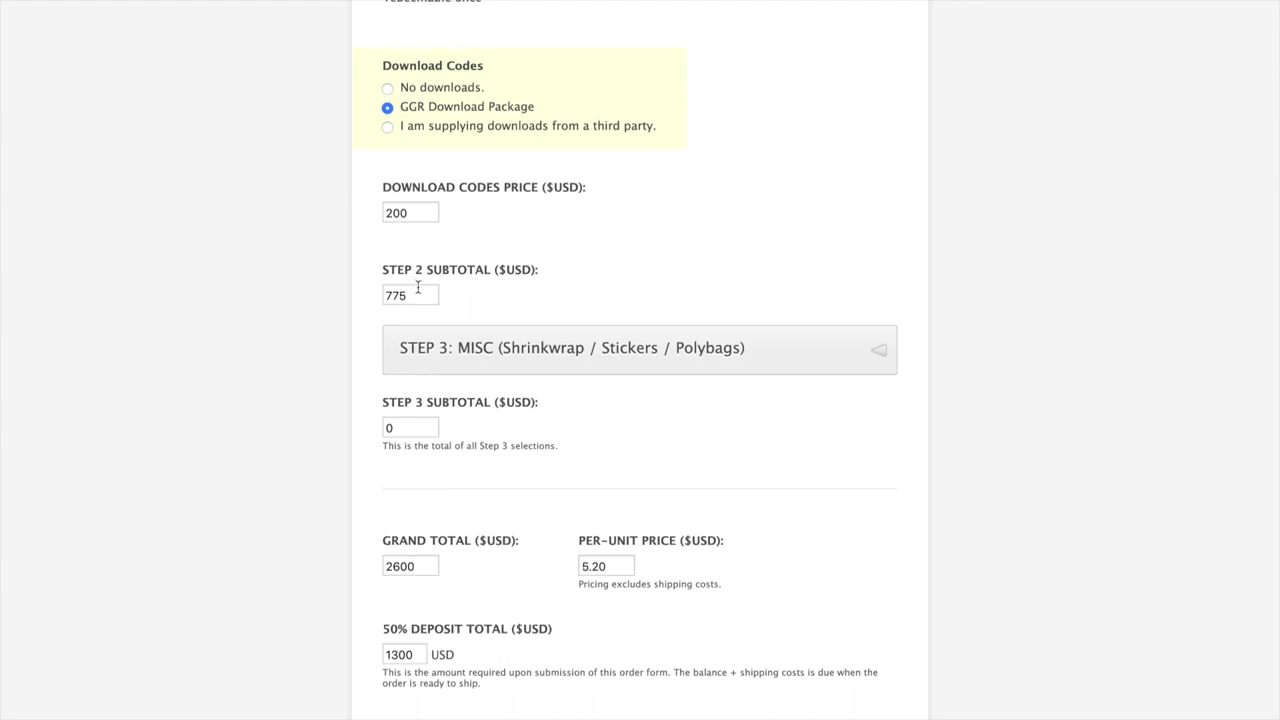
Expand Step 3: MISC and pick stuffed NO FLAP polybags at $0.35 each.
{"action": "left_click", "coordinate": [752, 361]}
{"action": "scroll", "coordinate": [760, 365], "scroll_direction": "down", "scroll_amount": 5}
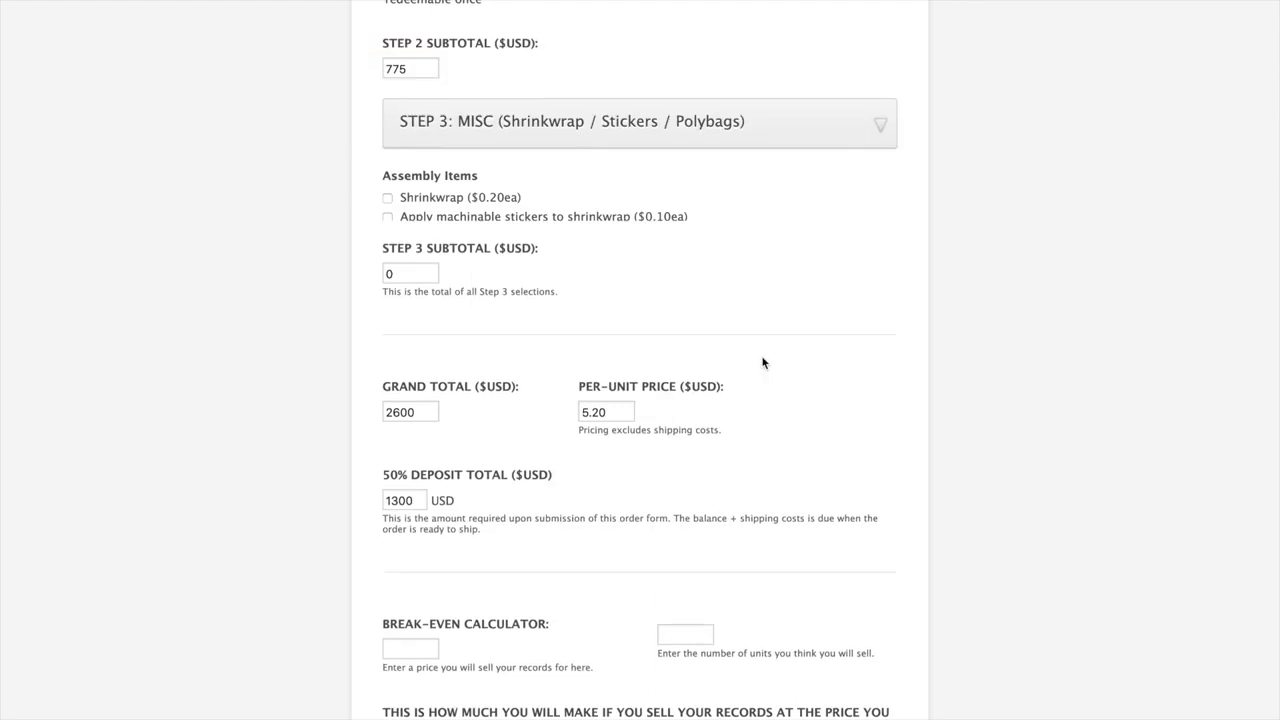
{"action": "scroll", "coordinate": [597, 382], "scroll_direction": "up", "scroll_amount": 1}
{"action": "scroll", "coordinate": [753, 326], "scroll_direction": "up", "scroll_amount": 1}
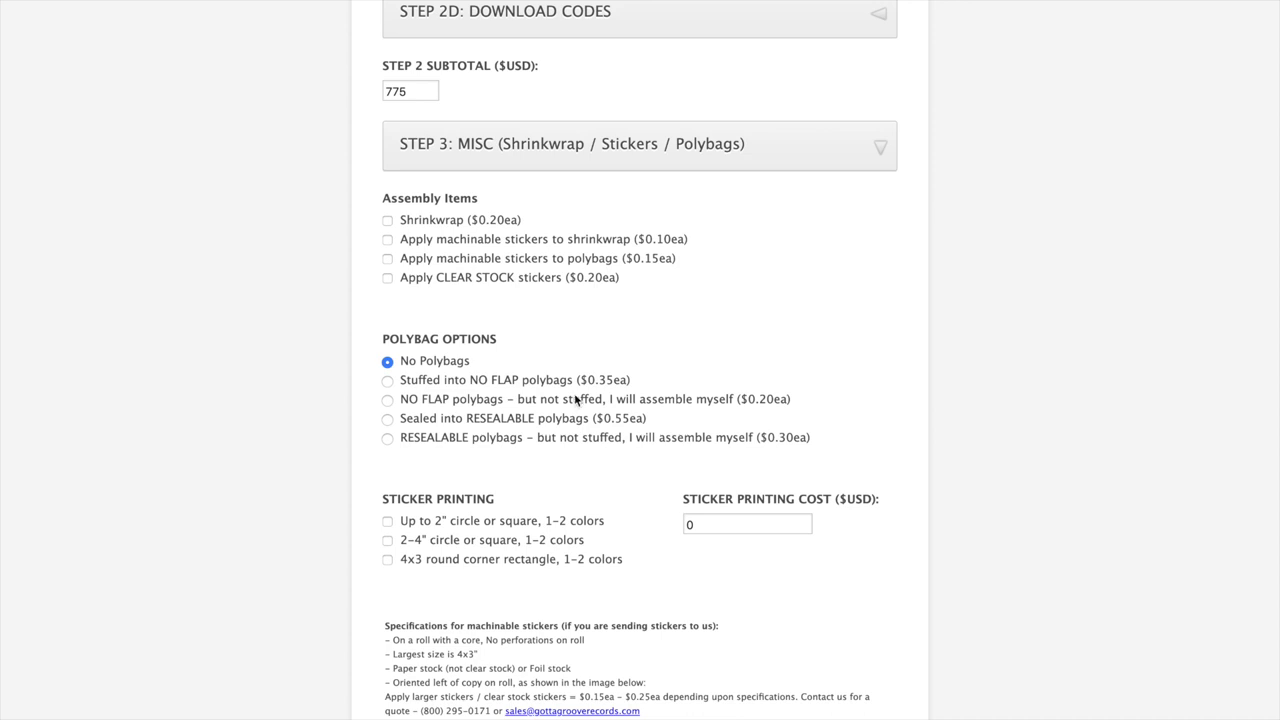
{"action": "left_click", "coordinate": [389, 381]}
{"action": "left_click", "coordinate": [388, 400]}
{"action": "left_click", "coordinate": [387, 380]}
{"action": "scroll", "coordinate": [785, 345], "scroll_direction": "down", "scroll_amount": 1}
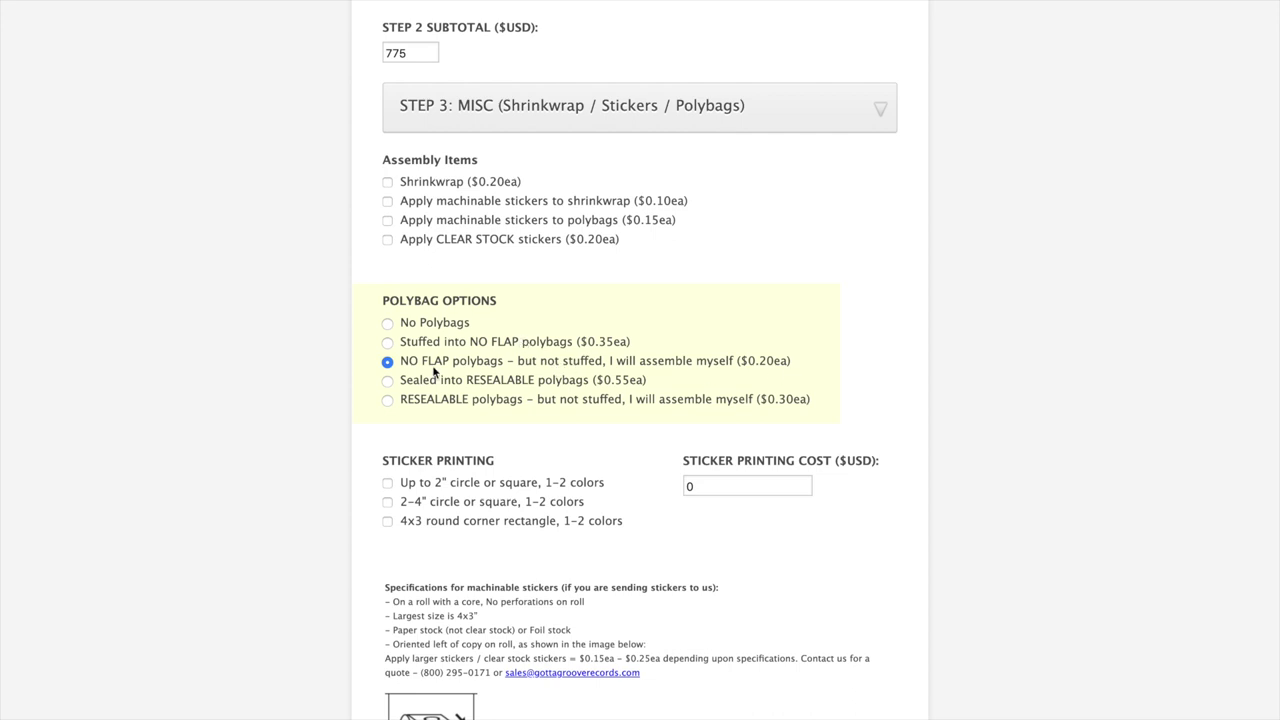
{"action": "left_click", "coordinate": [387, 342]}
{"action": "scroll", "coordinate": [600, 345], "scroll_direction": "down", "scroll_amount": 3}
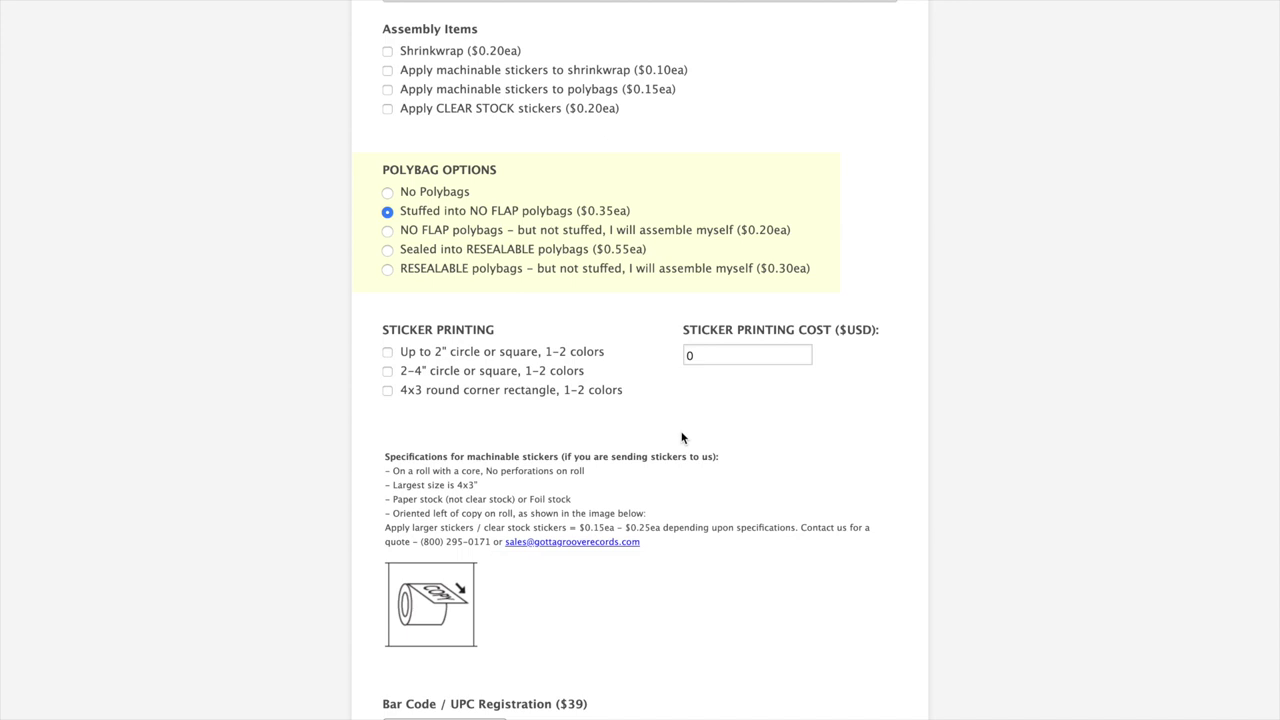
{"action": "scroll", "coordinate": [680, 435], "scroll_direction": "up", "scroll_amount": 2}
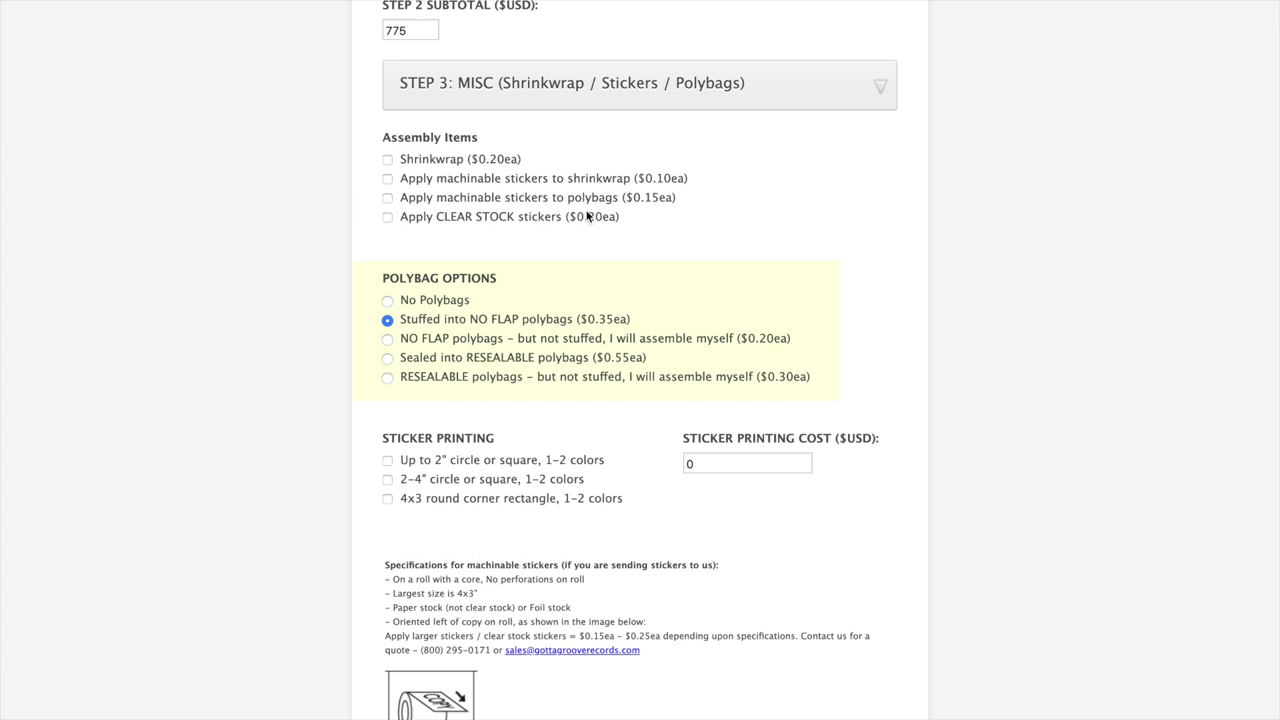
{"action": "scroll", "coordinate": [588, 228], "scroll_direction": "down", "scroll_amount": 6}
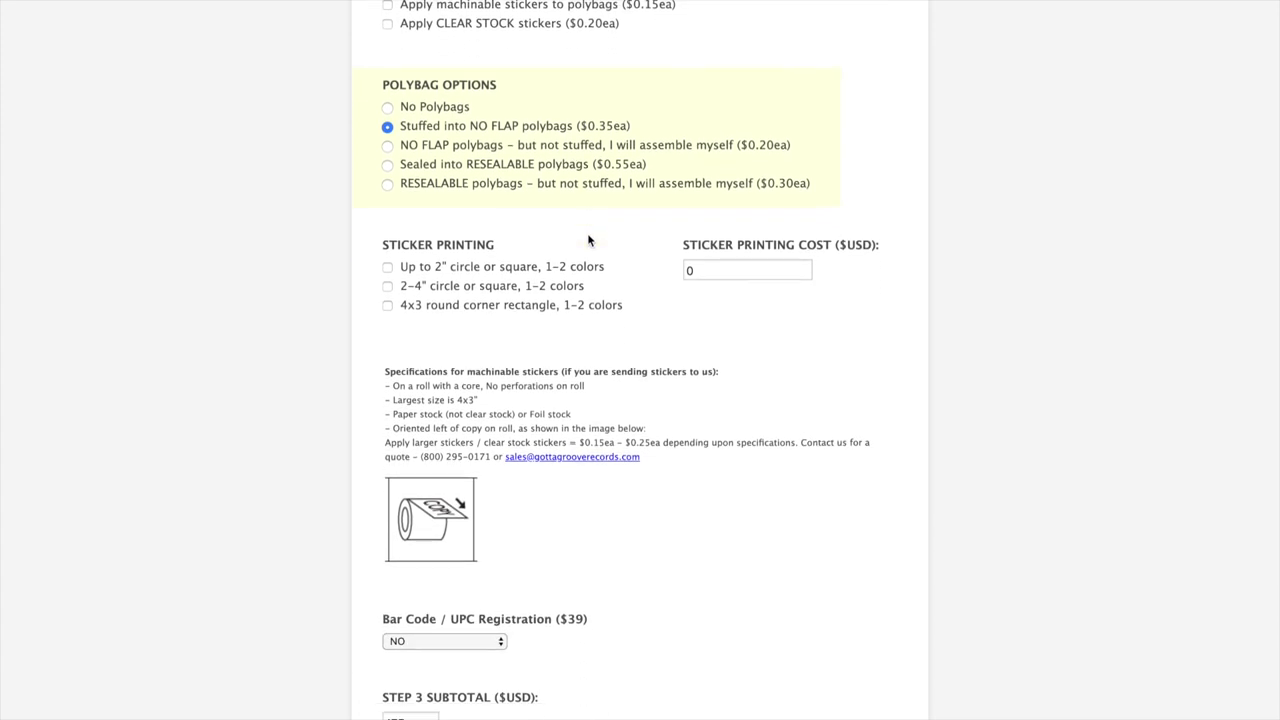
Set Bar Code / UPC Registration to YES, raising the total to 2814 (5.63 per unit).
{"action": "scroll", "coordinate": [715, 345], "scroll_direction": "down", "scroll_amount": 6}
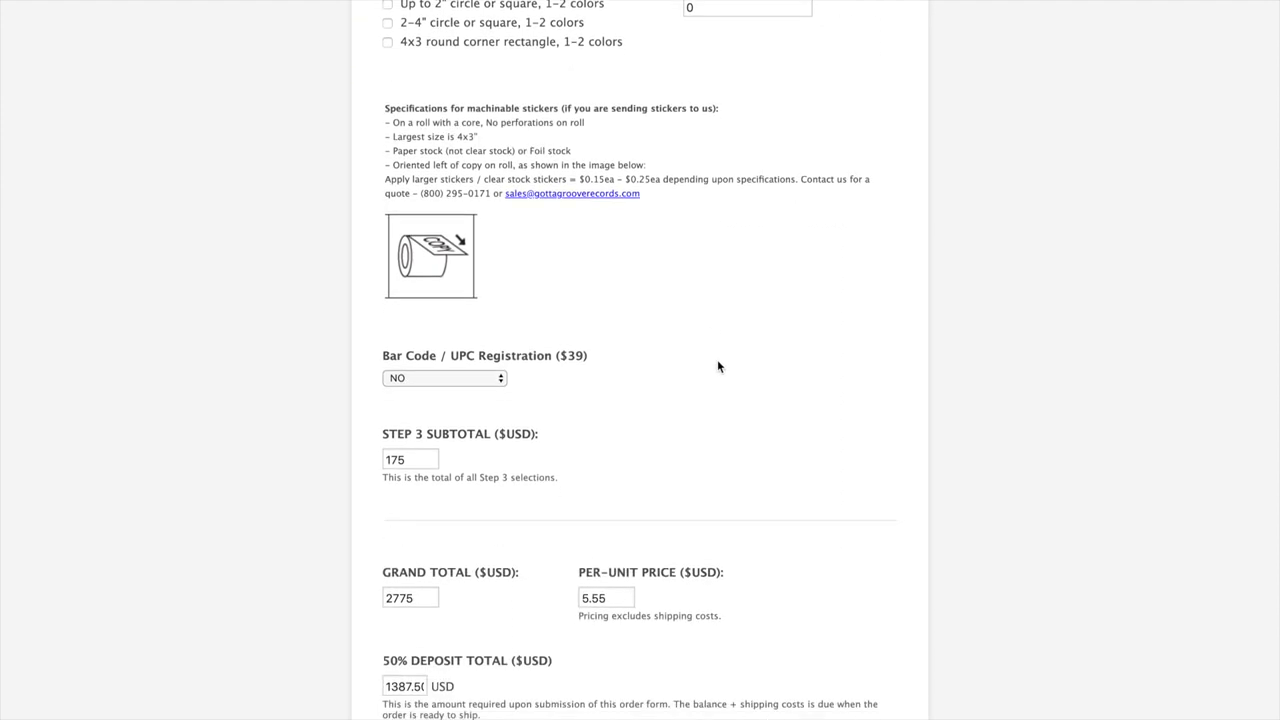
{"action": "left_click", "coordinate": [432, 222]}
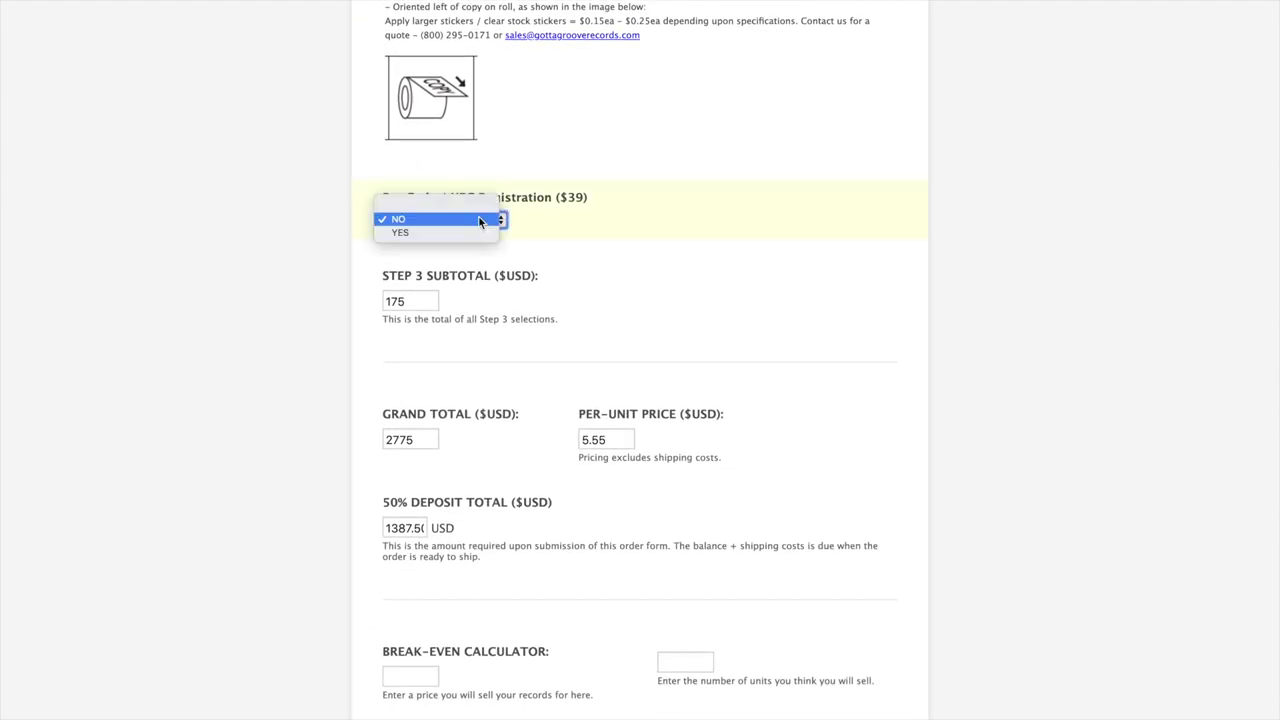
{"action": "left_click", "coordinate": [408, 233]}
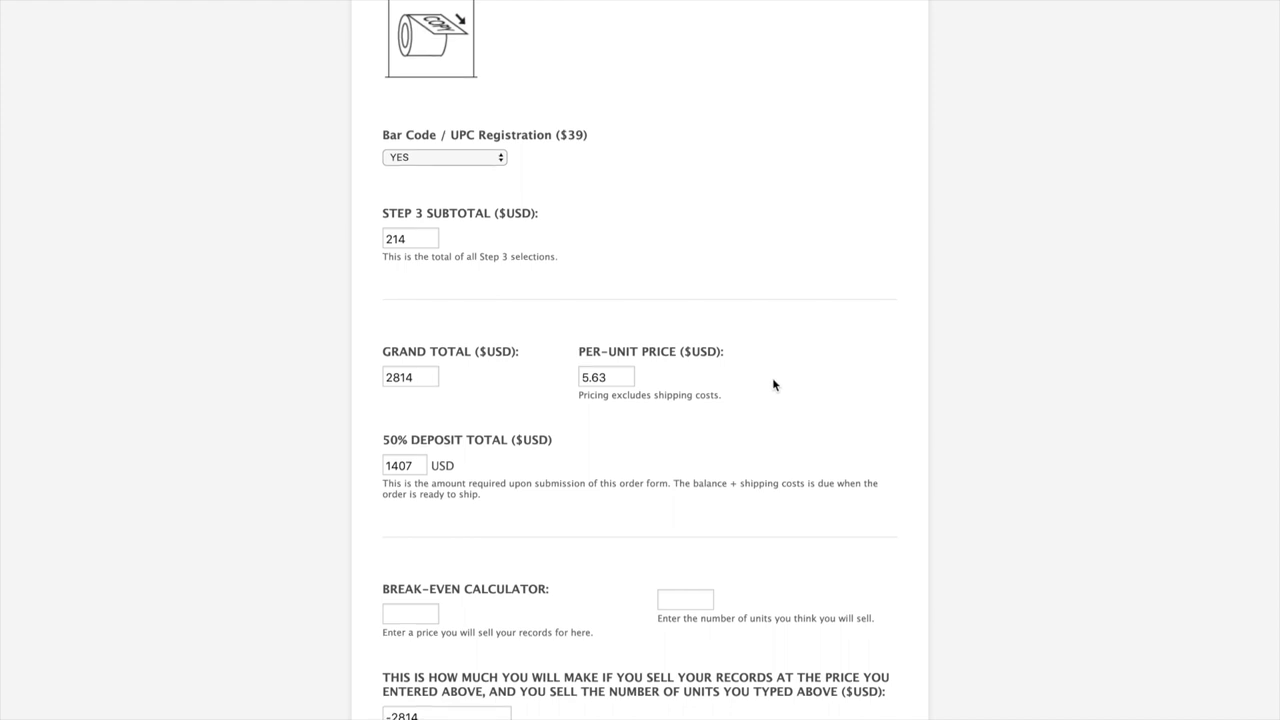
{"action": "scroll", "coordinate": [771, 383], "scroll_direction": "down", "scroll_amount": 5}
{"action": "scroll", "coordinate": [537, 206], "scroll_direction": "up", "scroll_amount": 3}
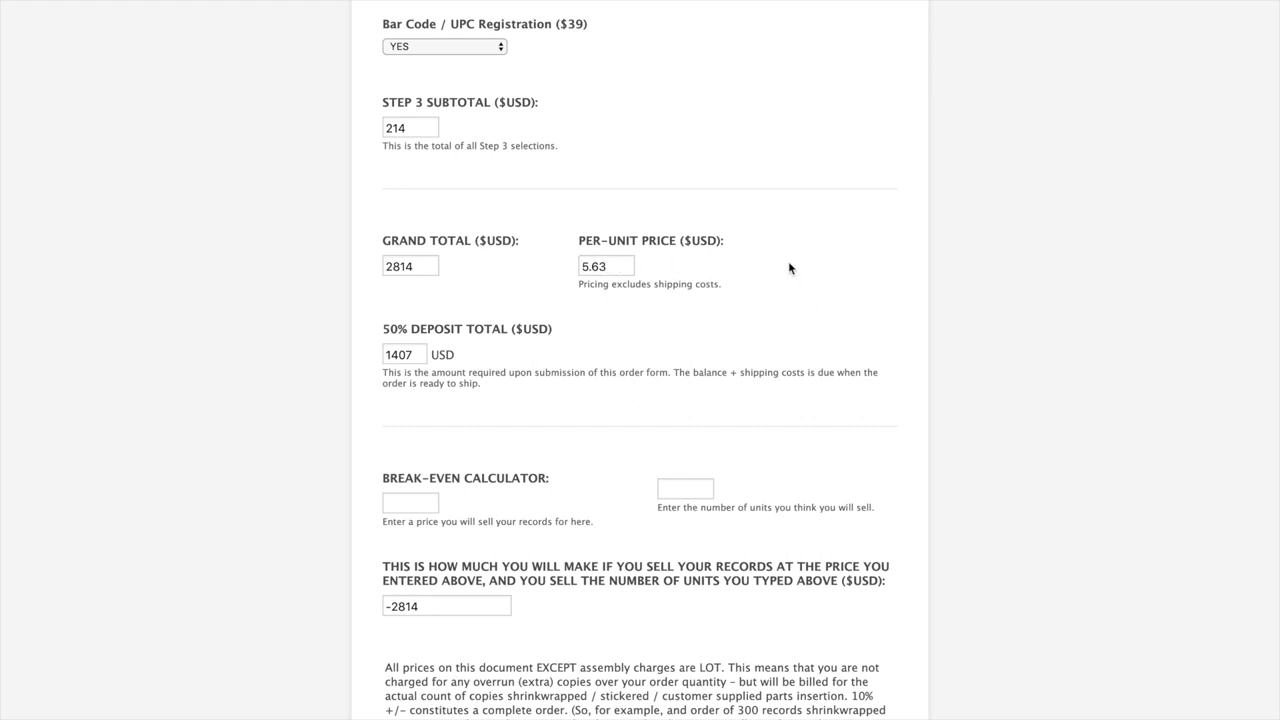
{"action": "scroll", "coordinate": [788, 267], "scroll_direction": "down", "scroll_amount": 3}
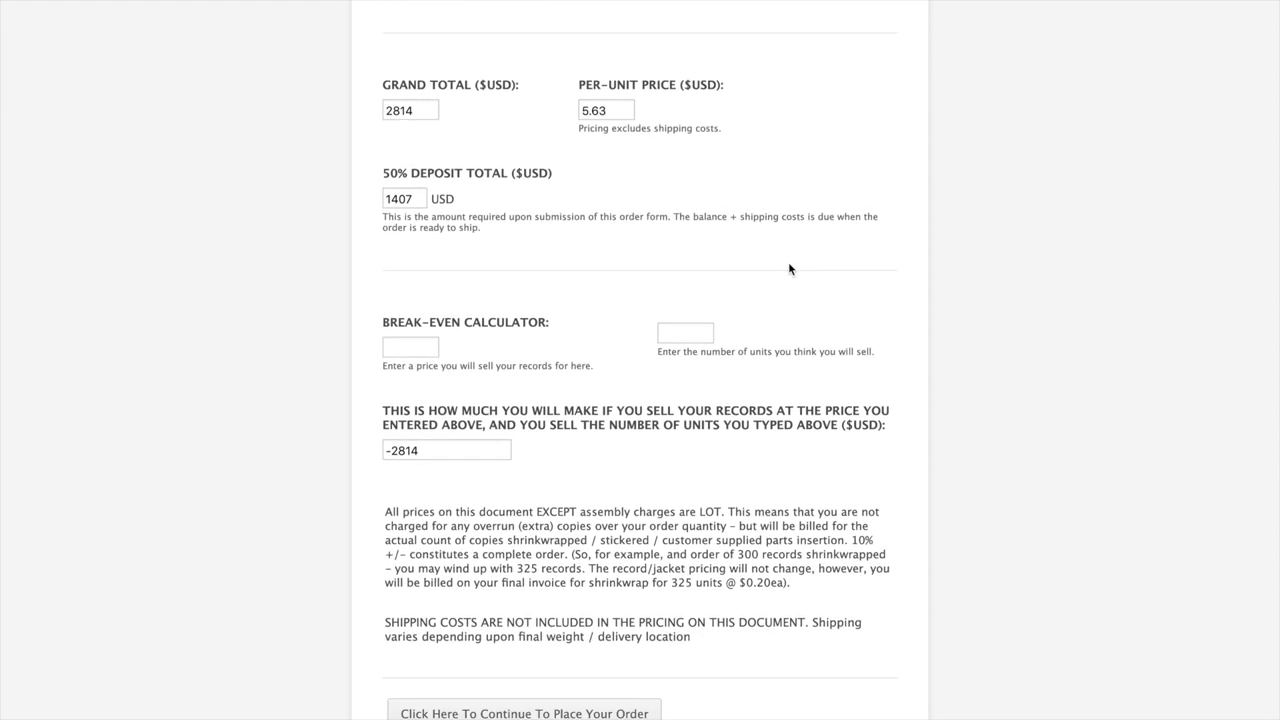
Enter a $20 selling price and 300 units in the Break-Even Calculator, giving 3186.
{"action": "left_click", "coordinate": [430, 355]}
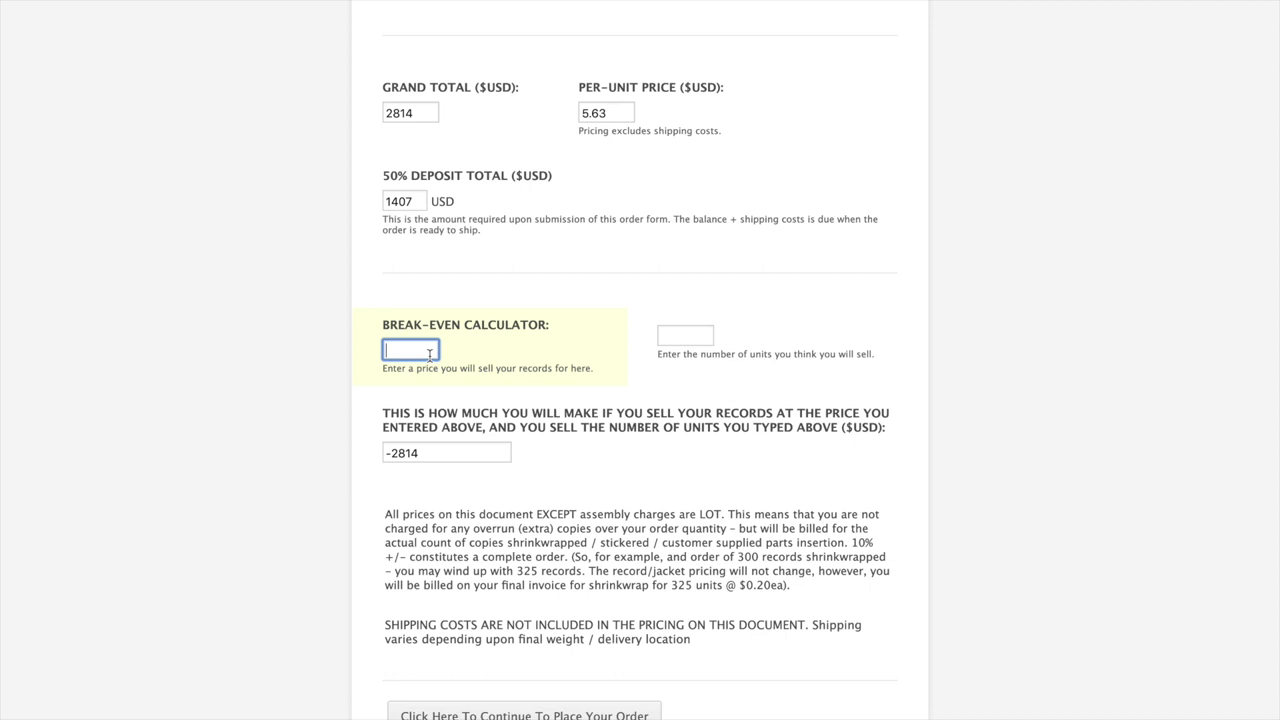
{"action": "type", "text": "20"}
{"action": "left_click", "coordinate": [699, 336]}
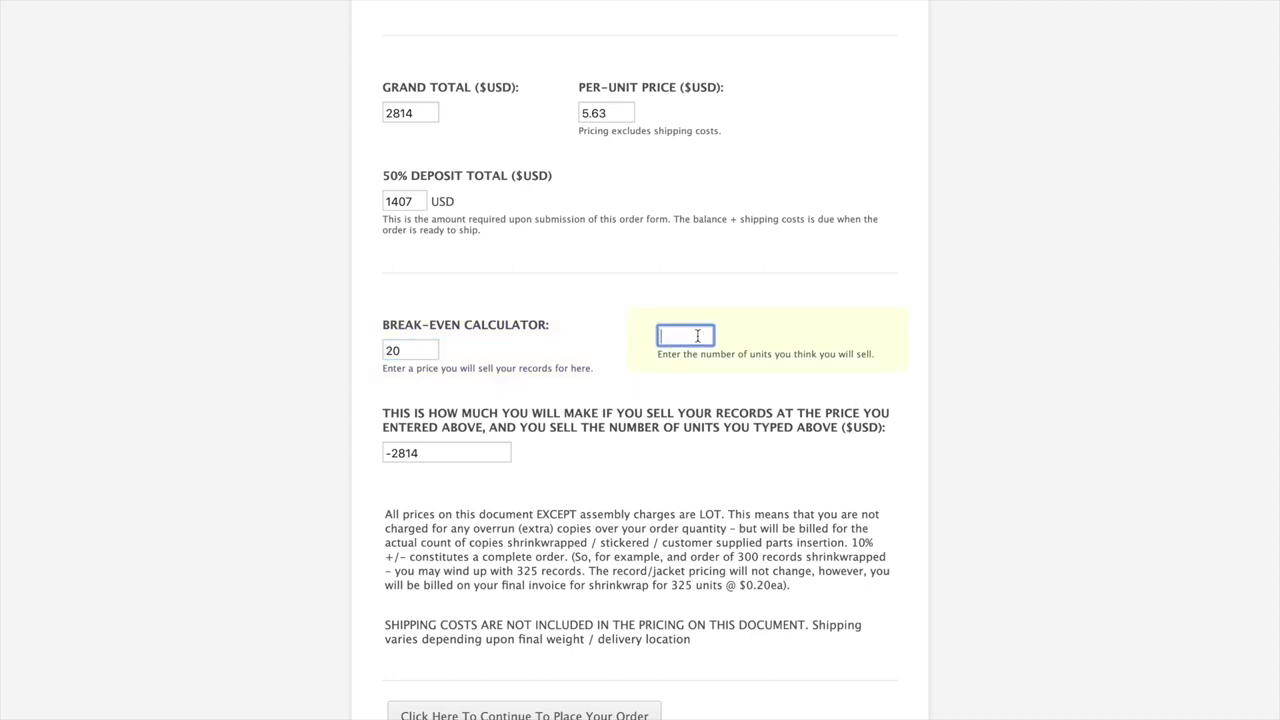
{"action": "type", "text": "300"}
{"action": "left_click", "coordinate": [593, 473]}
{"action": "left_click_drag", "start_coordinate": [424, 452], "coordinate": [363, 453]}
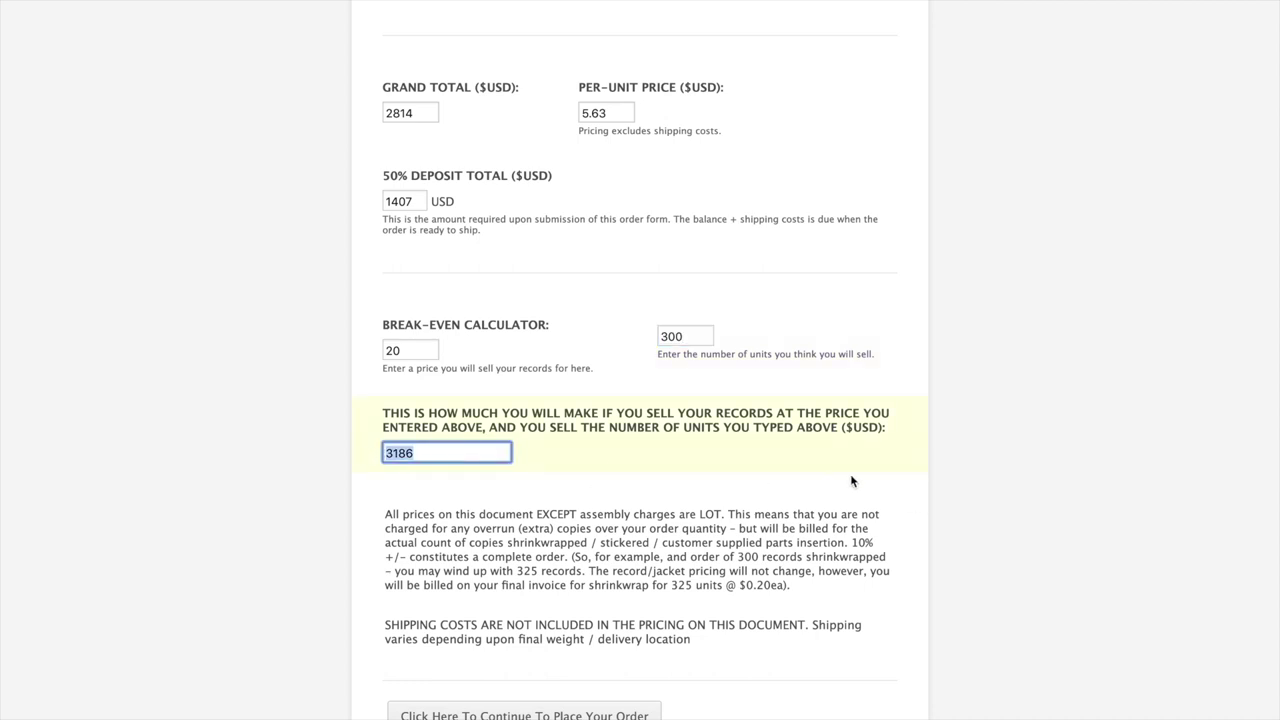
Change the units to 500, raising the calculated earnings to 7186.
{"action": "left_click_drag", "start_coordinate": [704, 336], "coordinate": [481, 324]}
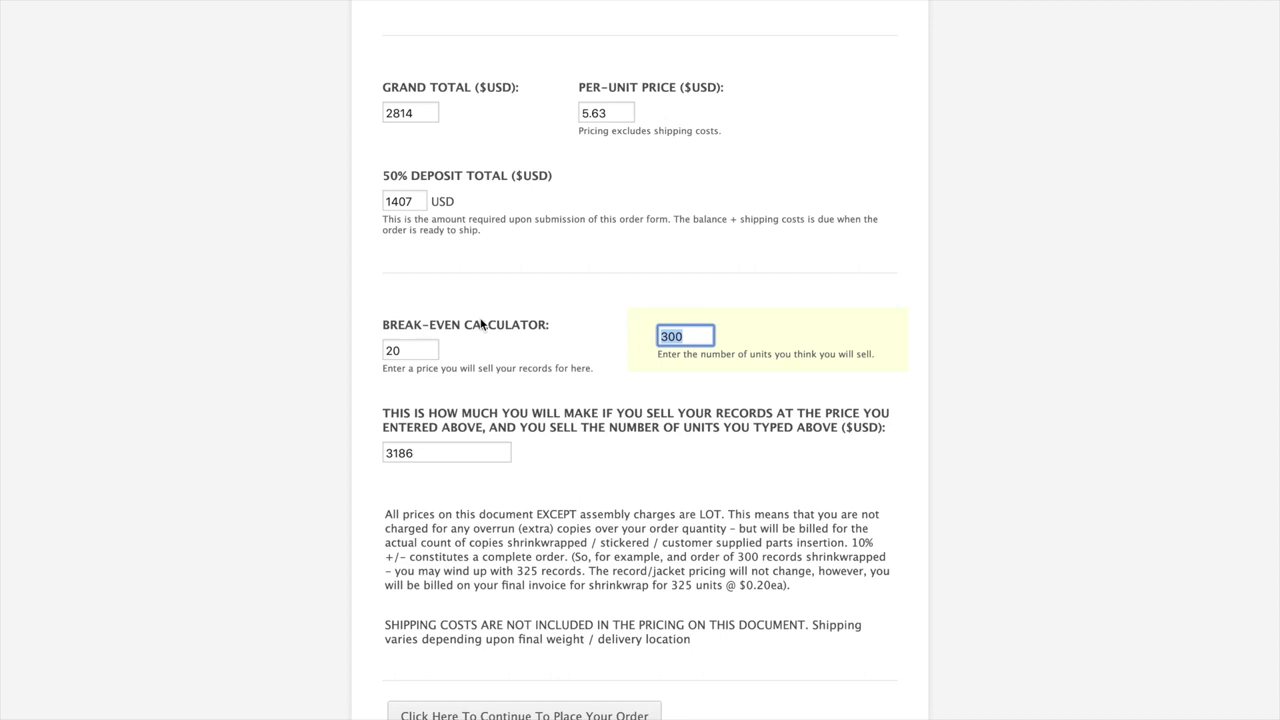
{"action": "type", "text": "500"}
{"action": "left_click", "coordinate": [442, 457]}
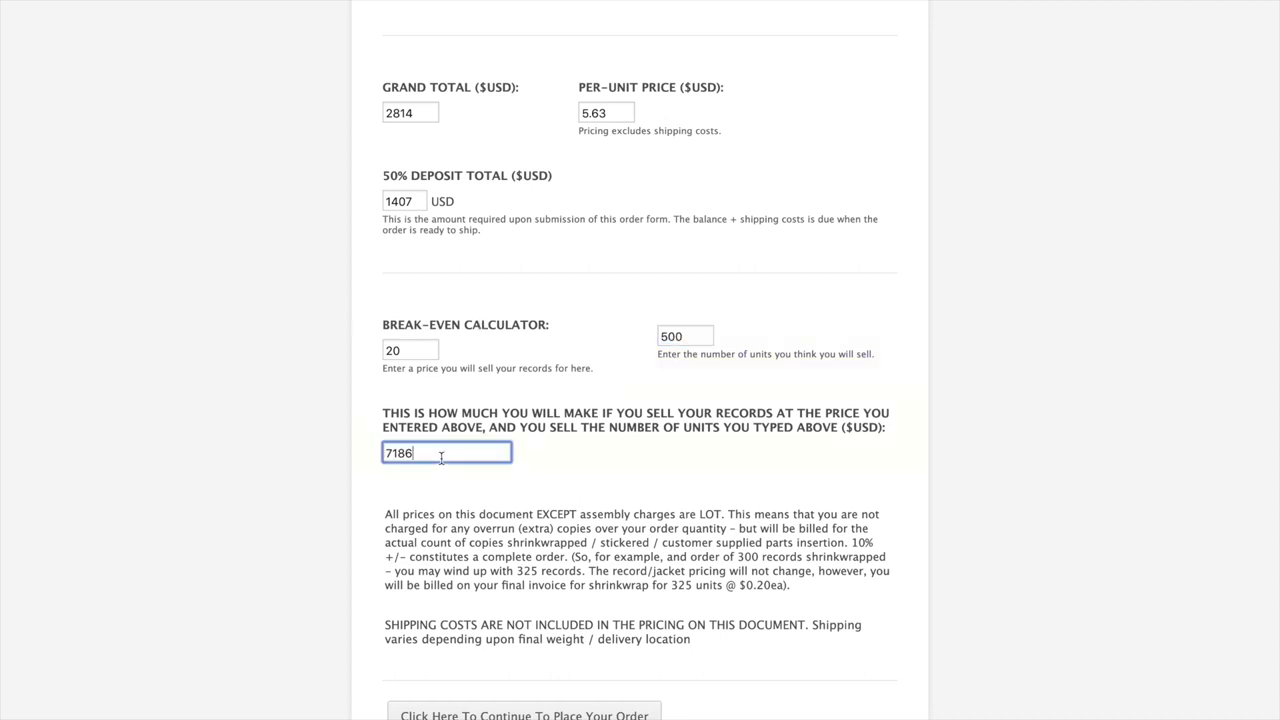
{"action": "left_click", "coordinate": [780, 486]}
Continue to the order placement form.
{"action": "scroll", "coordinate": [820, 470], "scroll_direction": "down", "scroll_amount": 1}
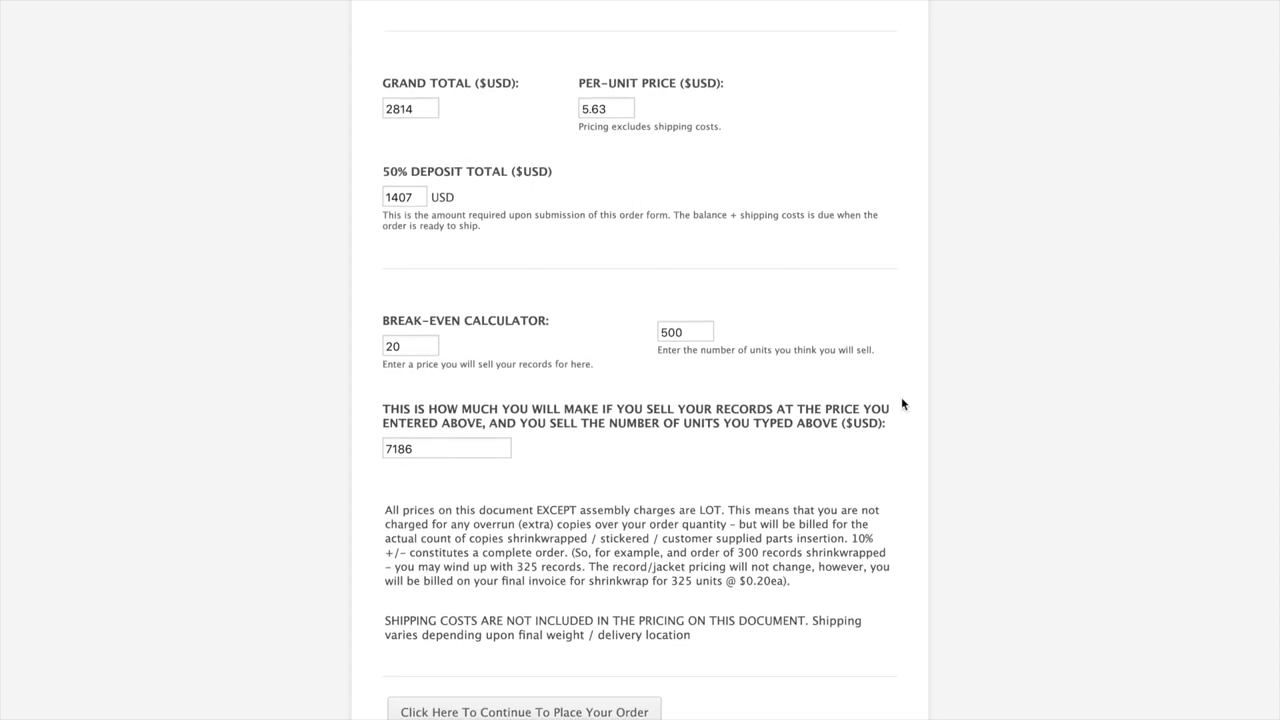
{"action": "scroll", "coordinate": [851, 397], "scroll_direction": "up", "scroll_amount": 1}
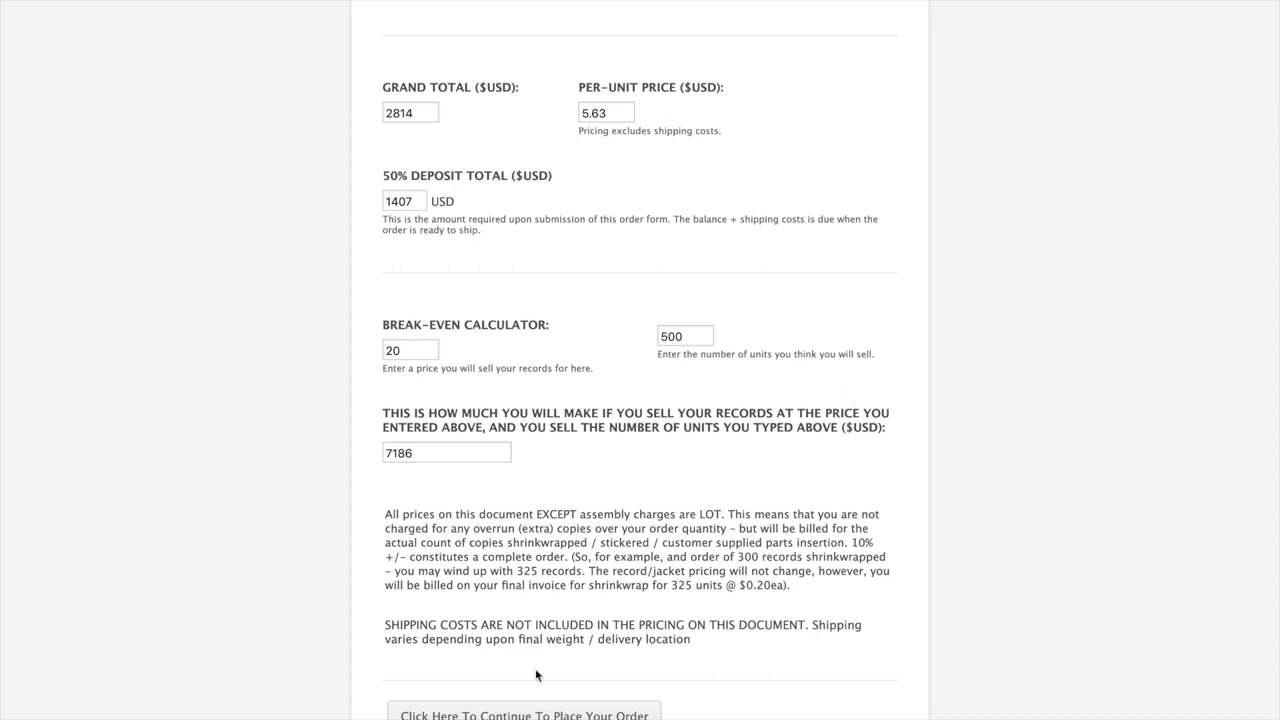
{"action": "left_click", "coordinate": [588, 716]}
Answer No to 'first time making a vinyl record?' and follow the GGR's Turnaround link.
{"action": "scroll", "coordinate": [755, 358], "scroll_direction": "up", "scroll_amount": 3}
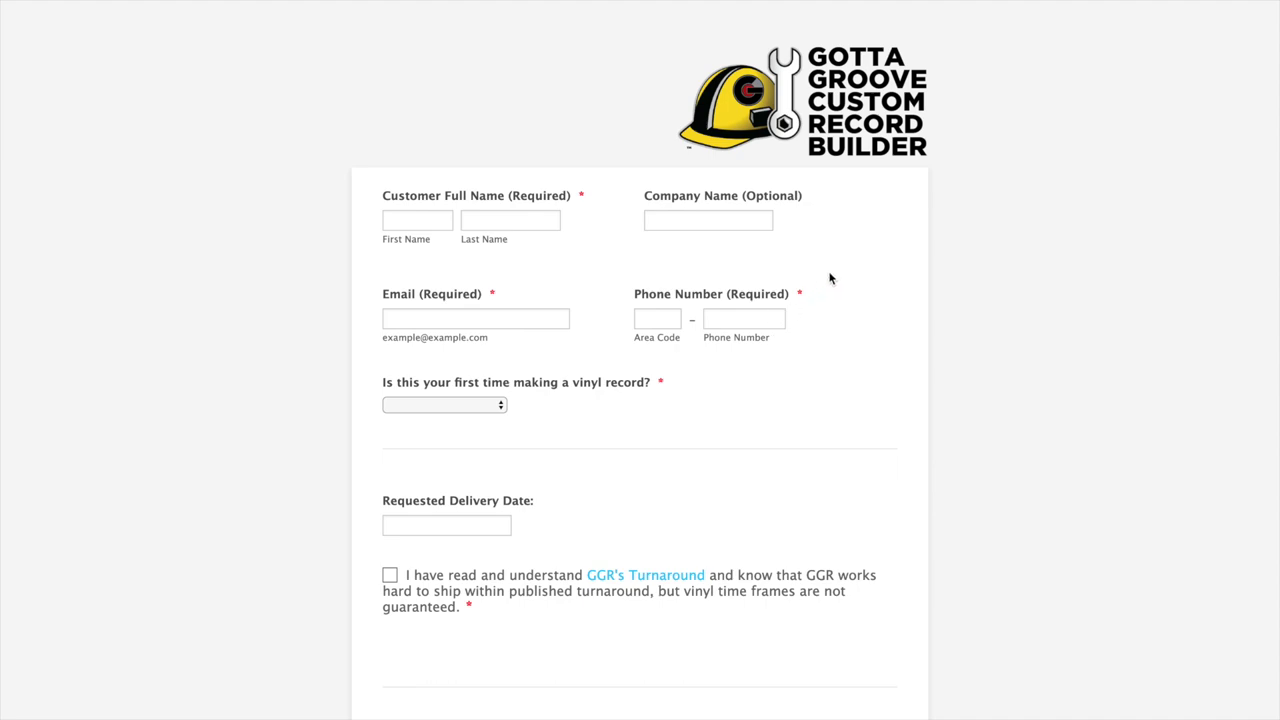
{"action": "scroll", "coordinate": [647, 279], "scroll_direction": "down", "scroll_amount": 7}
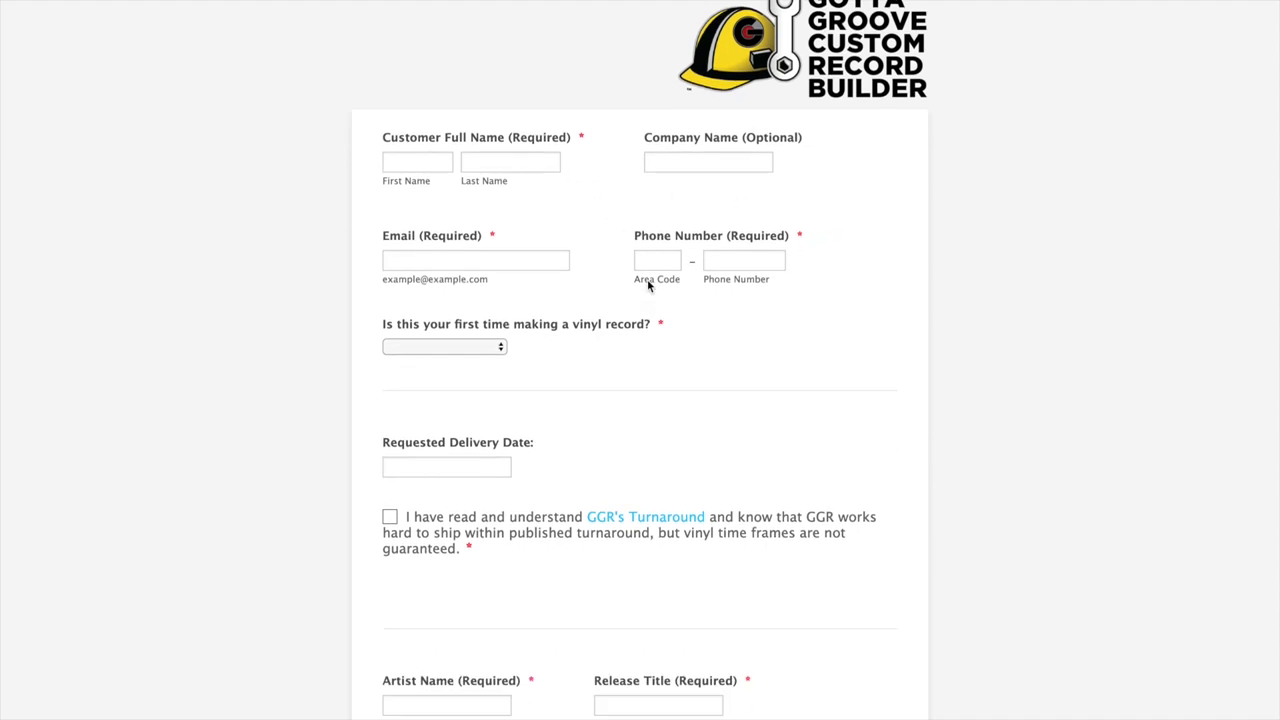
{"action": "scroll", "coordinate": [717, 362], "scroll_direction": "down", "scroll_amount": 9}
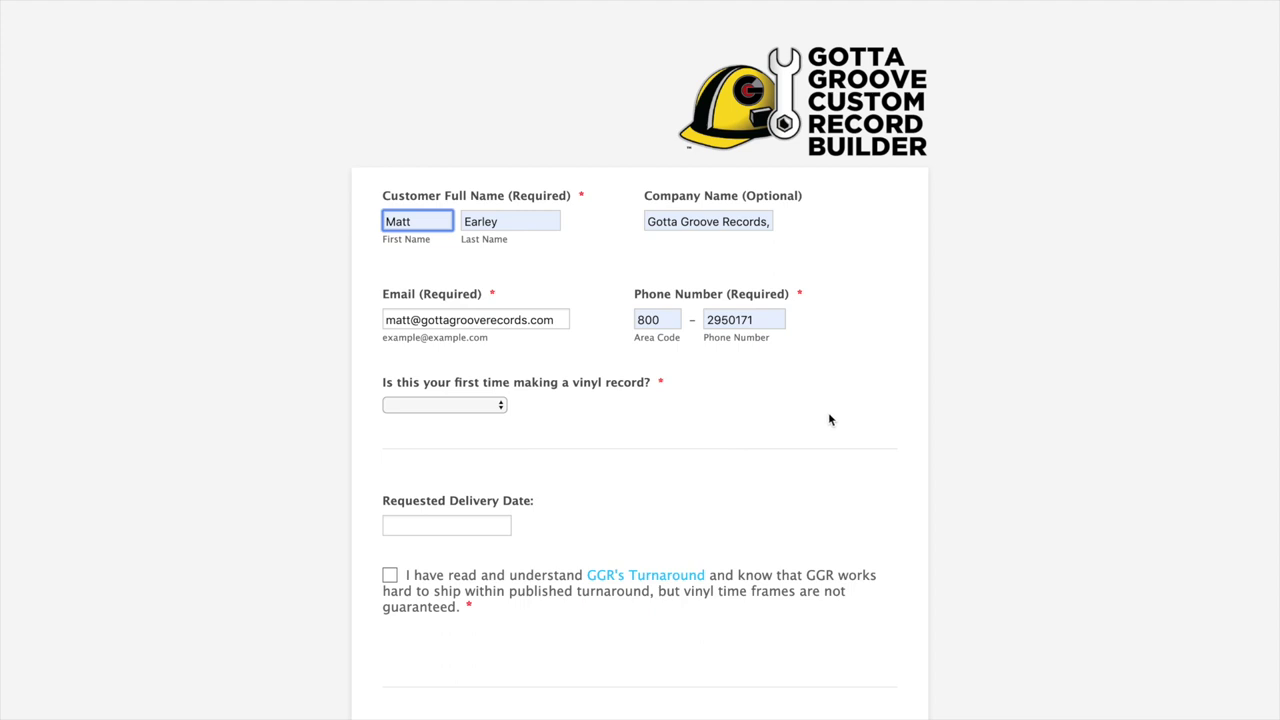
{"action": "scroll", "coordinate": [828, 416], "scroll_direction": "down", "scroll_amount": 2}
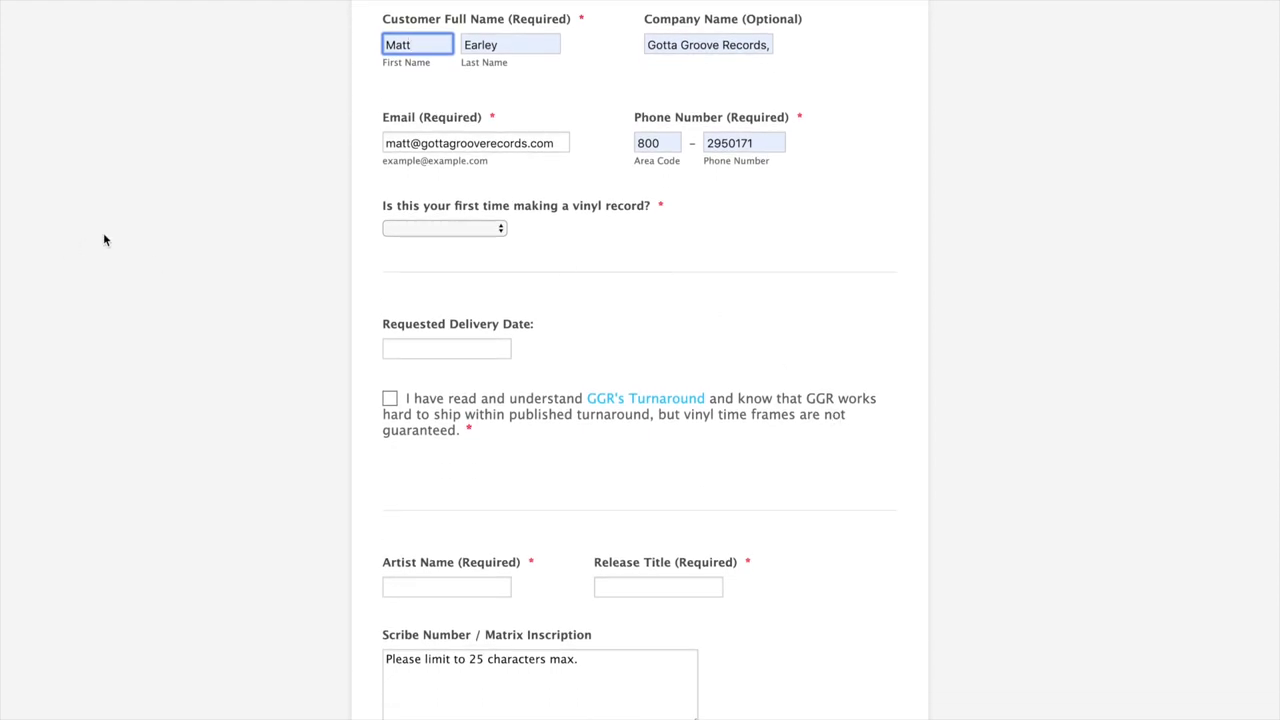
{"action": "left_click", "coordinate": [441, 230]}
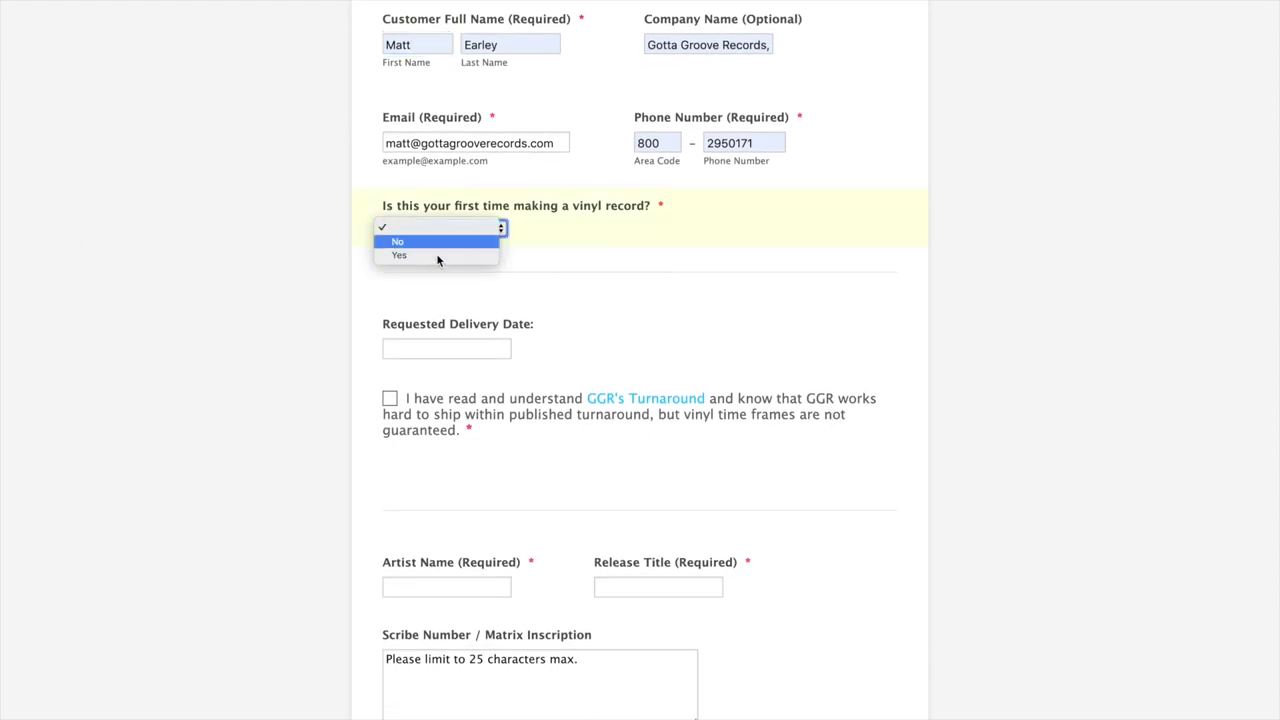
{"action": "left_click", "coordinate": [437, 242]}
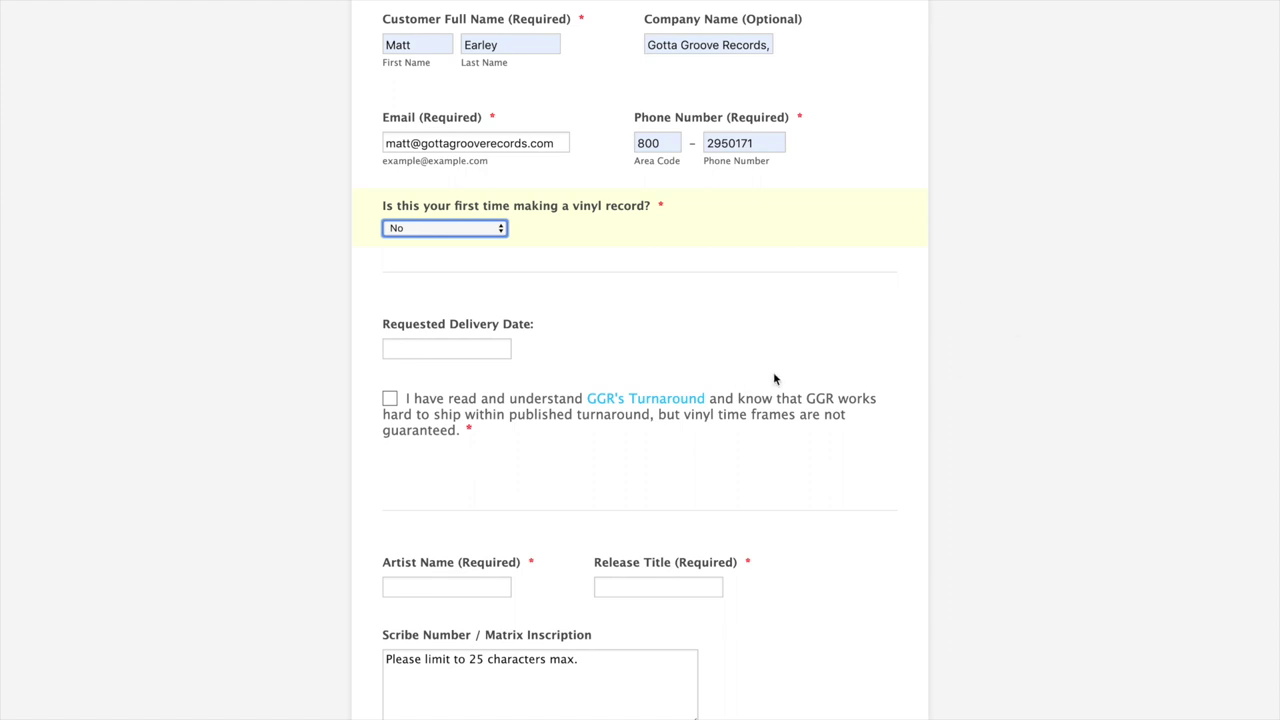
{"action": "scroll", "coordinate": [774, 379], "scroll_direction": "down", "scroll_amount": 3}
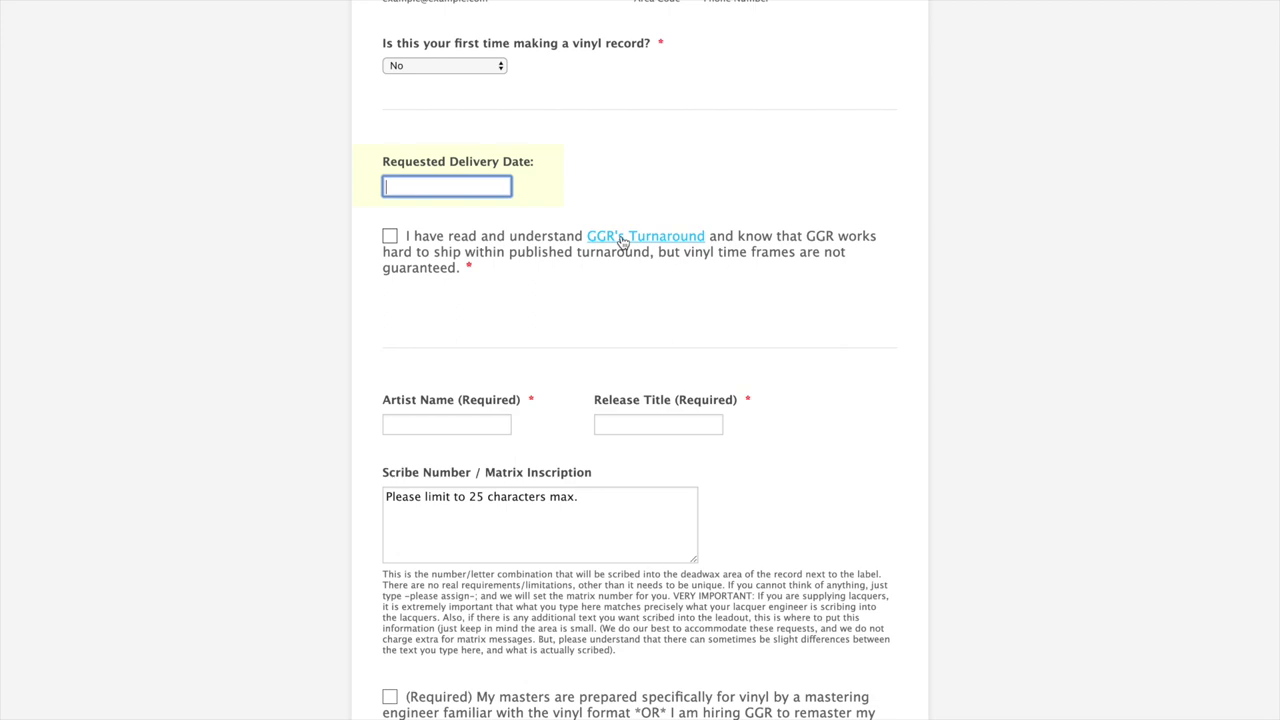
{"action": "left_click", "coordinate": [621, 241]}
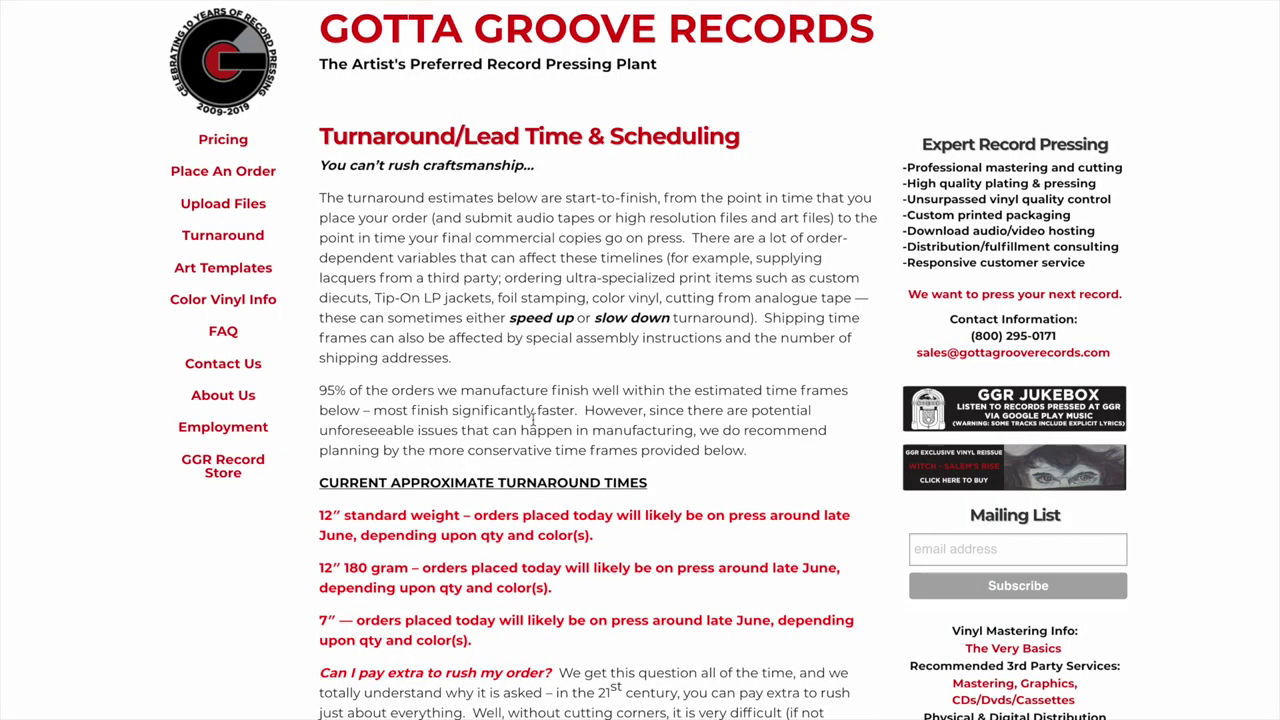
Scroll through the Turnaround page to review the current lead times and scheduling.
{"action": "scroll", "coordinate": [533, 420], "scroll_direction": "down", "scroll_amount": 3}
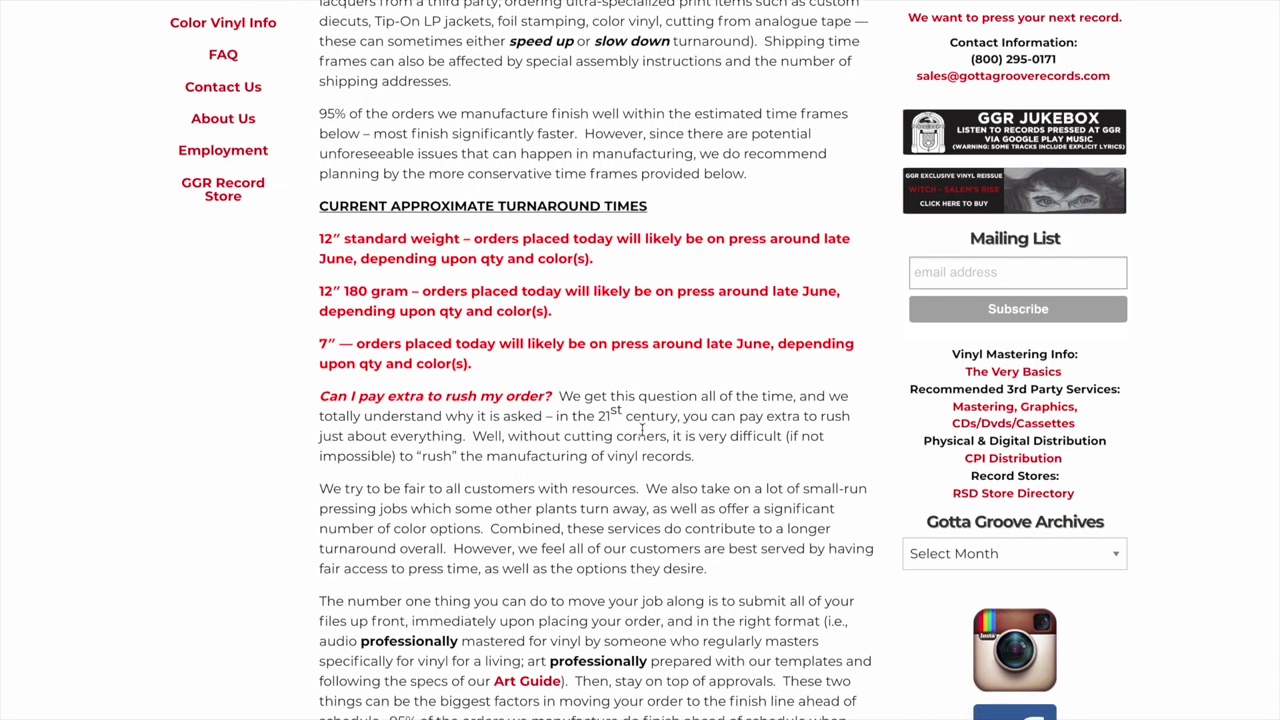
{"action": "scroll", "coordinate": [642, 430], "scroll_direction": "up", "scroll_amount": 2}
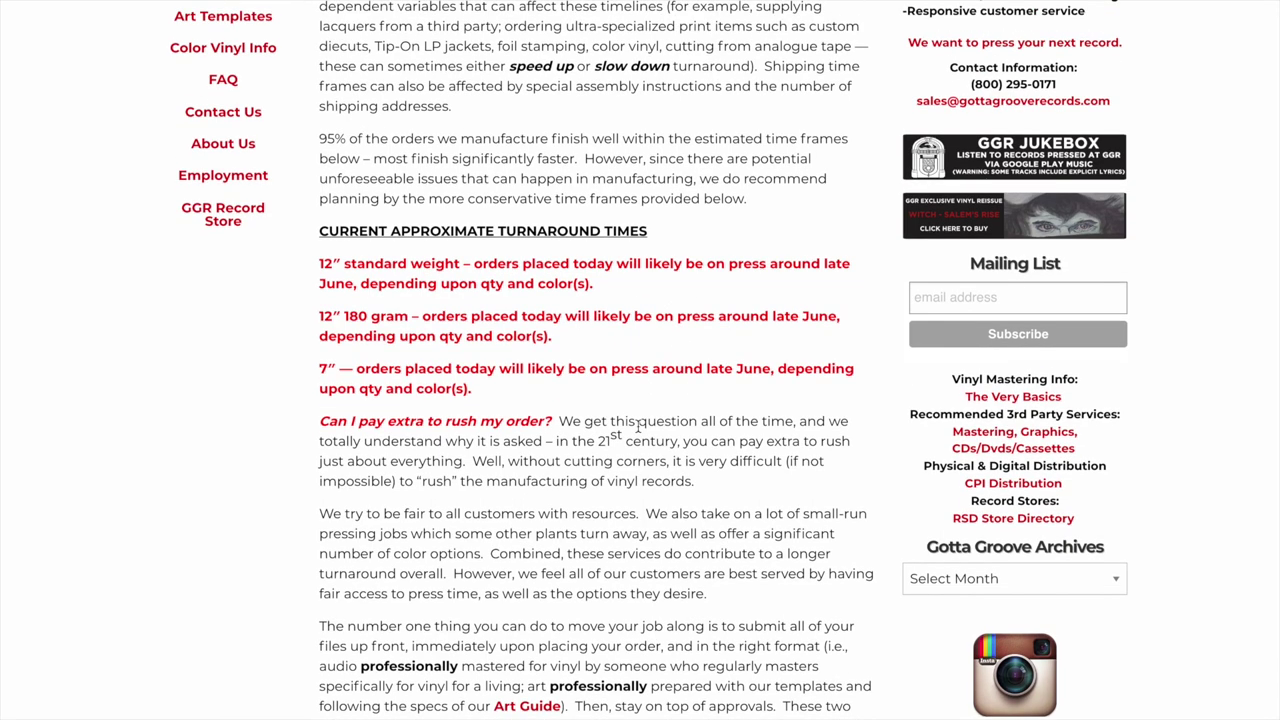
{"action": "scroll", "coordinate": [645, 427], "scroll_direction": "down", "scroll_amount": 1}
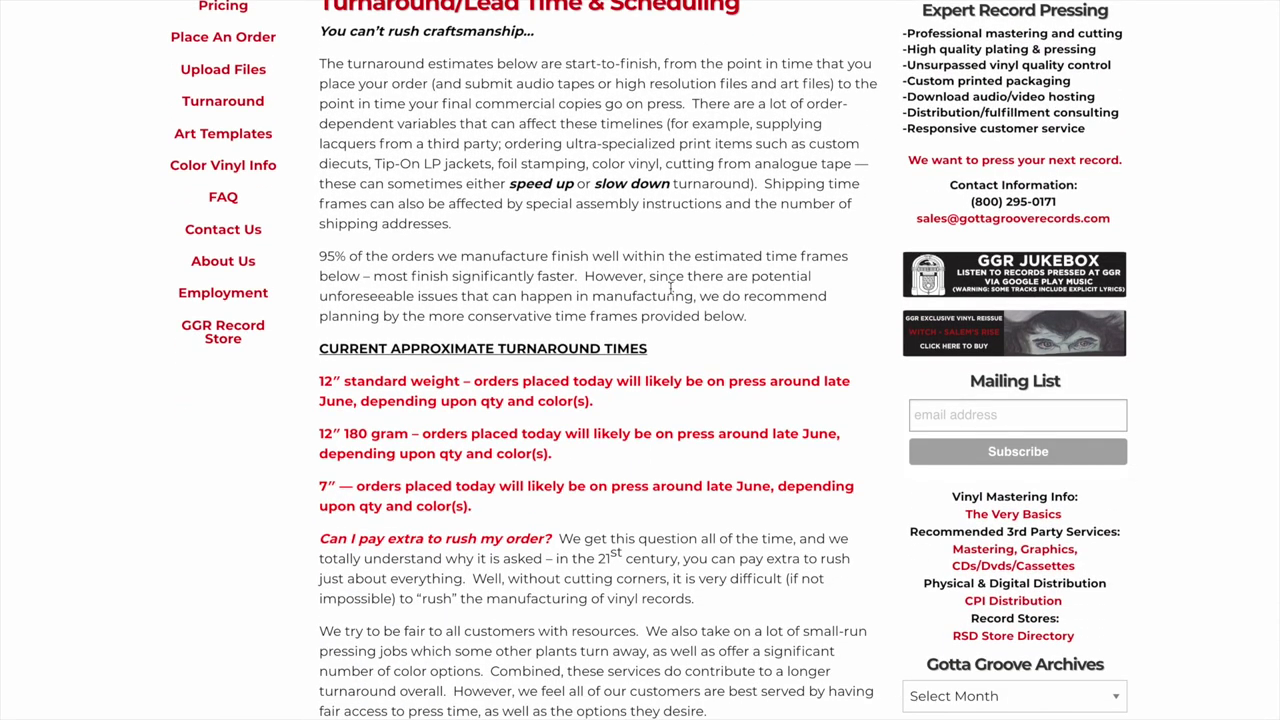
{"action": "scroll", "coordinate": [645, 427], "scroll_direction": "up", "scroll_amount": 2}
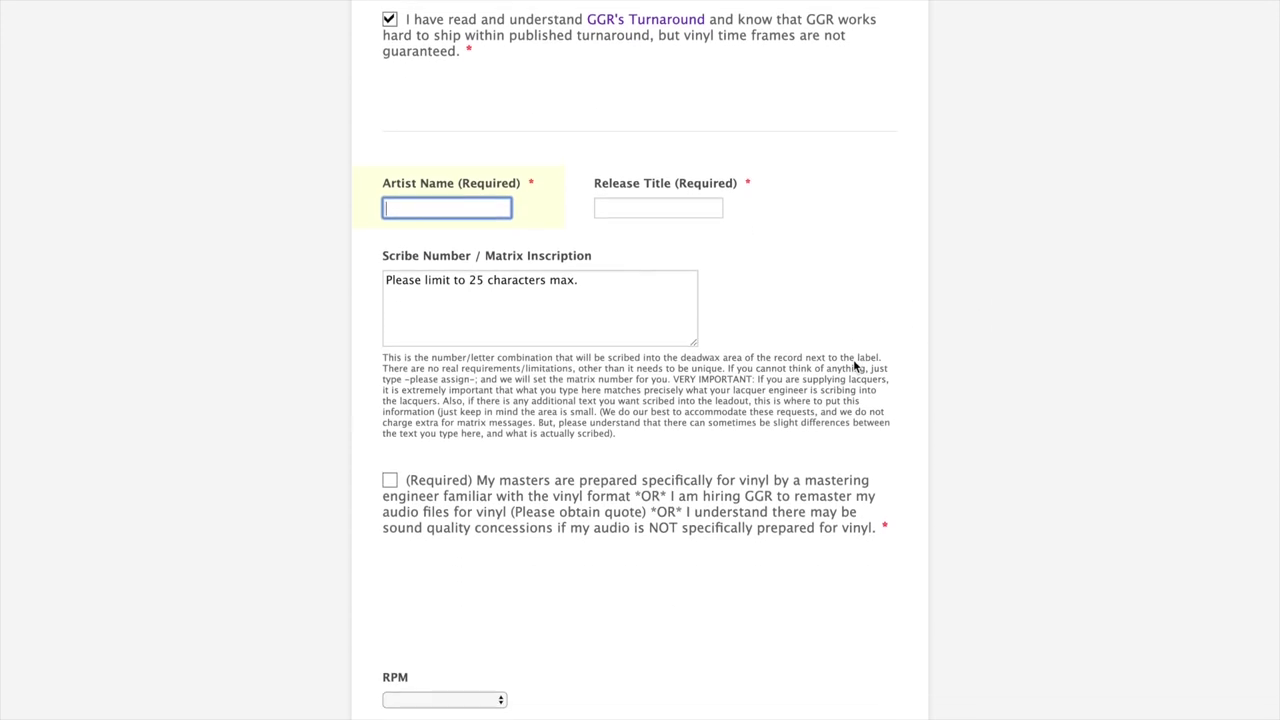
Enter ROCK as the artist name and ROLL as the release title.
{"action": "type", "text": "ROC"}
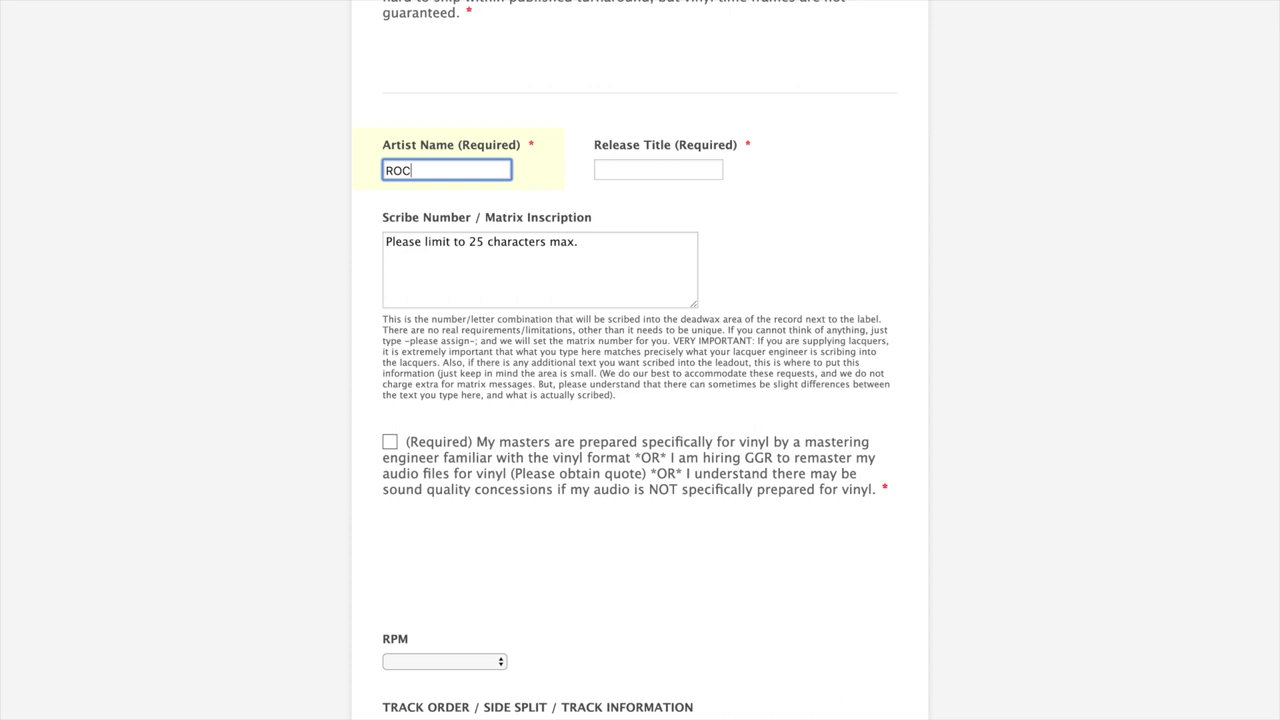
{"action": "type", "text": "K"}
{"action": "key", "text": "Tab"}
{"action": "type", "text": "ROLL"}
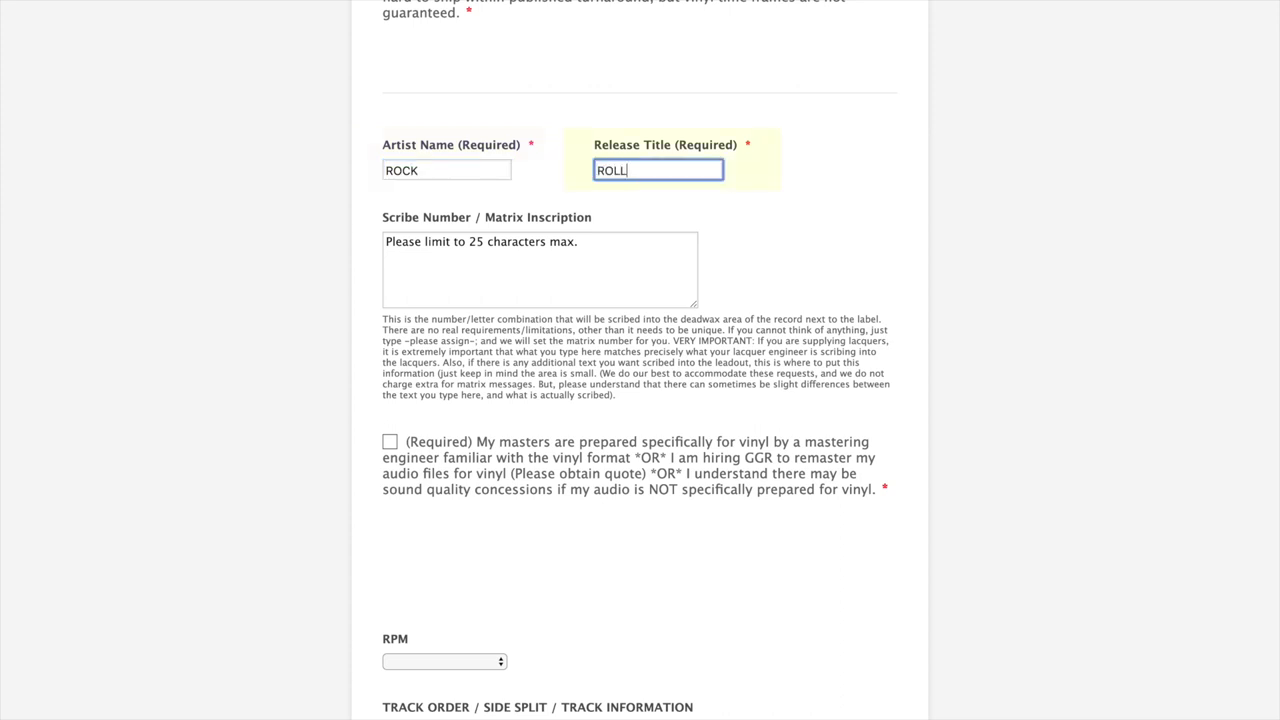
{"action": "key", "text": "Tab"}
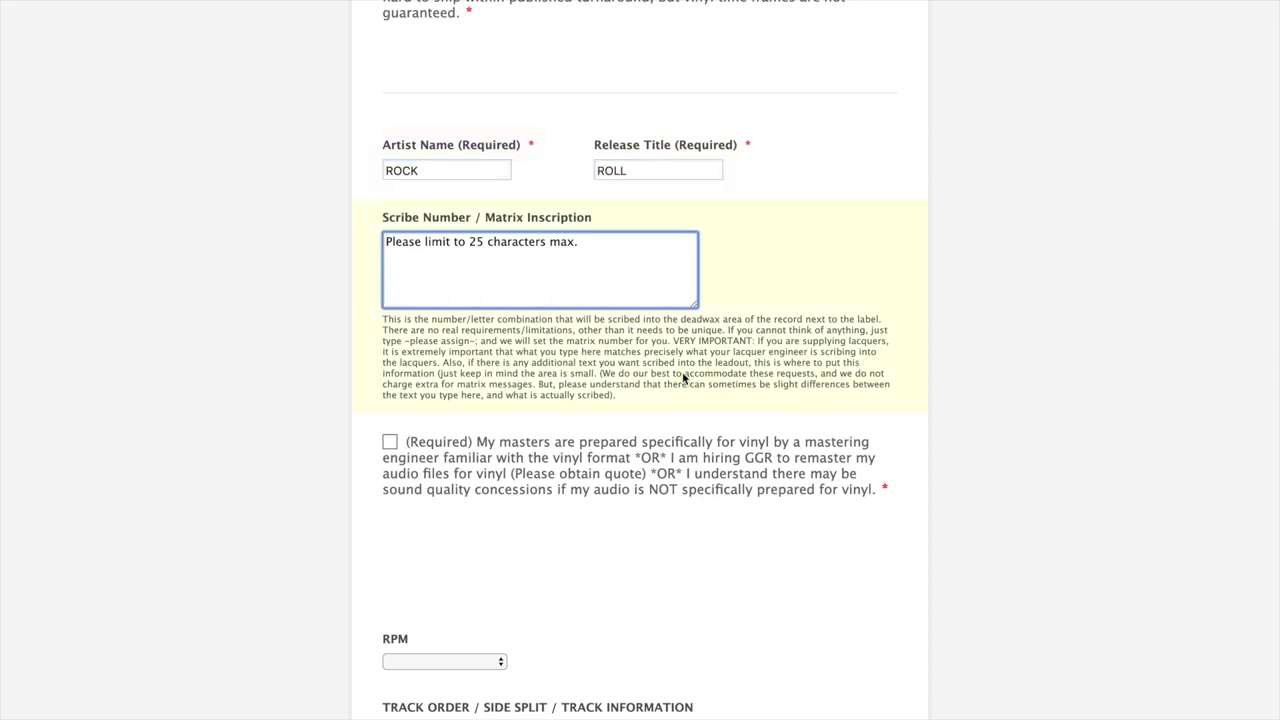
Select the Scribe Number placeholder text, then tick the masters-prepared-for-vinyl confirmation.
{"action": "scroll", "coordinate": [674, 368], "scroll_direction": "down", "scroll_amount": 5}
{"action": "scroll", "coordinate": [720, 343], "scroll_direction": "up", "scroll_amount": 4}
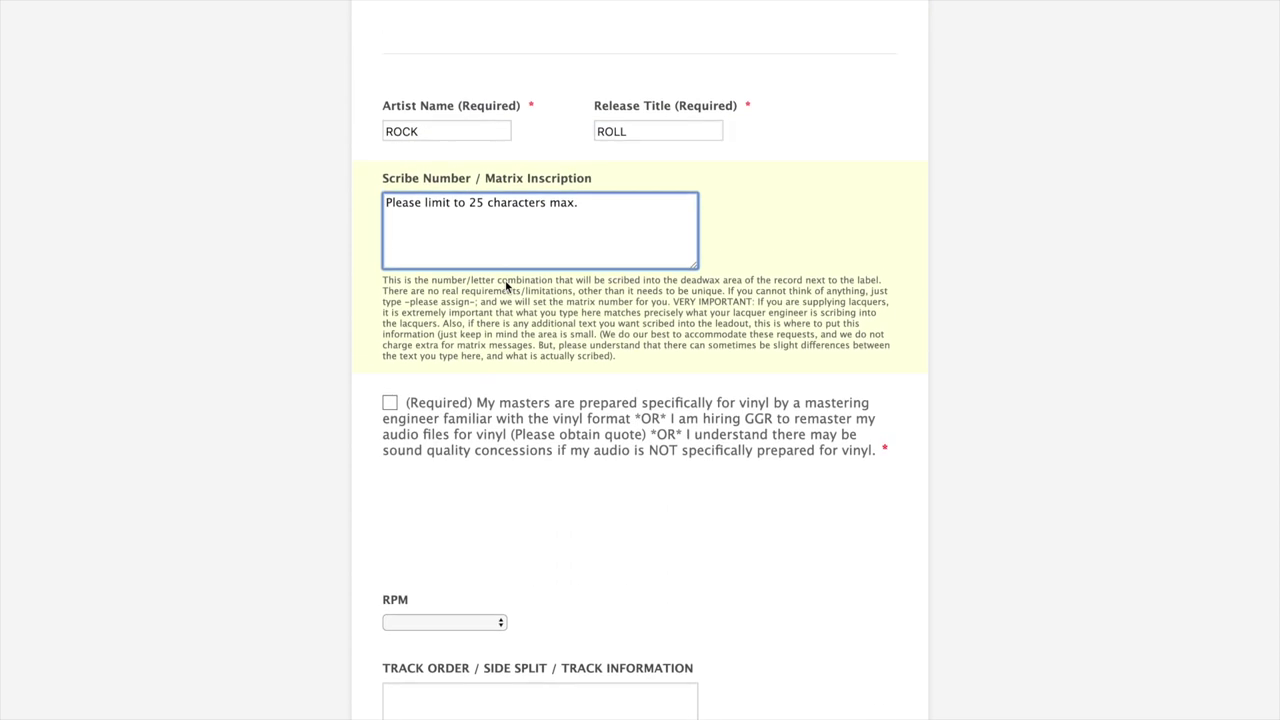
{"action": "left_click", "coordinate": [578, 230]}
{"action": "left_click_drag", "start_coordinate": [594, 220], "coordinate": [380, 197]}
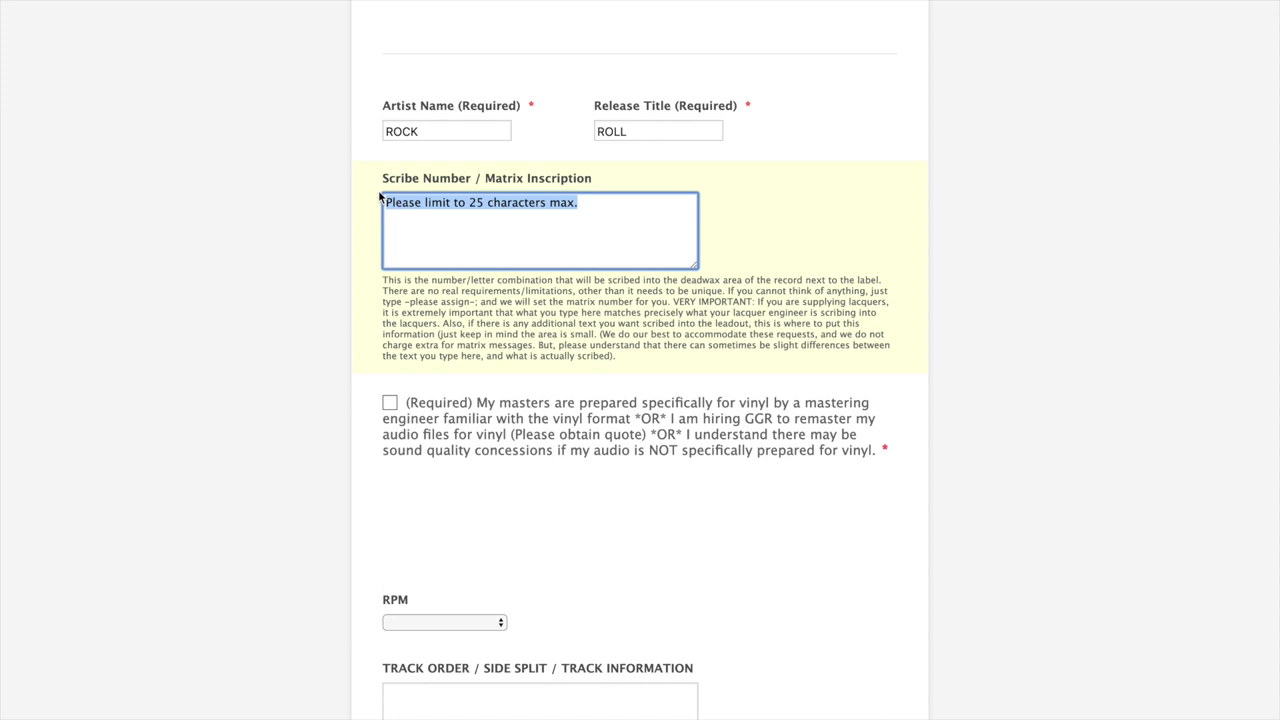
{"action": "left_click", "coordinate": [591, 220]}
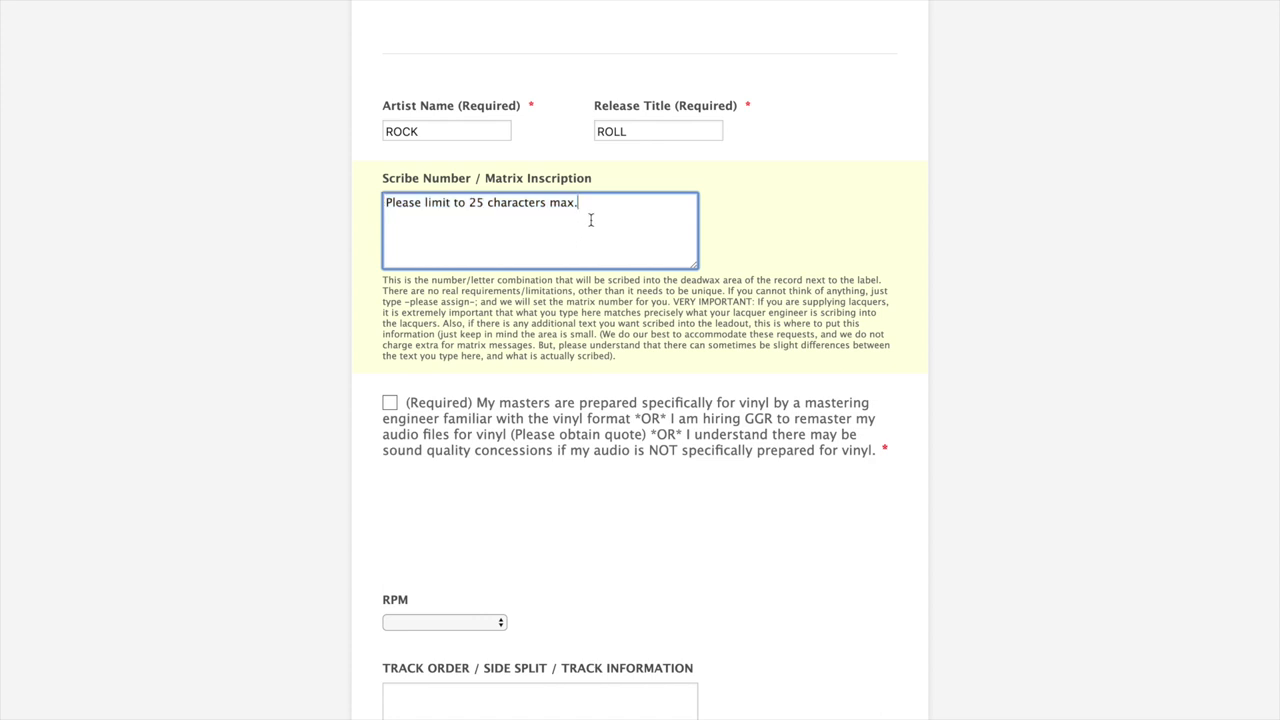
{"action": "left_click_drag", "start_coordinate": [608, 214], "coordinate": [371, 203]}
{"action": "left_click", "coordinate": [551, 238]}
{"action": "left_click_drag", "start_coordinate": [586, 229], "coordinate": [330, 207]}
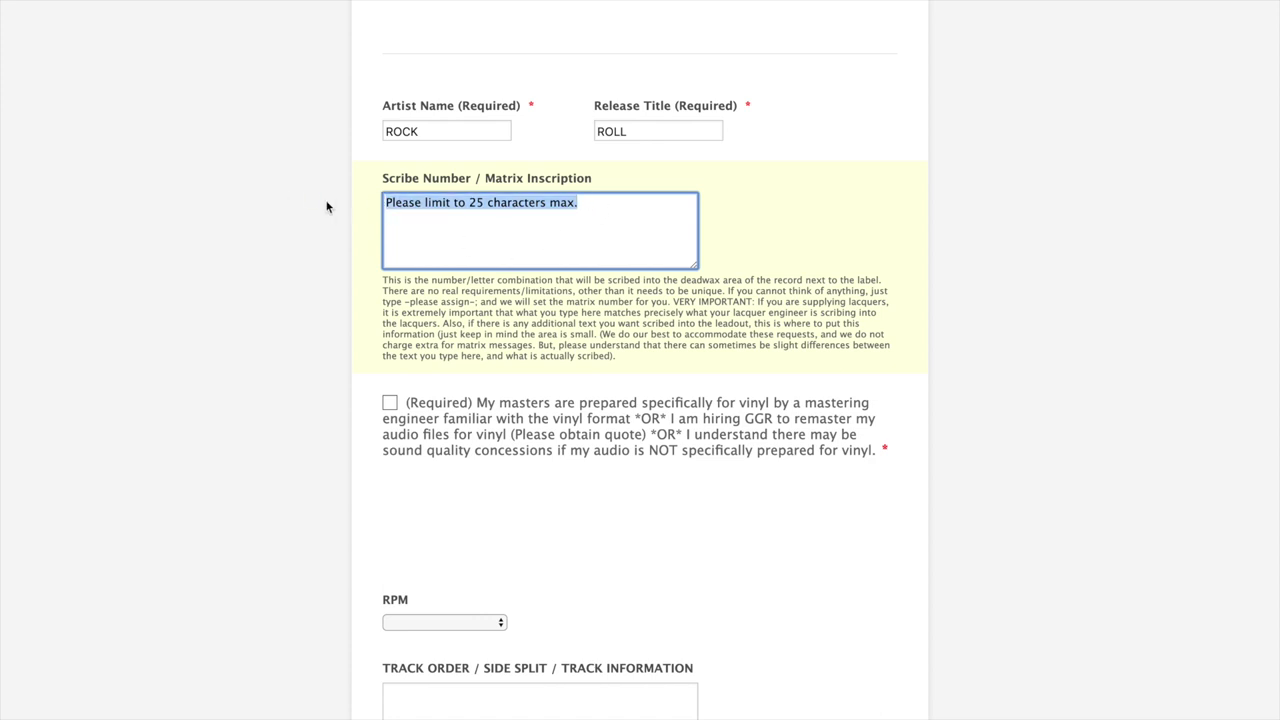
{"action": "left_click", "coordinate": [582, 241]}
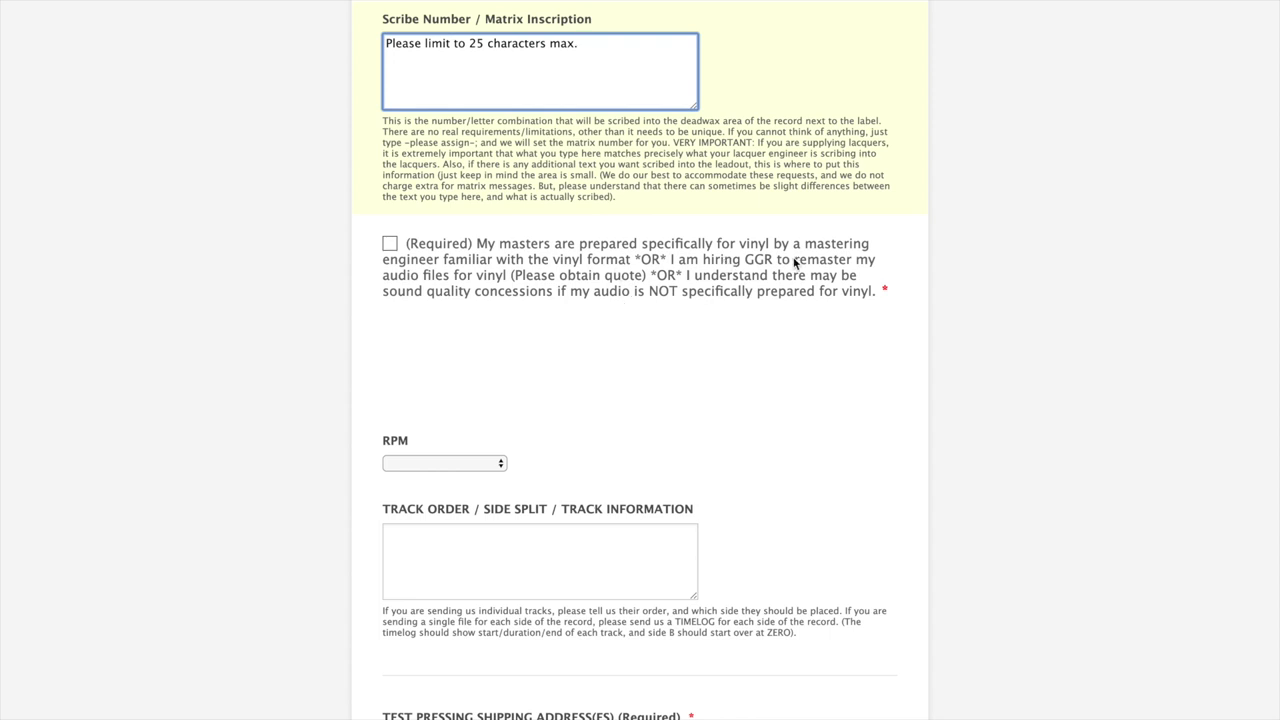
{"action": "left_click", "coordinate": [393, 252]}
Keep the masters confirmation ticked, set the record speed to 33 RPM, and click into Track Order.
{"action": "left_click", "coordinate": [389, 246]}
{"action": "left_click", "coordinate": [389, 246]}
{"action": "scroll", "coordinate": [518, 300], "scroll_direction": "down", "scroll_amount": 5}
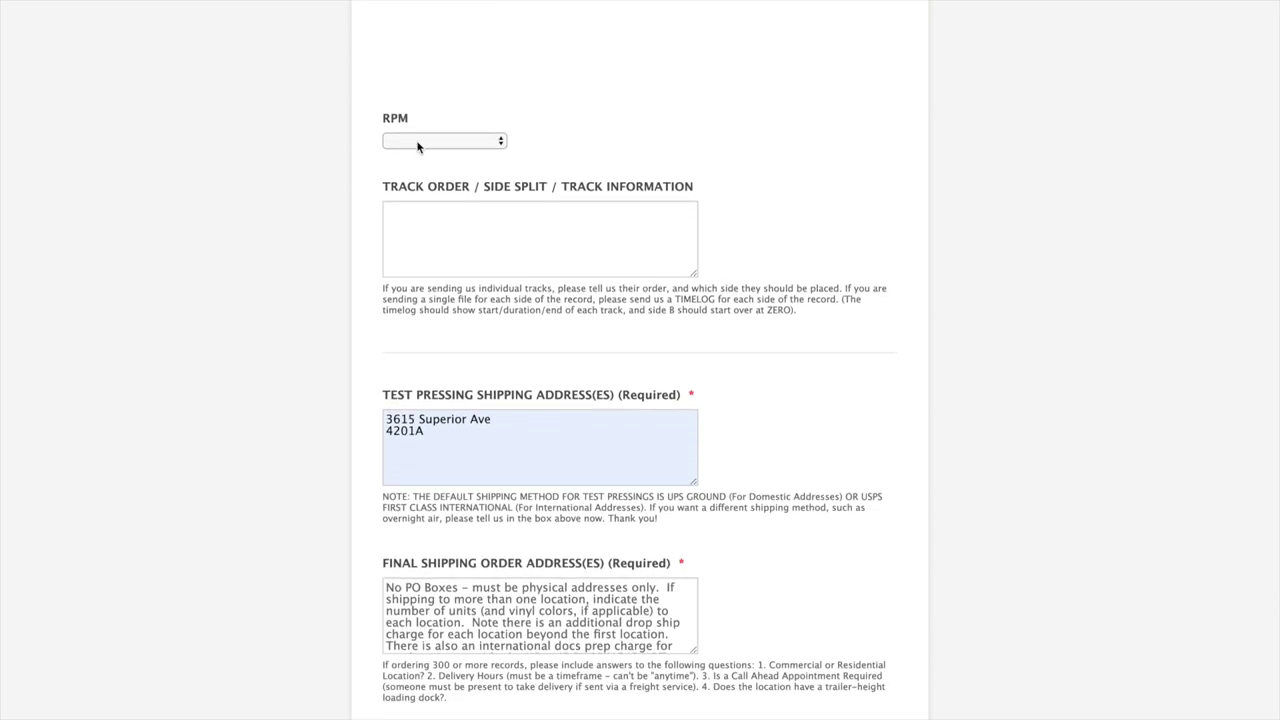
{"action": "left_click", "coordinate": [463, 139]}
{"action": "left_click", "coordinate": [421, 160]}
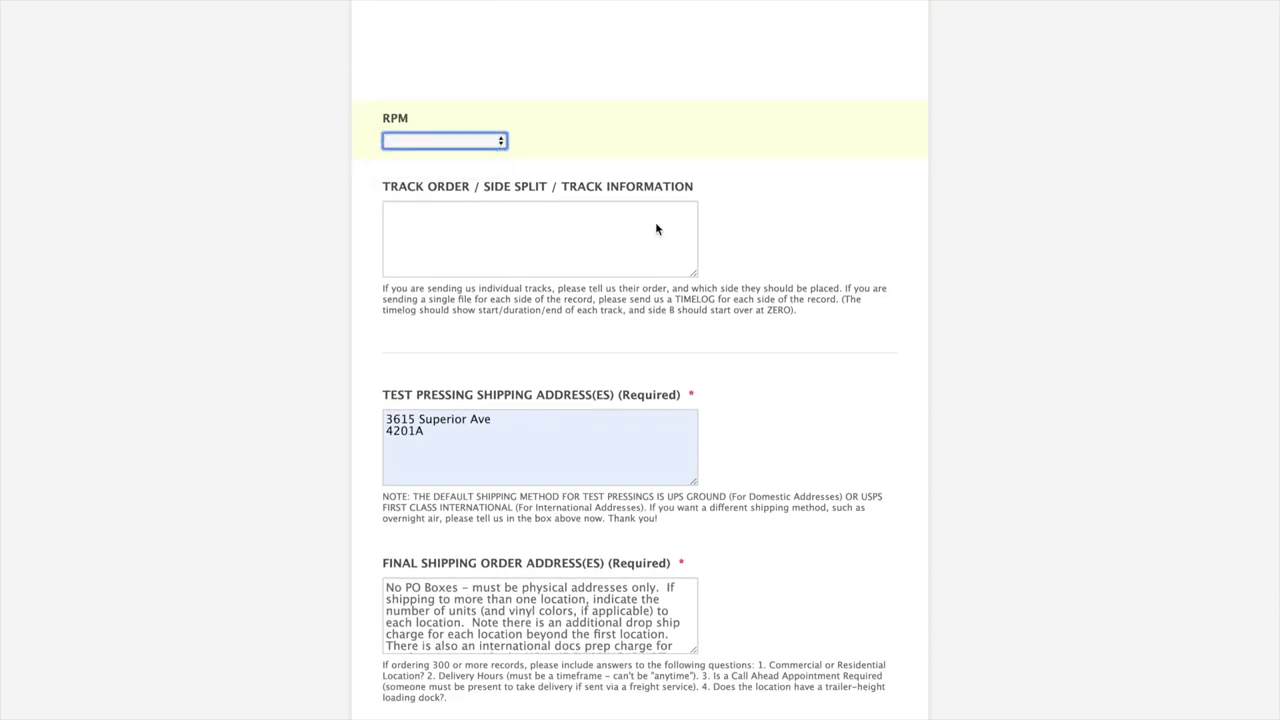
{"action": "scroll", "coordinate": [800, 230], "scroll_direction": "down", "scroll_amount": 3}
{"action": "left_click", "coordinate": [558, 112]}
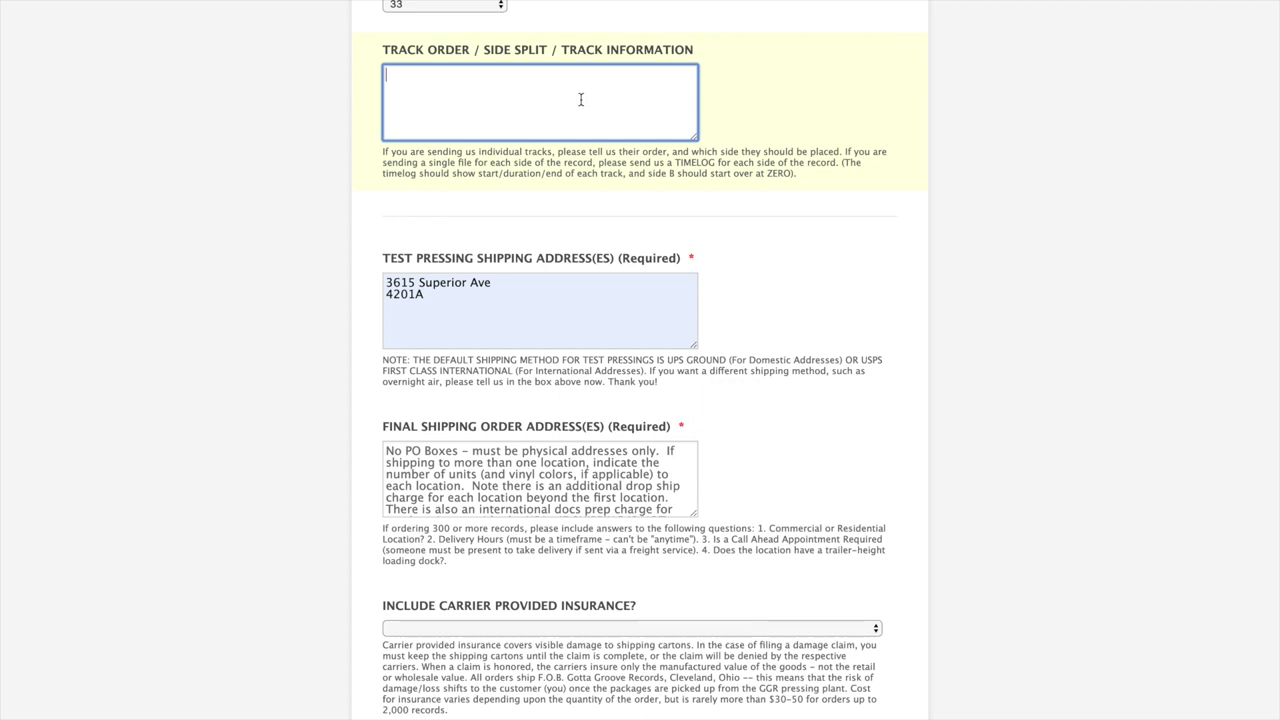
Replace the test pressing address with TBD and enter TBD as the final shipping address.
{"action": "scroll", "coordinate": [777, 227], "scroll_direction": "down", "scroll_amount": 5}
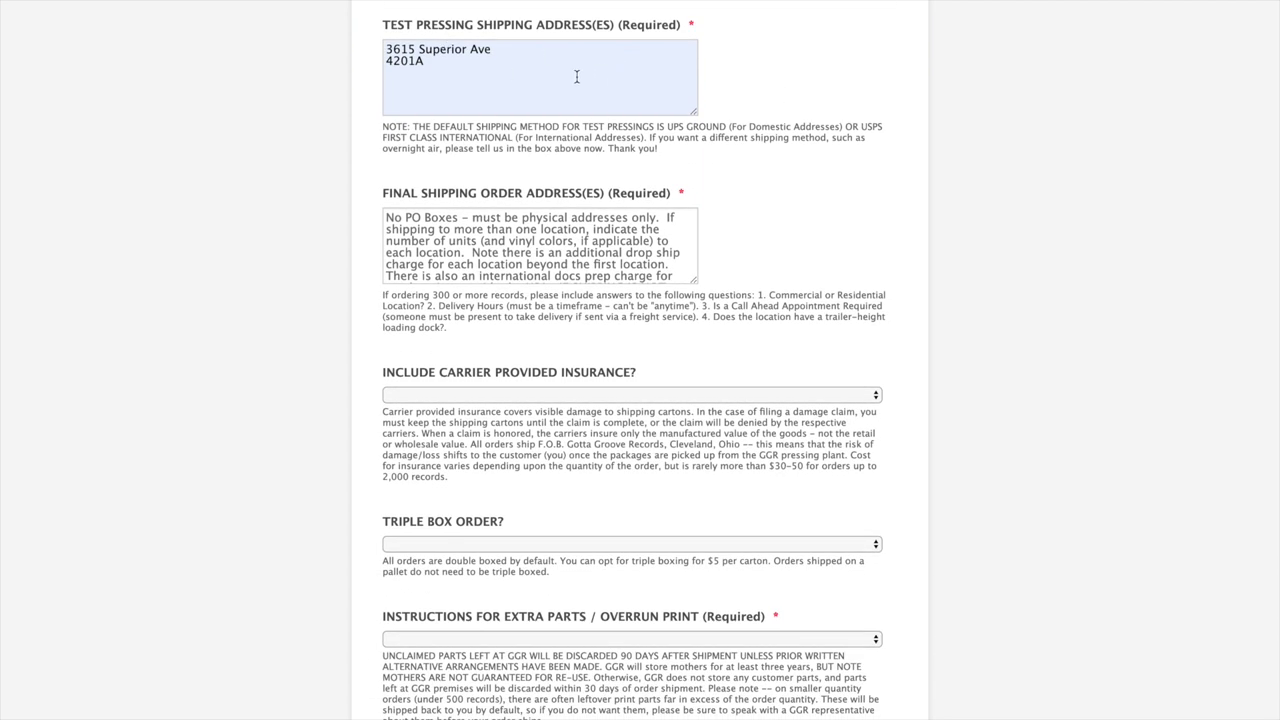
{"action": "left_click_drag", "start_coordinate": [605, 75], "coordinate": [295, 56]}
{"action": "type", "text": "TBD"}
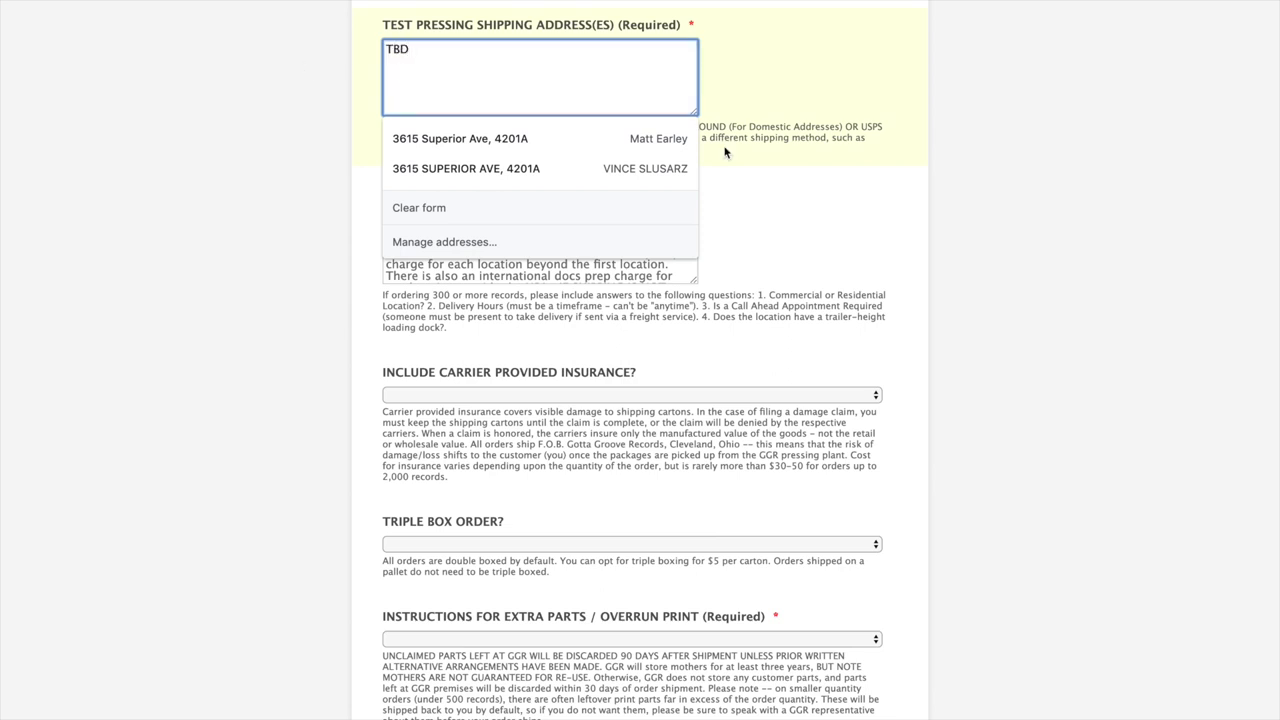
{"action": "left_click", "coordinate": [888, 238]}
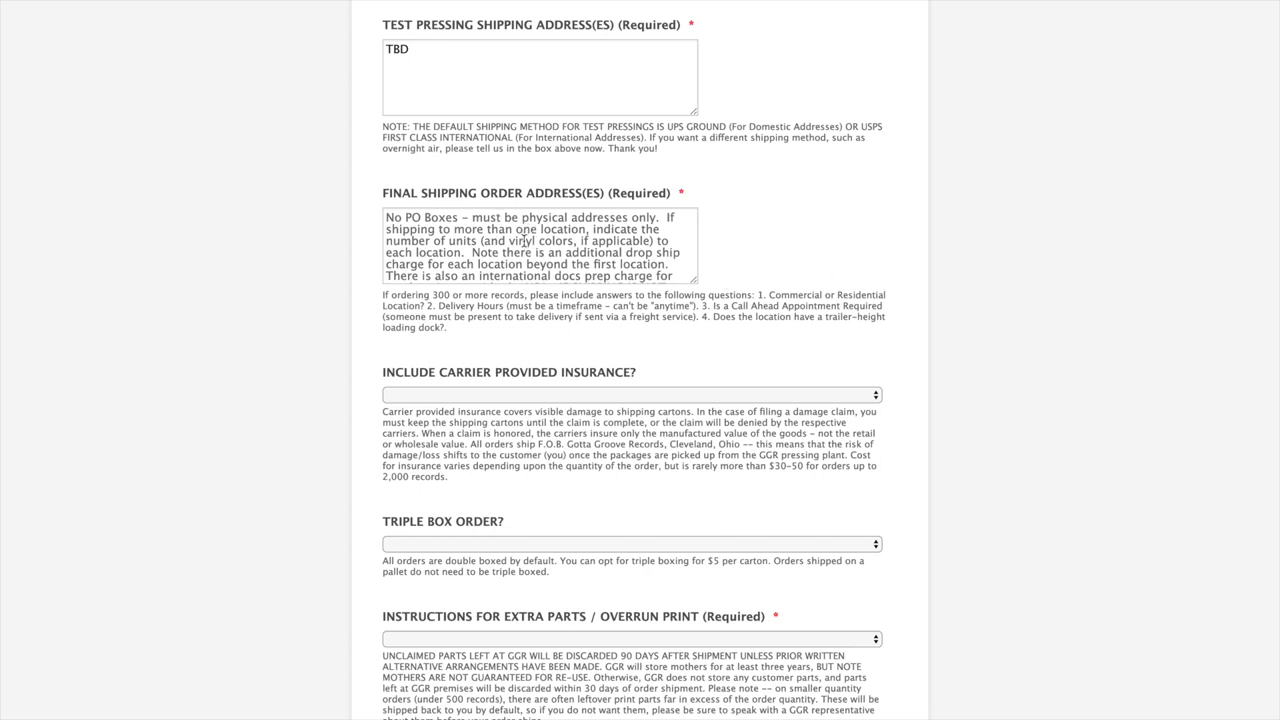
{"action": "scroll", "coordinate": [772, 313], "scroll_direction": "down", "scroll_amount": 3}
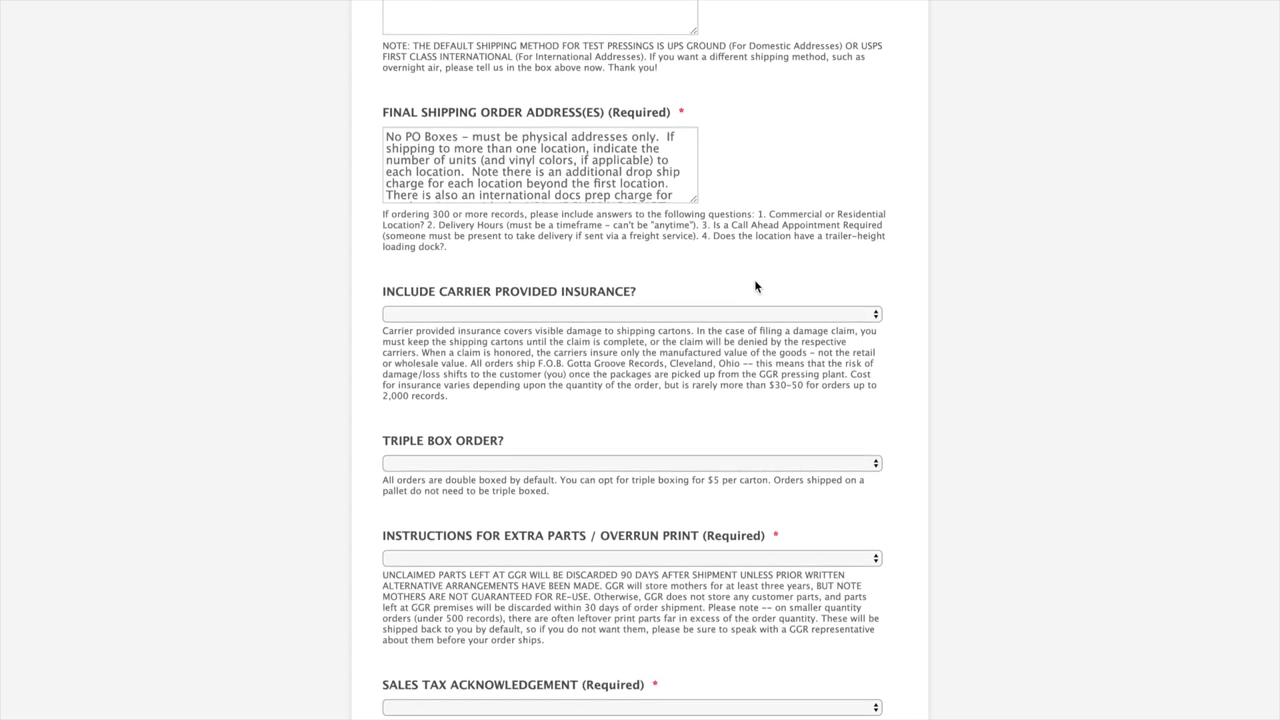
{"action": "left_click", "coordinate": [591, 106]}
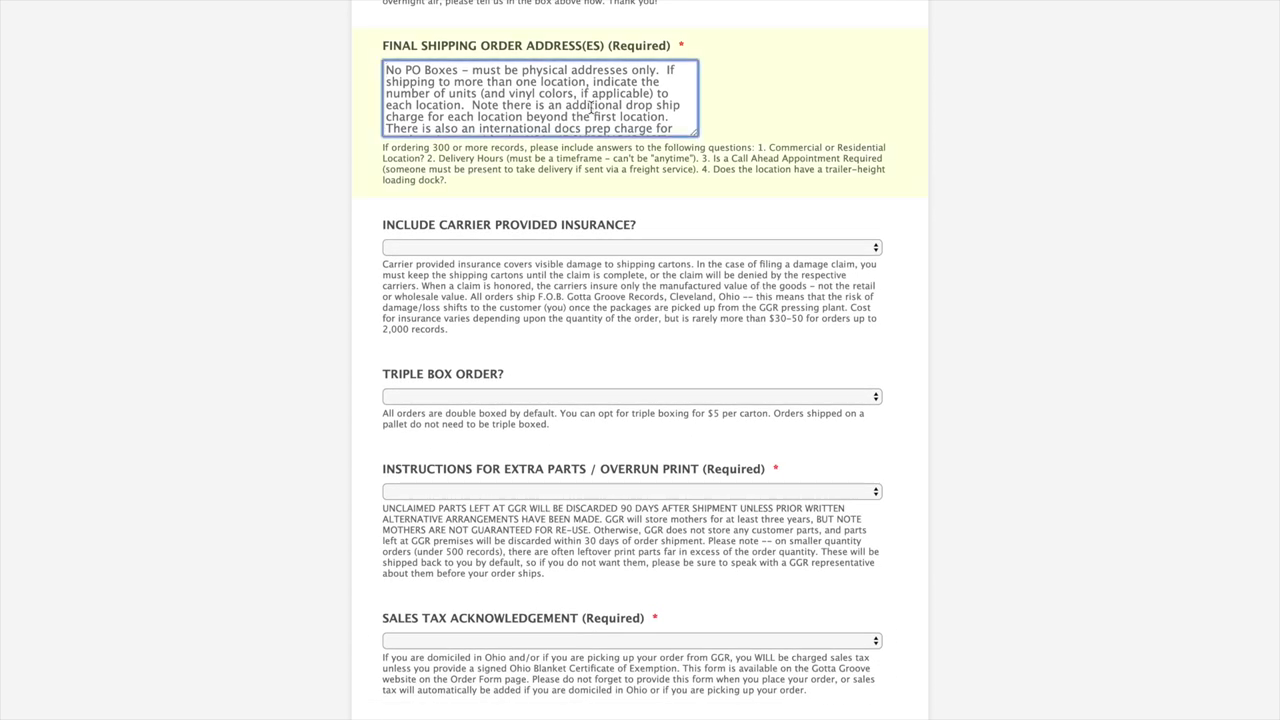
{"action": "type", "text": "TBD"}
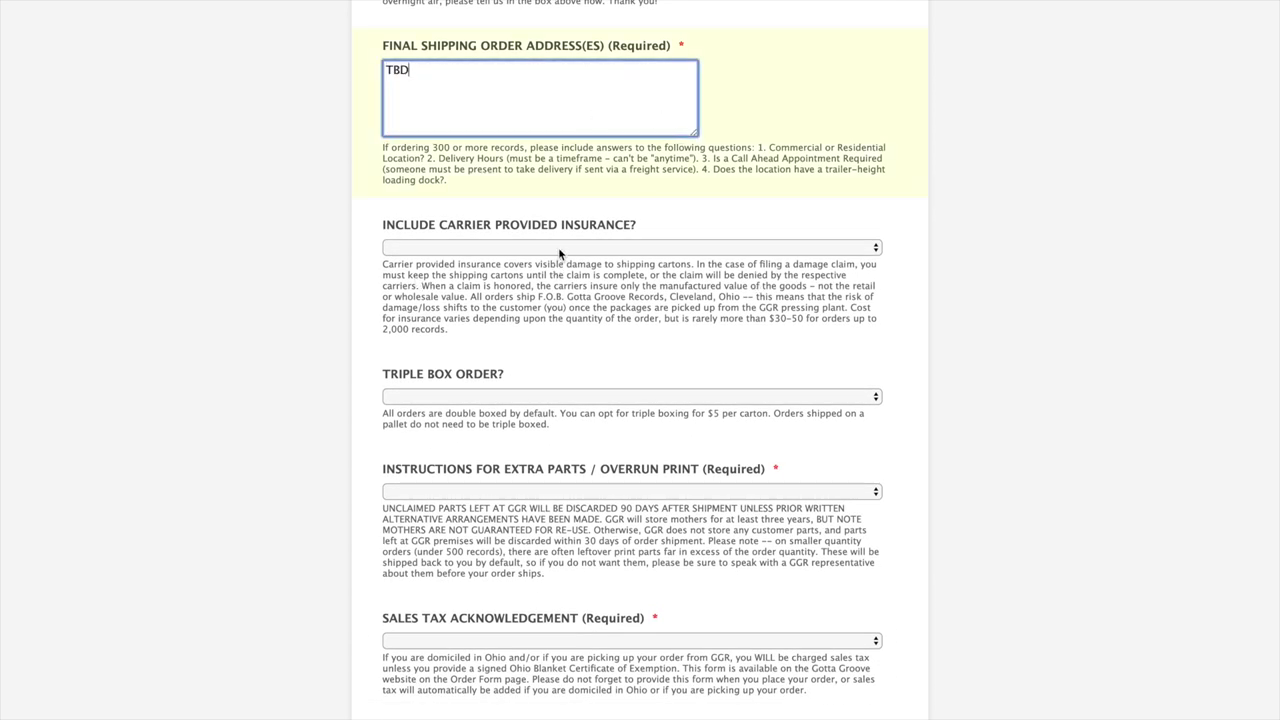
Set Include Carrier Provided Insurance to YES.
{"action": "left_click", "coordinate": [555, 250]}
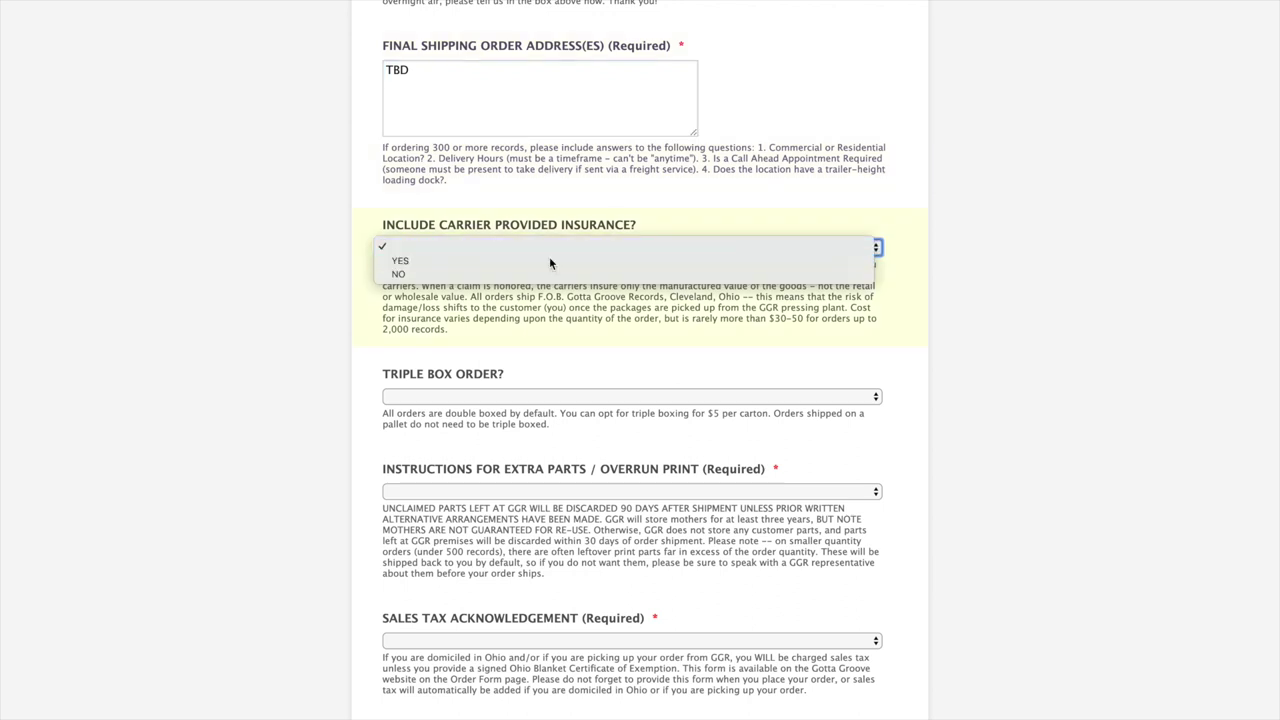
{"action": "left_click", "coordinate": [549, 260]}
{"action": "scroll", "coordinate": [700, 286], "scroll_direction": "down", "scroll_amount": 5}
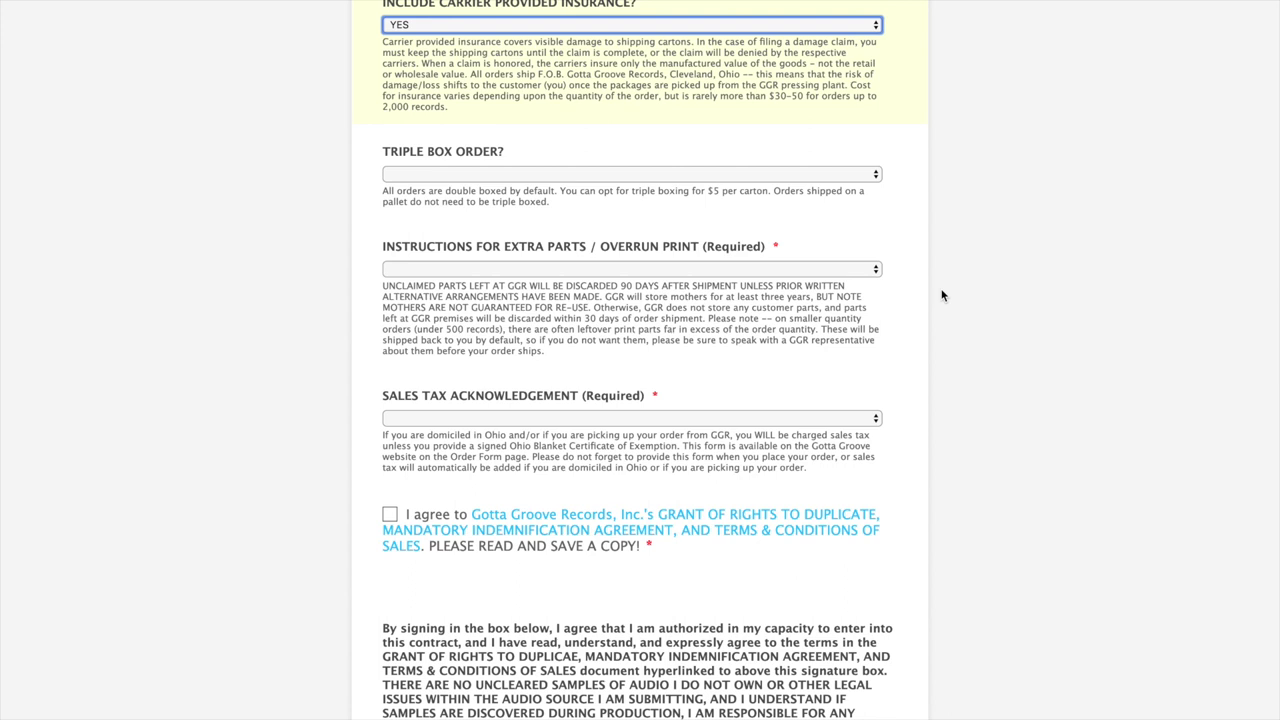
{"action": "scroll", "coordinate": [941, 295], "scroll_direction": "up", "scroll_amount": 1}
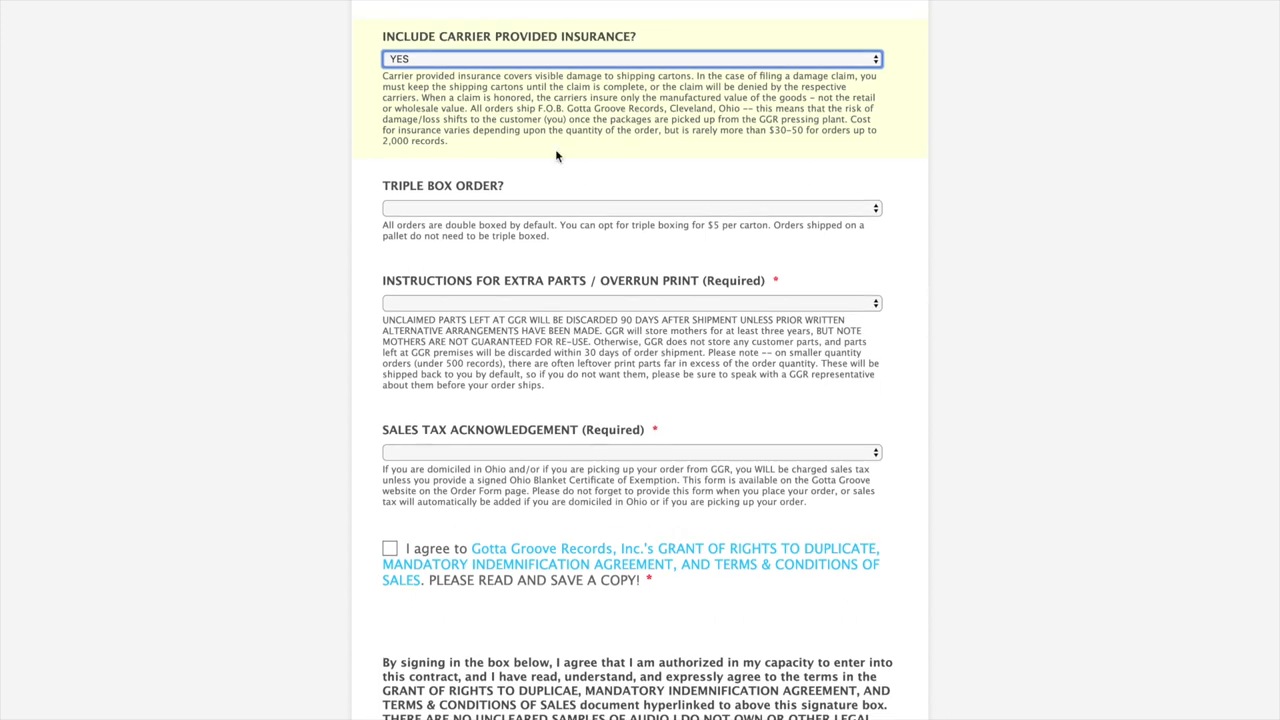
{"action": "left_click", "coordinate": [459, 62]}
{"action": "left_click", "coordinate": [458, 62]}
{"action": "left_click", "coordinate": [411, 207]}
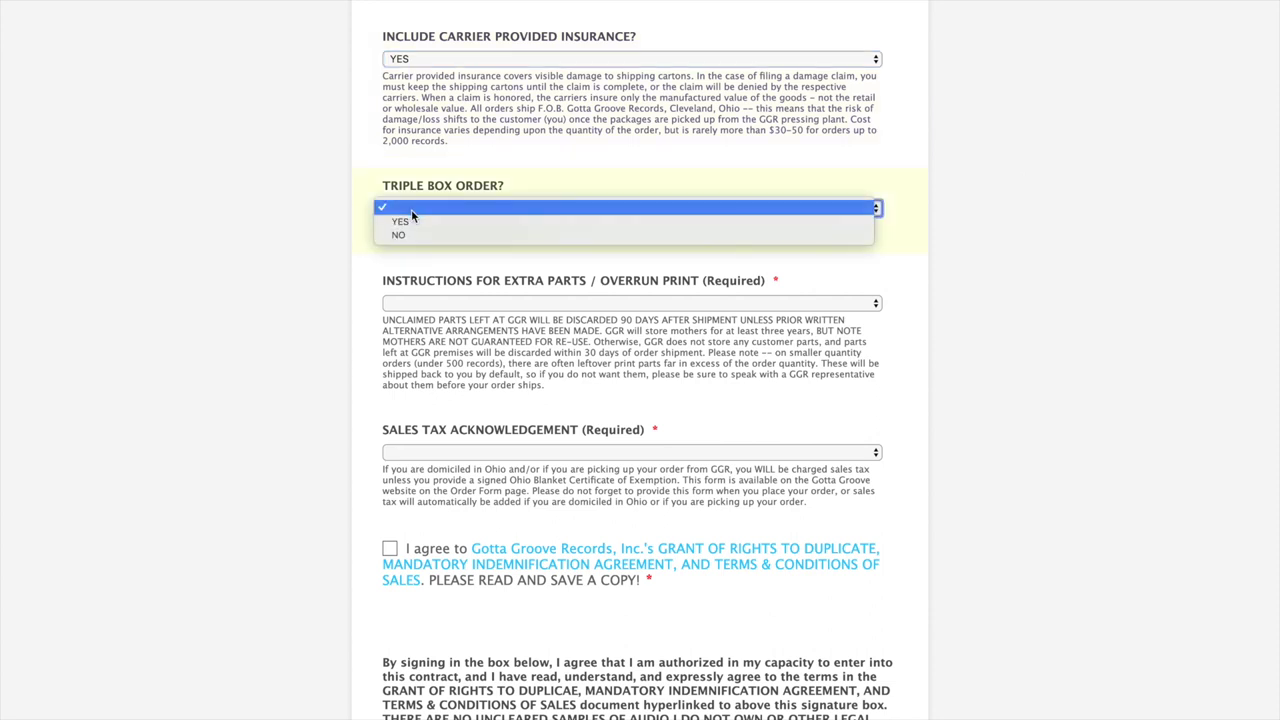
{"action": "left_click", "coordinate": [407, 223]}
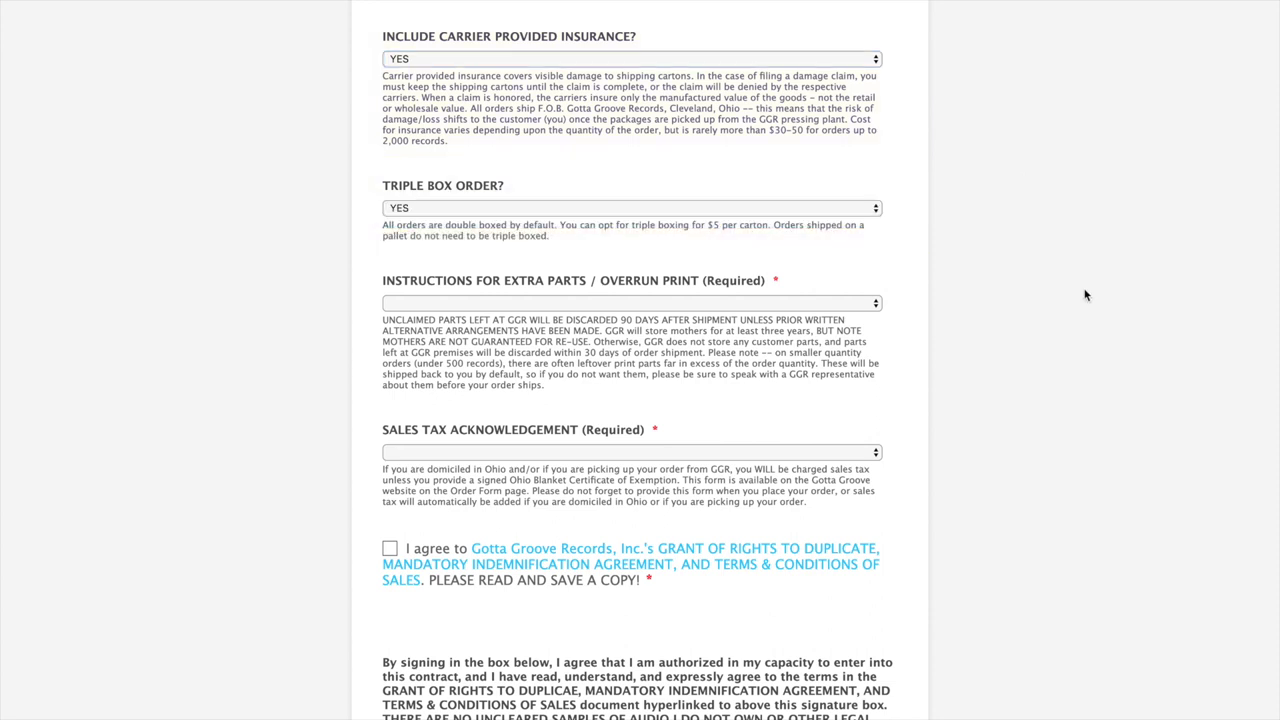
{"action": "scroll", "coordinate": [1085, 295], "scroll_direction": "down", "scroll_amount": 1}
{"action": "scroll", "coordinate": [1085, 295], "scroll_direction": "down", "scroll_amount": 2}
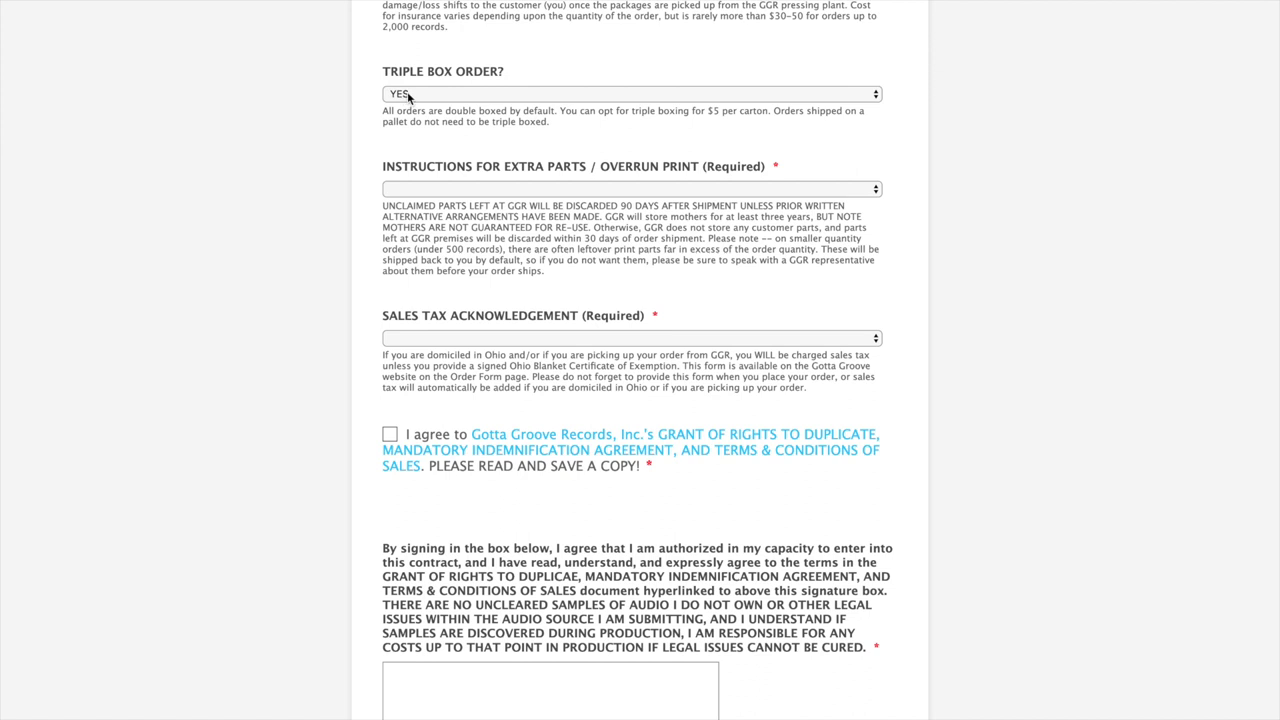
{"action": "scroll", "coordinate": [1000, 157], "scroll_direction": "up", "scroll_amount": 3}
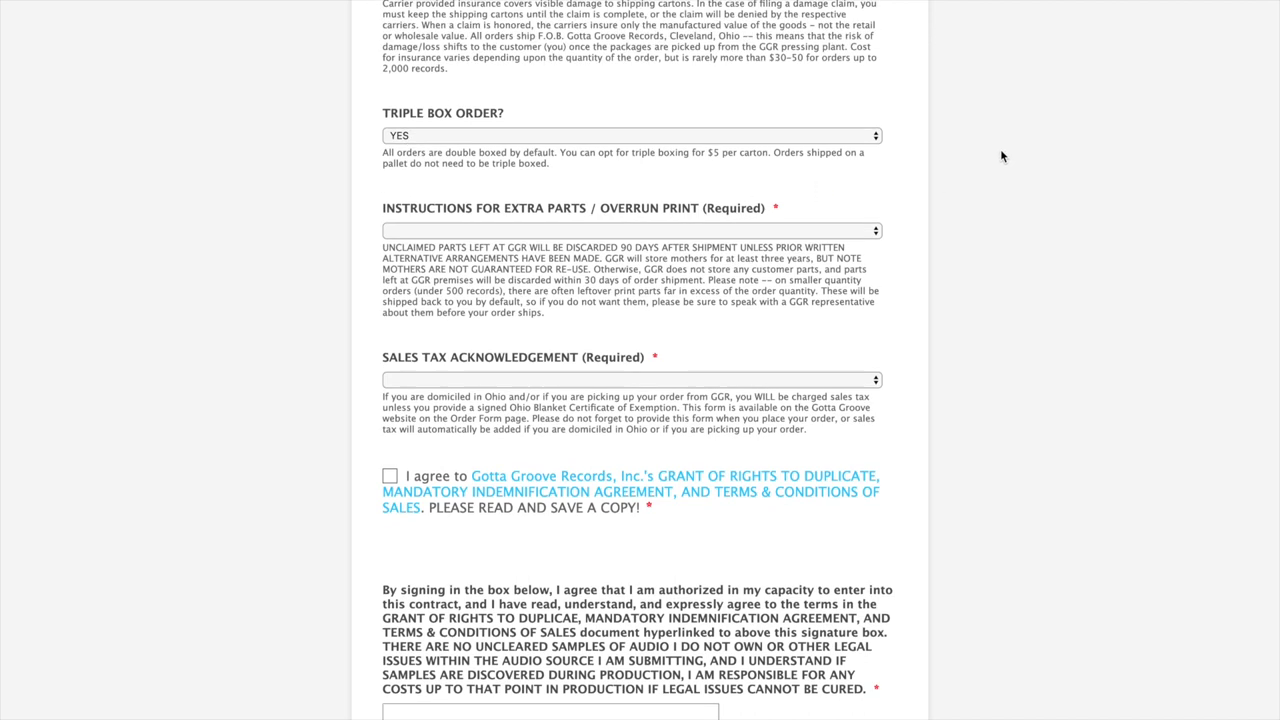
{"action": "scroll", "coordinate": [999, 157], "scroll_direction": "up", "scroll_amount": 4}
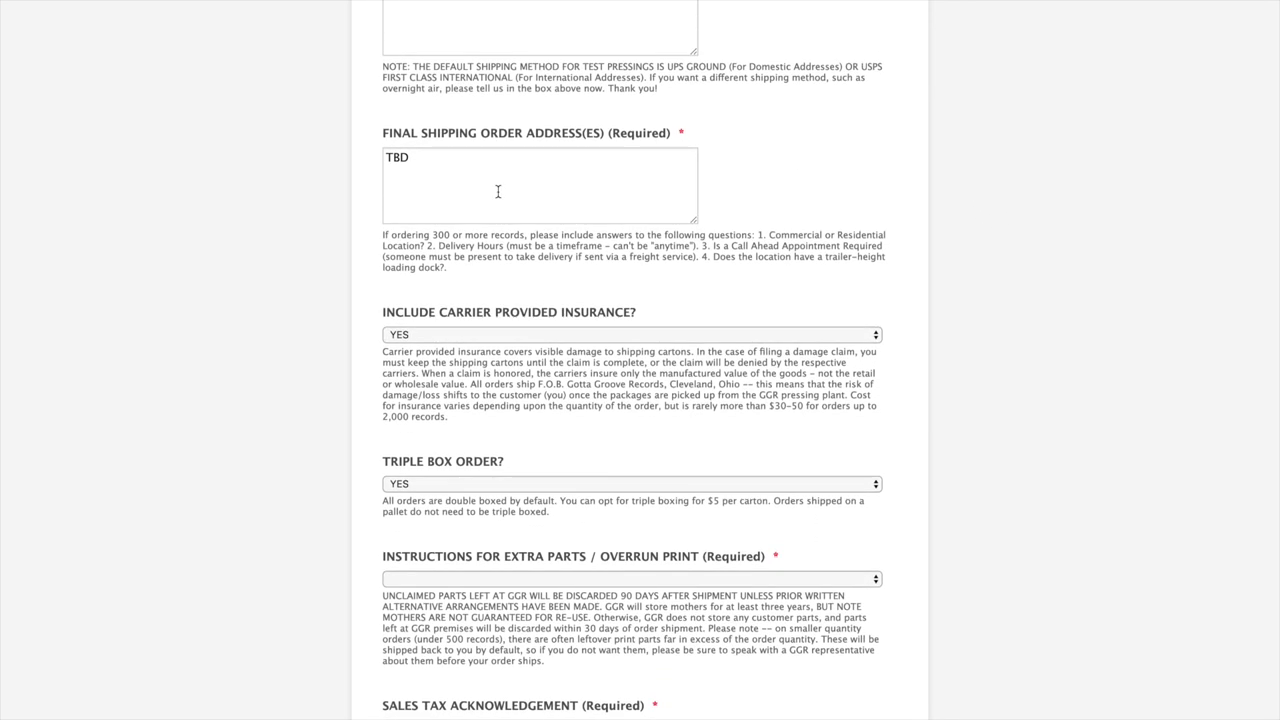
{"action": "left_click", "coordinate": [466, 181]}
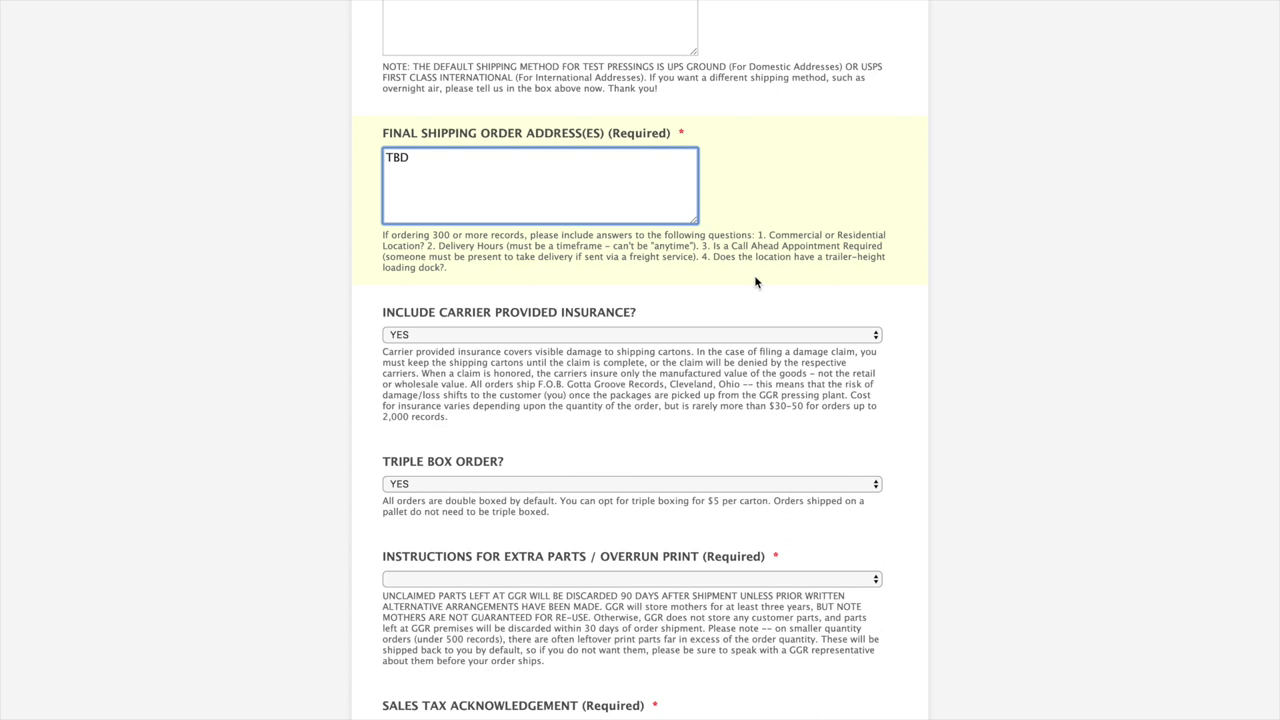
{"action": "scroll", "coordinate": [925, 283], "scroll_direction": "down", "scroll_amount": 3}
{"action": "scroll", "coordinate": [933, 288], "scroll_direction": "down", "scroll_amount": 2}
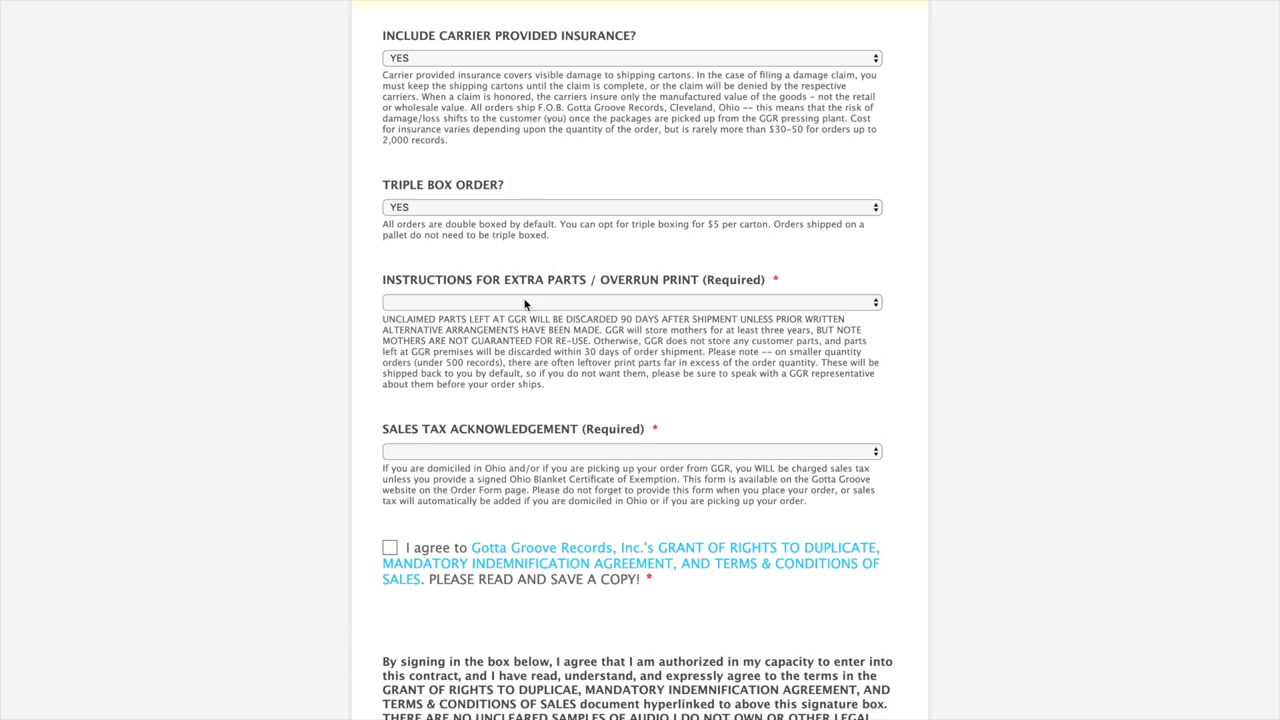
{"action": "scroll", "coordinate": [524, 303], "scroll_direction": "down", "scroll_amount": 3}
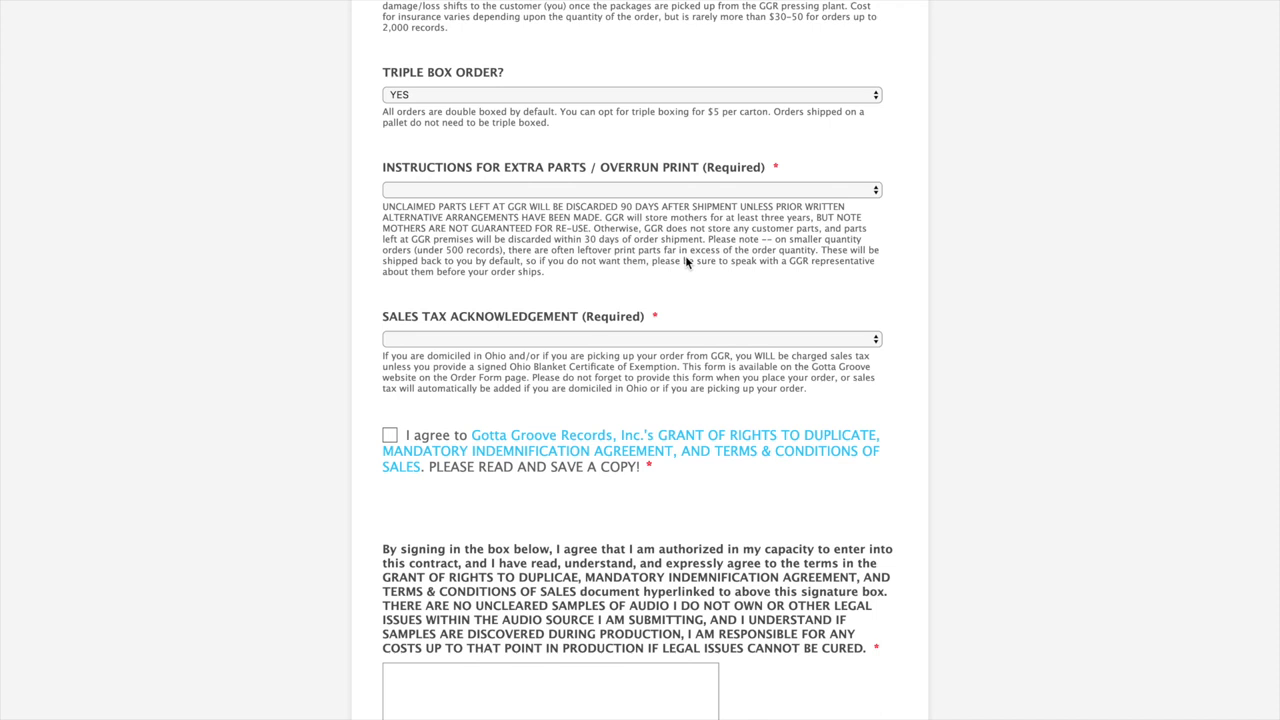
Choose 'DISCARD any leftover parts' in the Extra Parts / Overrun Print instructions dropdown.
{"action": "left_click", "coordinate": [587, 192]}
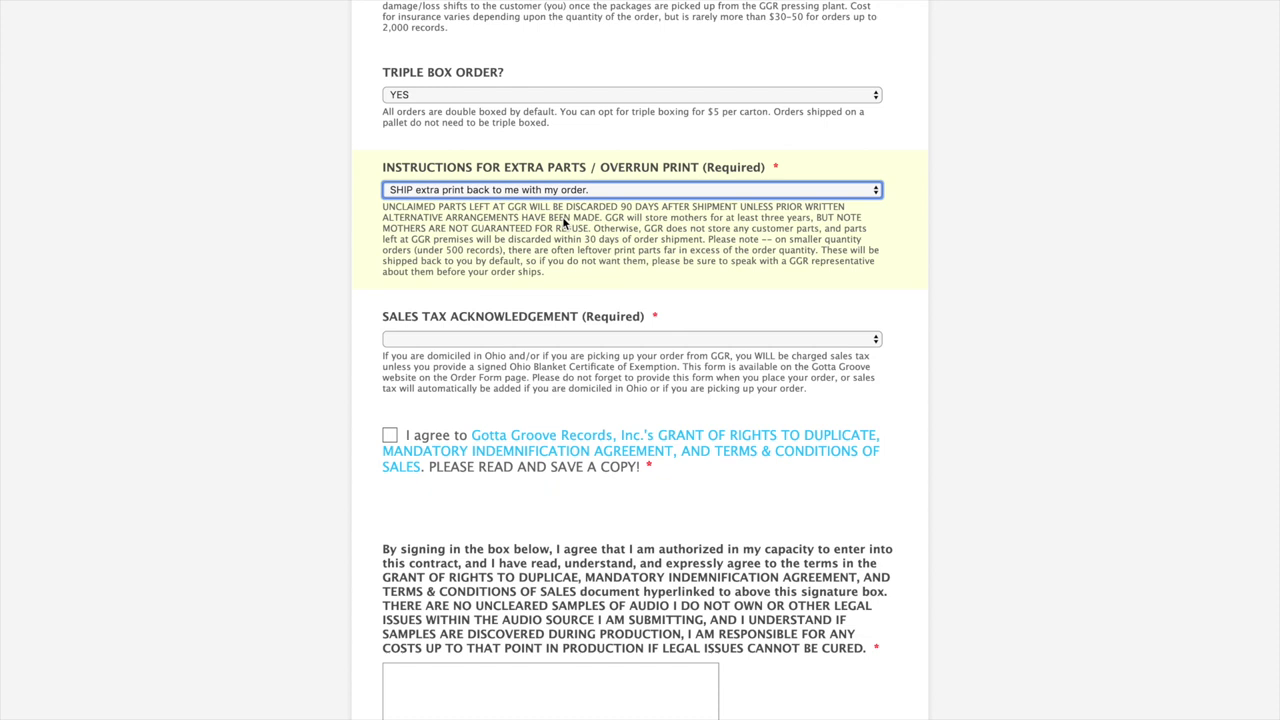
{"action": "left_click", "coordinate": [519, 194]}
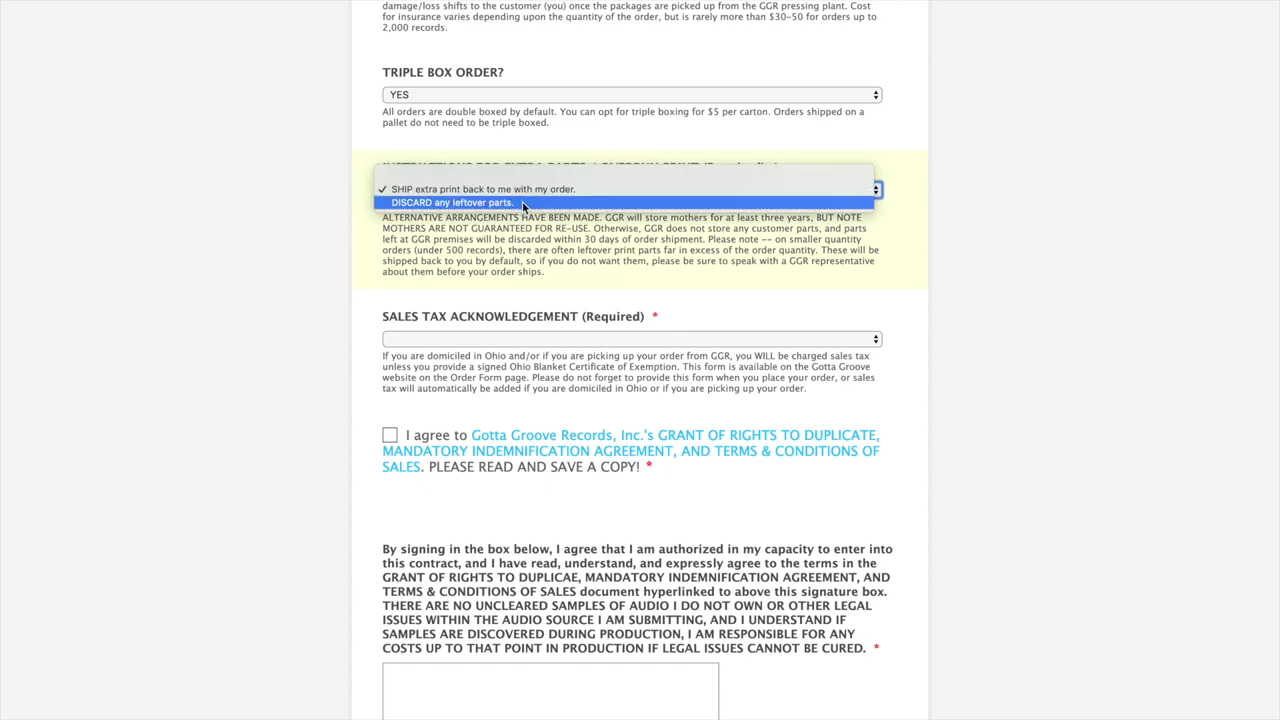
{"action": "left_click", "coordinate": [522, 203]}
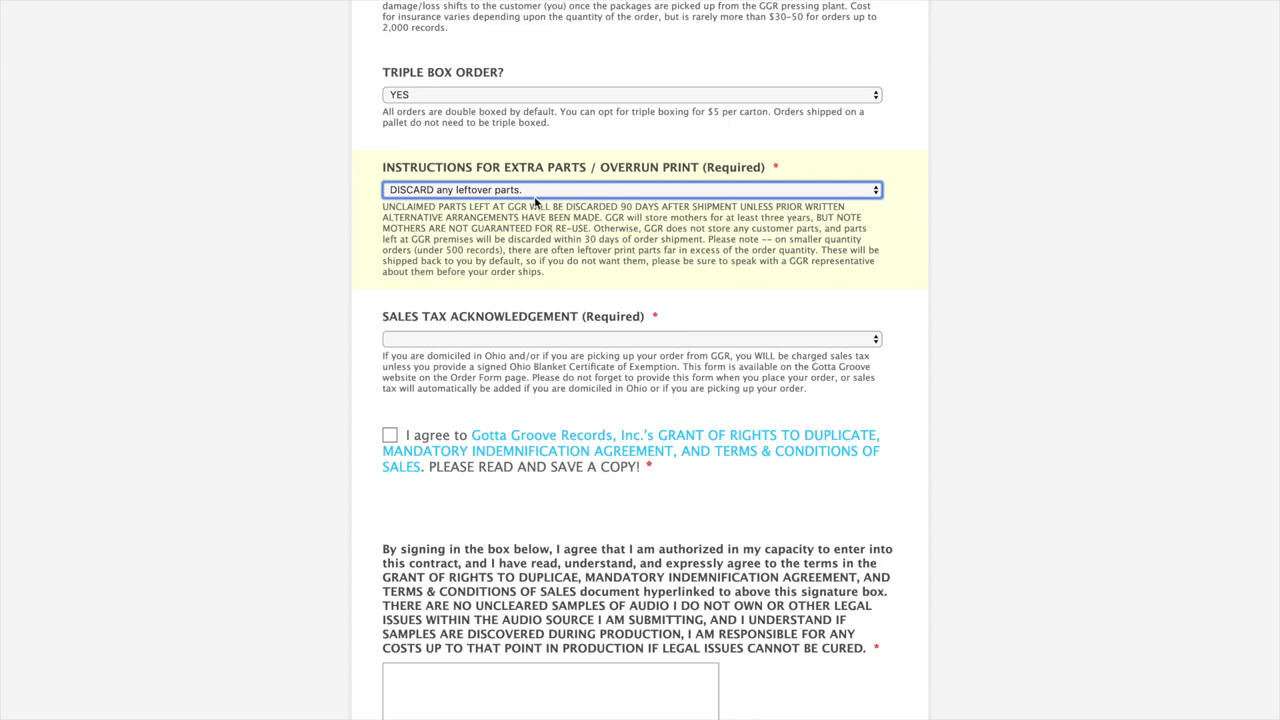
{"action": "scroll", "coordinate": [765, 265], "scroll_direction": "down", "scroll_amount": 5}
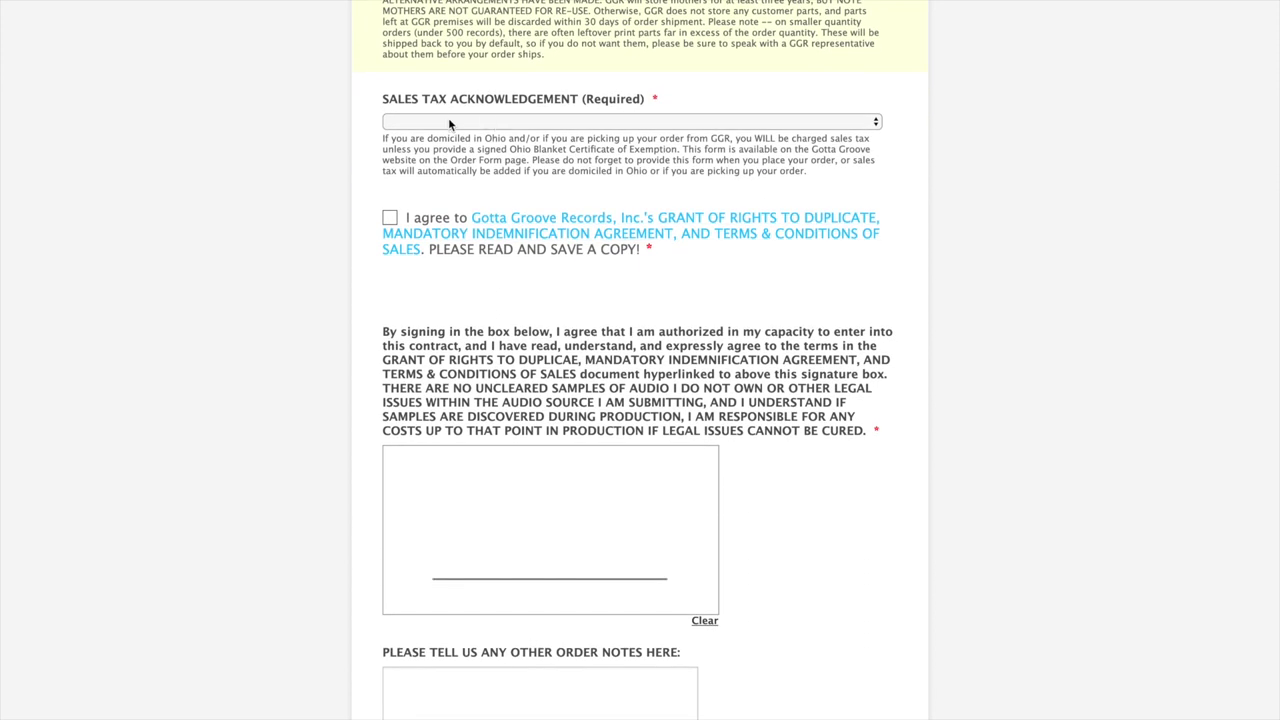
Set the sales tax acknowledgement to 'I am NOT domiciled in Ohio and NOT picking up'.
{"action": "left_click", "coordinate": [463, 120]}
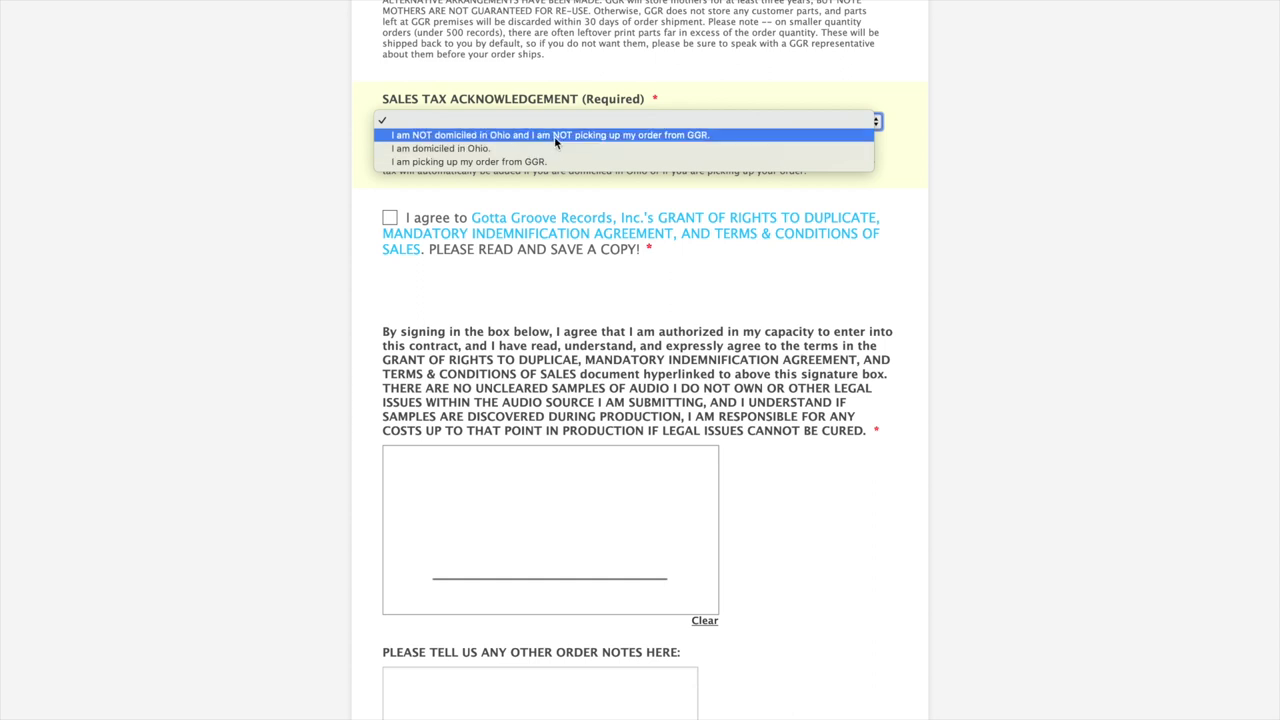
{"action": "left_click", "coordinate": [704, 147]}
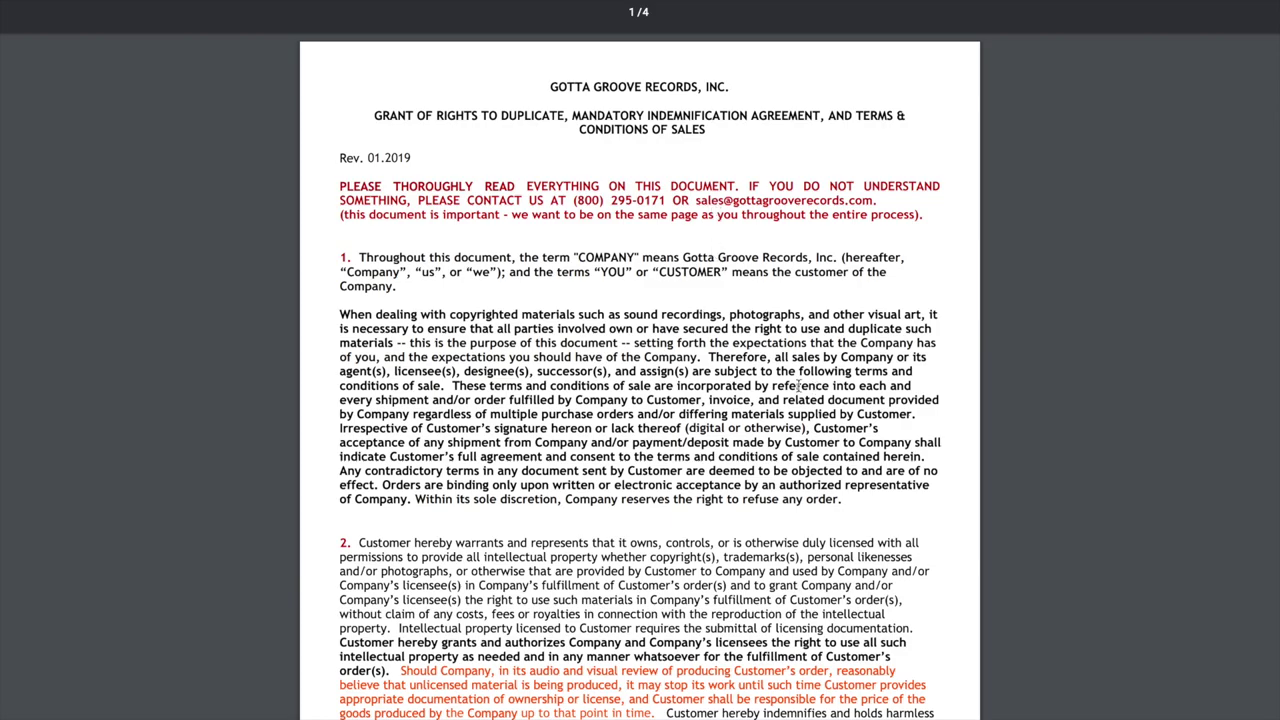
Scroll through the four-page Terms & Conditions PDF (Rev. 01.2019).
{"action": "scroll", "coordinate": [799, 385], "scroll_direction": "down", "scroll_amount": 15}
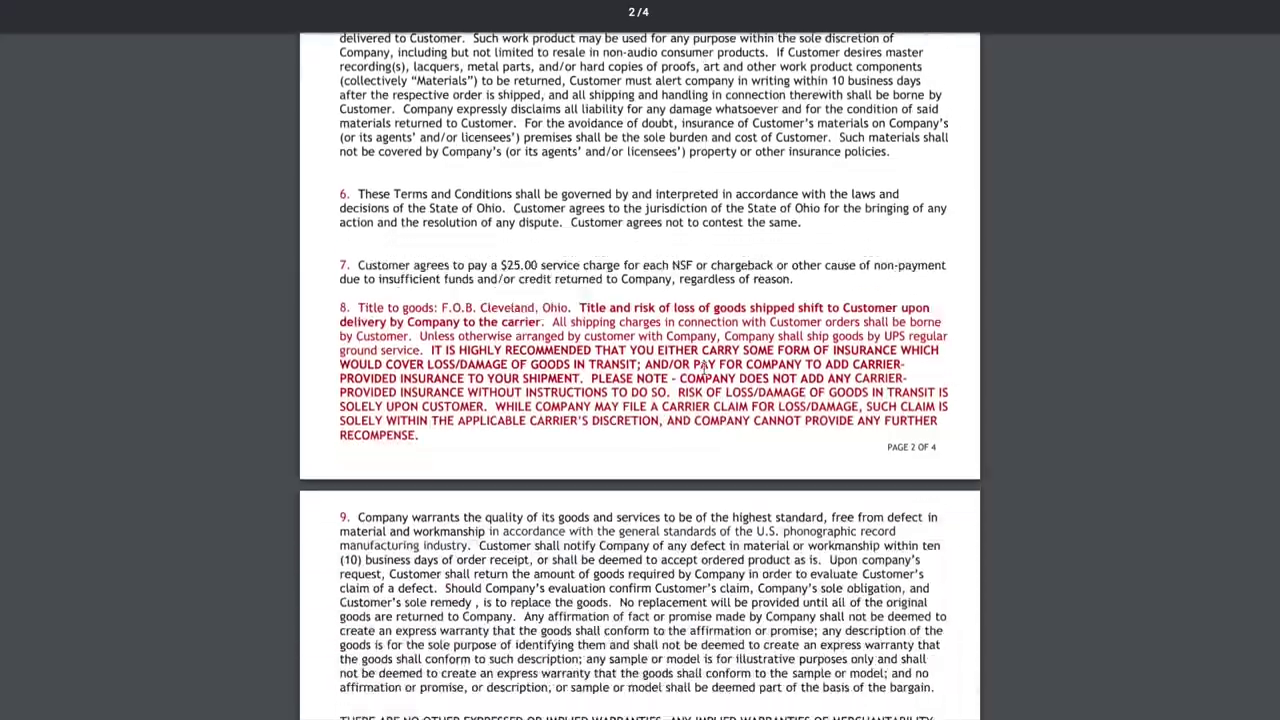
{"action": "scroll", "coordinate": [703, 370], "scroll_direction": "down", "scroll_amount": 15}
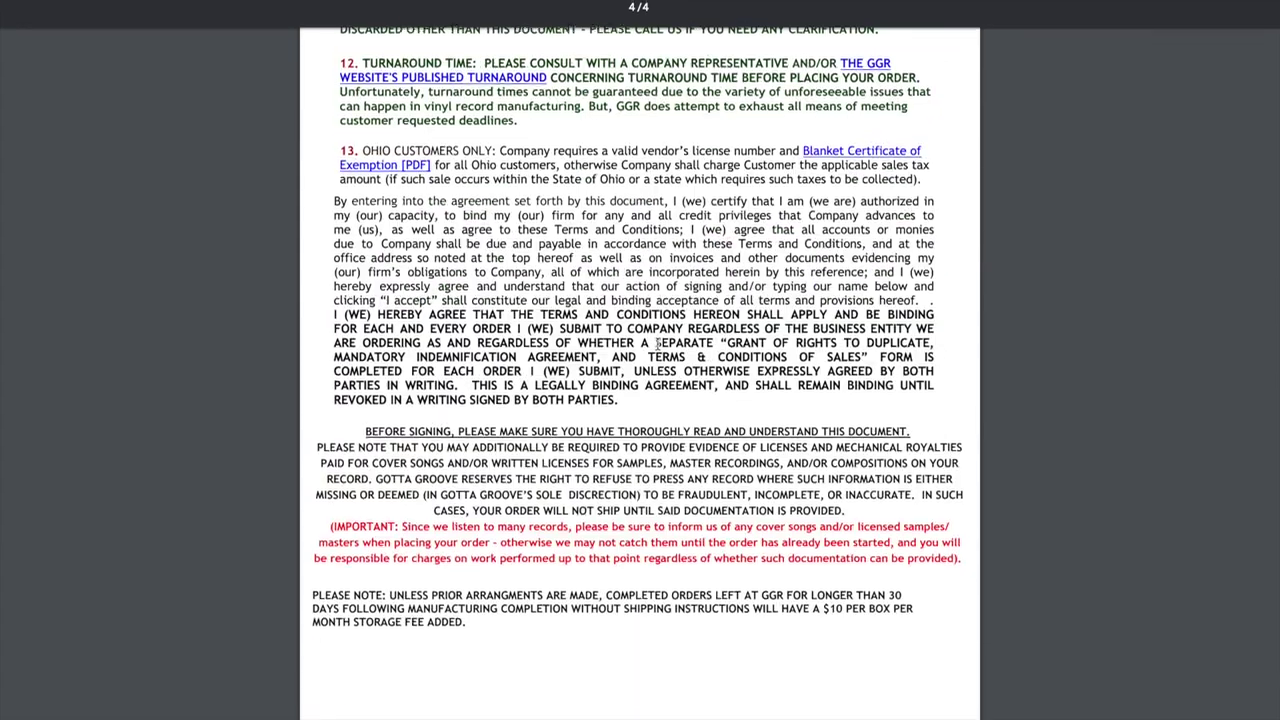
{"action": "scroll", "coordinate": [657, 342], "scroll_direction": "up", "scroll_amount": 12}
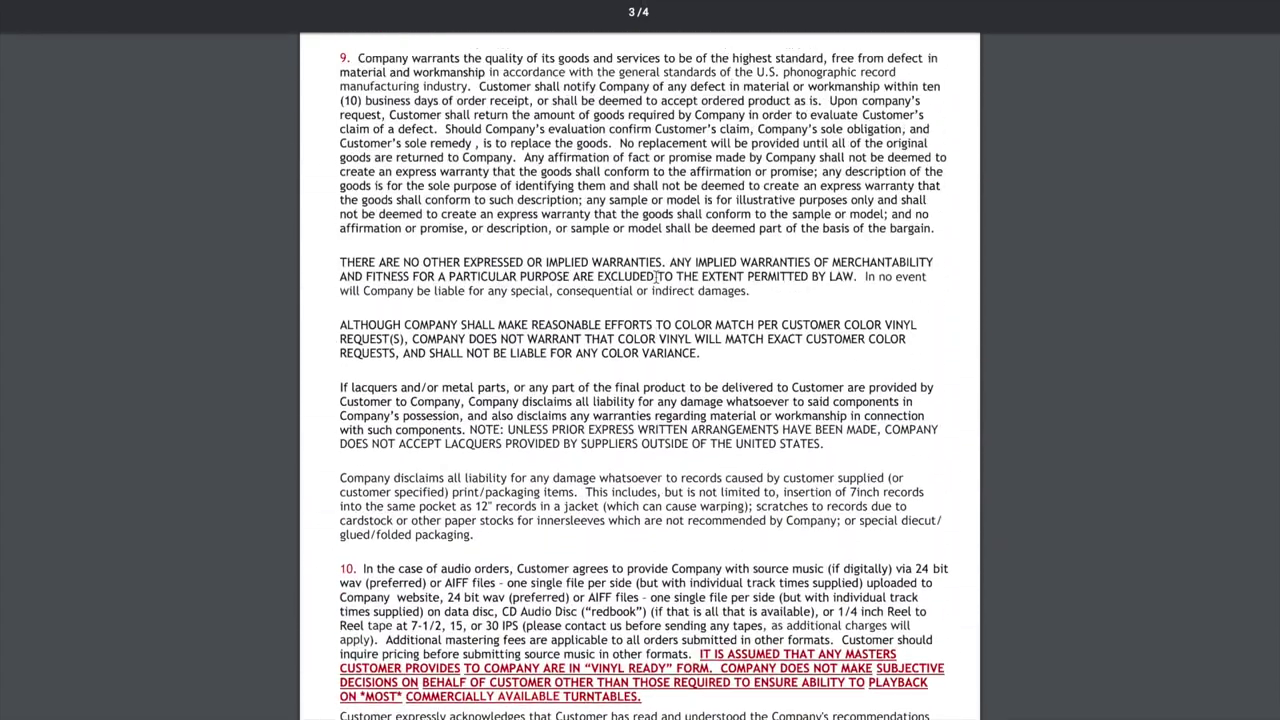
{"action": "scroll", "coordinate": [656, 276], "scroll_direction": "up", "scroll_amount": 3}
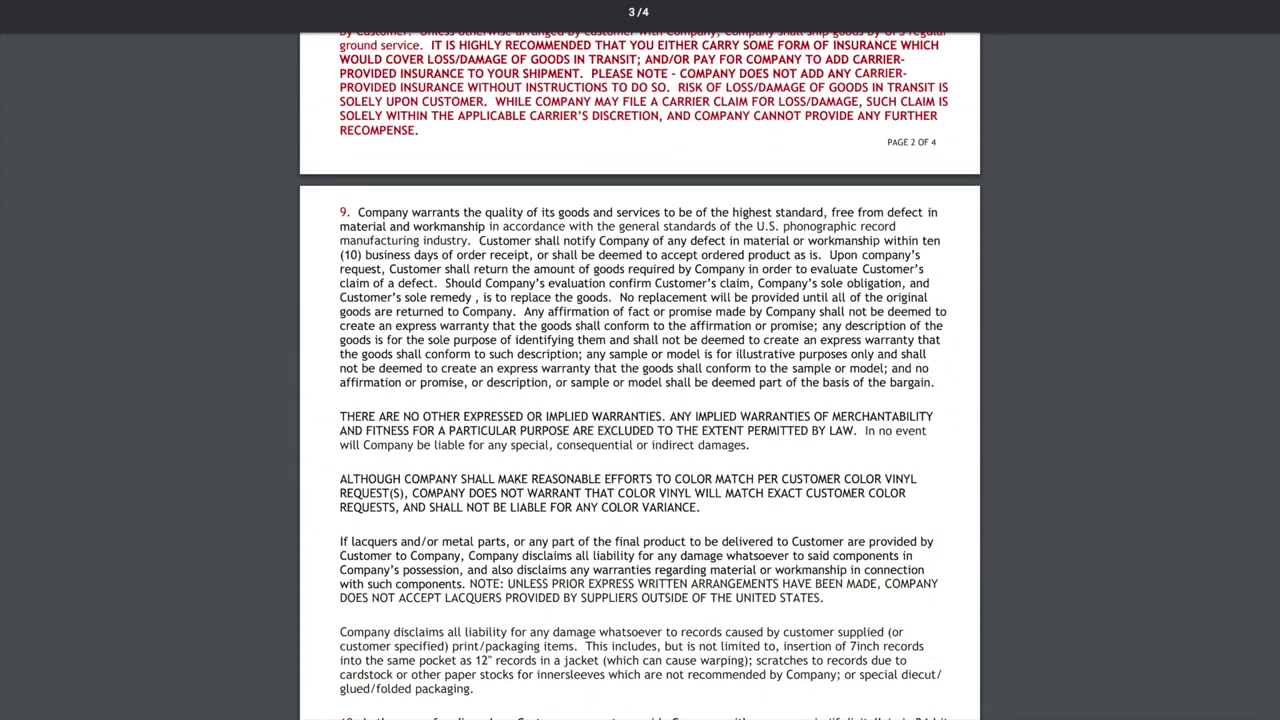
{"action": "scroll", "coordinate": [792, 268], "scroll_direction": "up", "scroll_amount": 12}
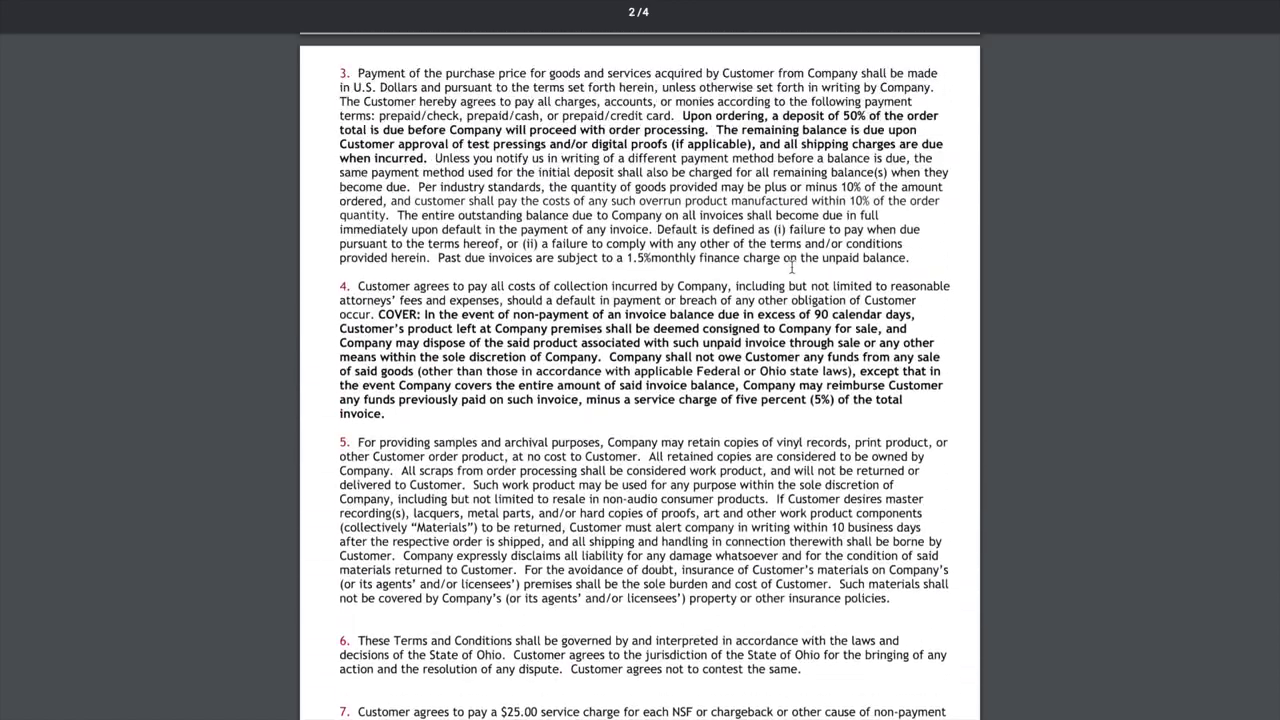
{"action": "scroll", "coordinate": [792, 268], "scroll_direction": "up", "scroll_amount": 12}
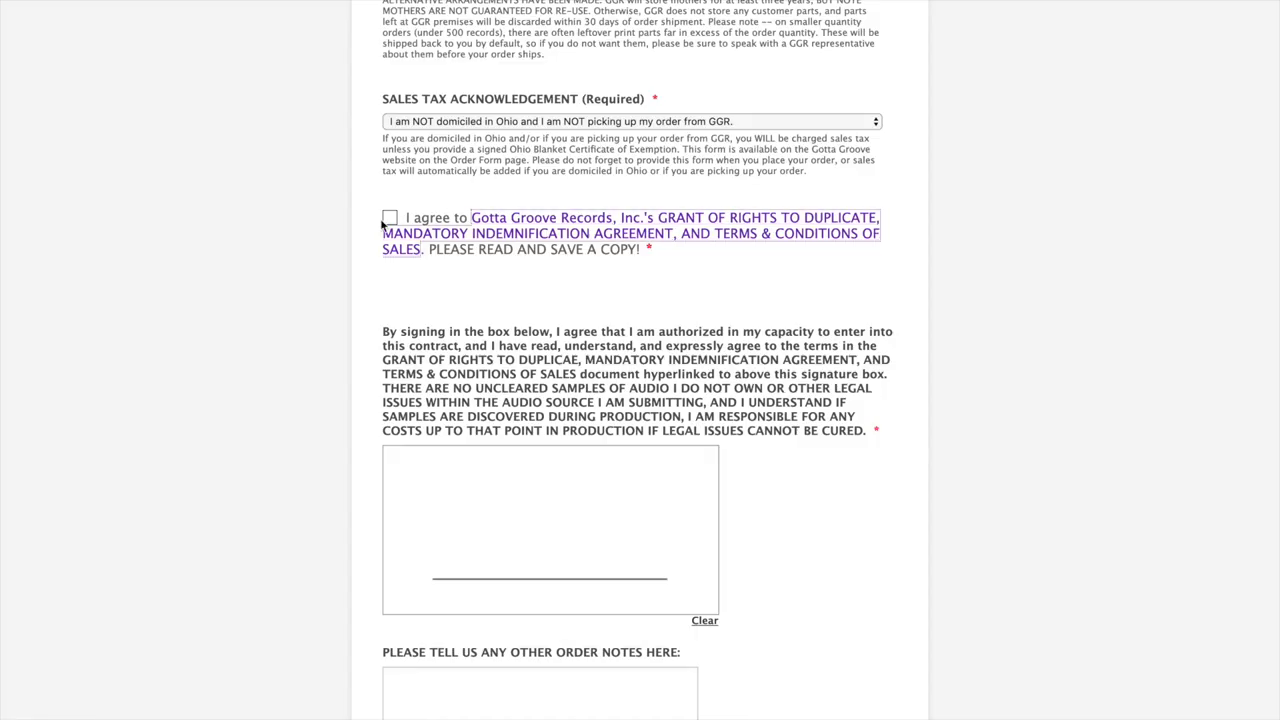
Tick the Grant of Rights / Terms agreement and read the signing statement about uncleared samples.
{"action": "left_click", "coordinate": [389, 218]}
{"action": "scroll", "coordinate": [794, 380], "scroll_direction": "down", "scroll_amount": 3}
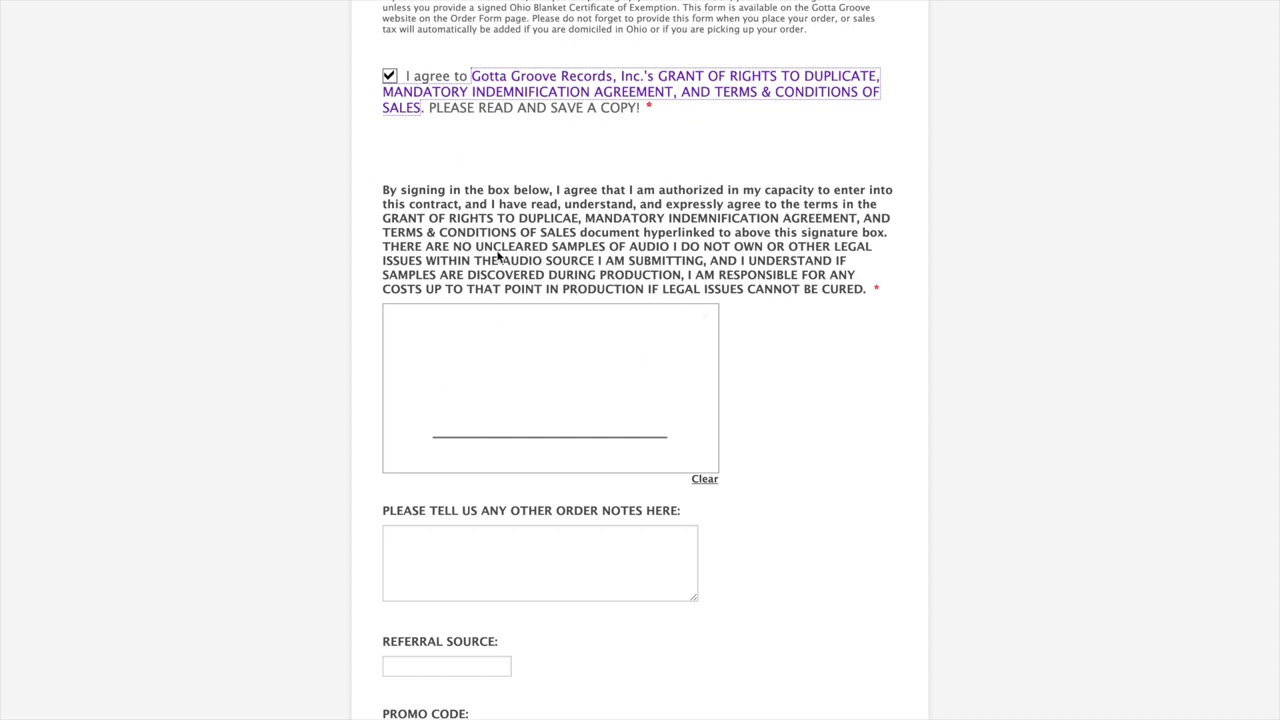
{"action": "left_click", "coordinate": [445, 248]}
{"action": "left_click_drag", "start_coordinate": [445, 248], "coordinate": [675, 256]}
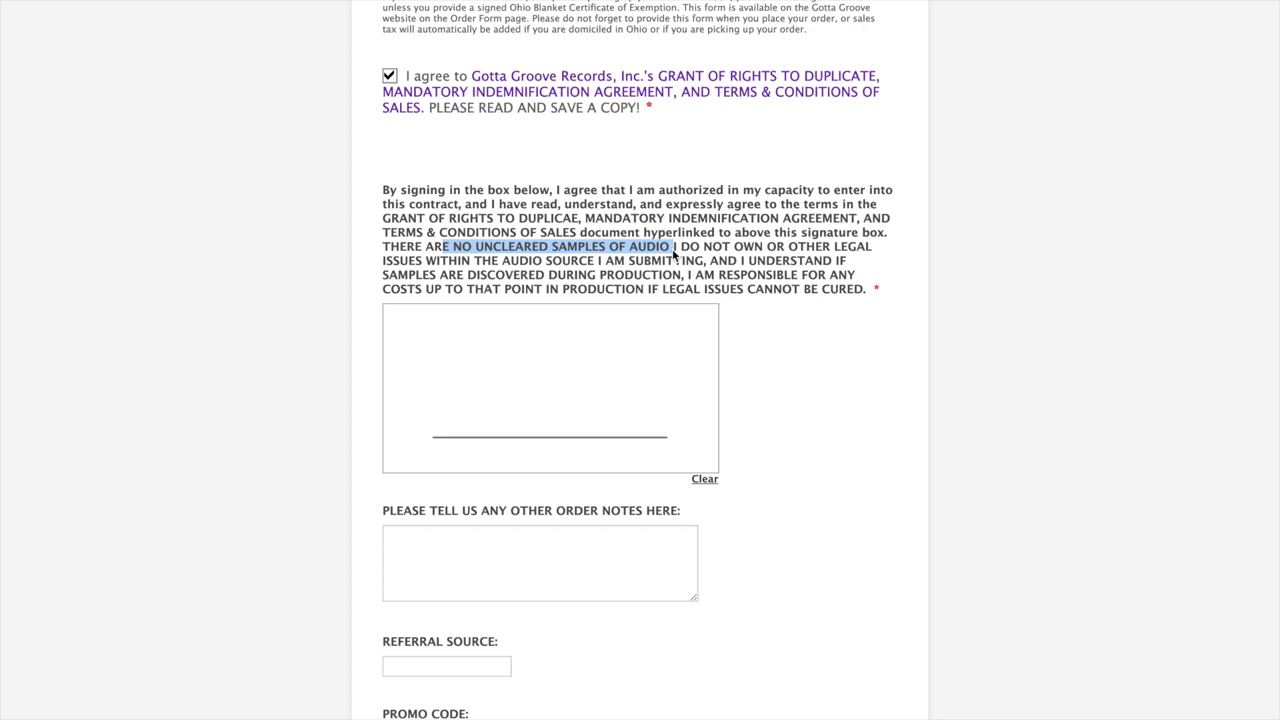
{"action": "left_click_drag", "start_coordinate": [594, 235], "coordinate": [881, 281]}
{"action": "left_click", "coordinate": [730, 259]}
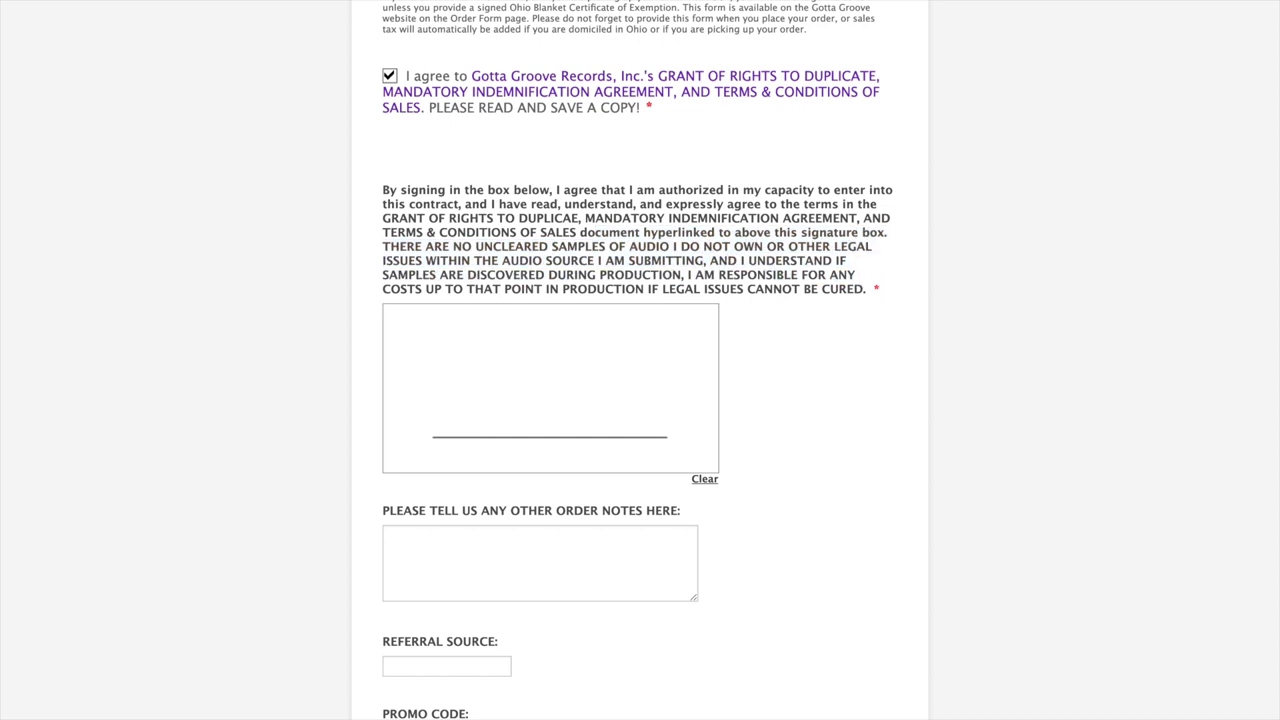
{"action": "double_click", "coordinate": [553, 248]}
{"action": "left_click", "coordinate": [553, 248]}
{"action": "left_click", "coordinate": [658, 251]}
Draw a signature in the signature box and click into the order notes field.
{"action": "scroll", "coordinate": [770, 380], "scroll_direction": "down", "scroll_amount": 3}
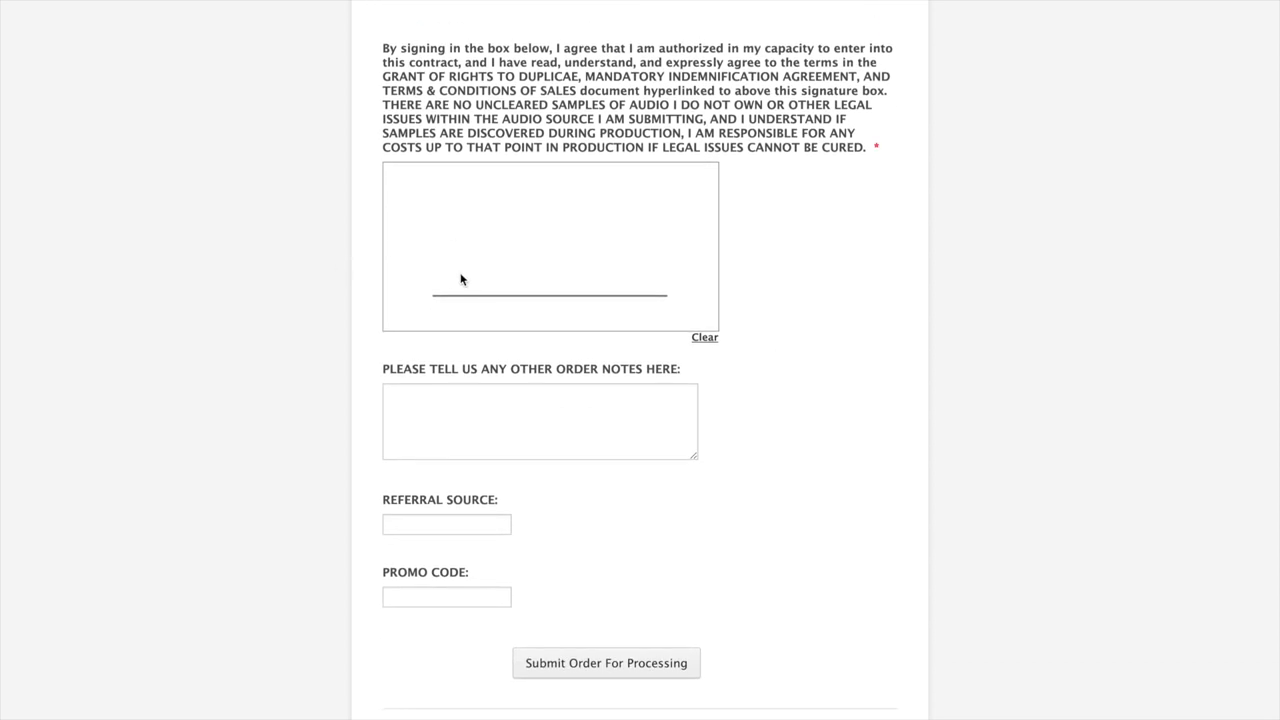
{"action": "mouse_move", "coordinate": [449, 270]}
{"action": "left_mouse_down"}
{"action": "mouse_move", "coordinate": [551, 231]}
{"action": "mouse_move", "coordinate": [569, 257]}
{"action": "mouse_move", "coordinate": [666, 274]}
{"action": "mouse_move", "coordinate": [678, 258]}
{"action": "left_mouse_up"}
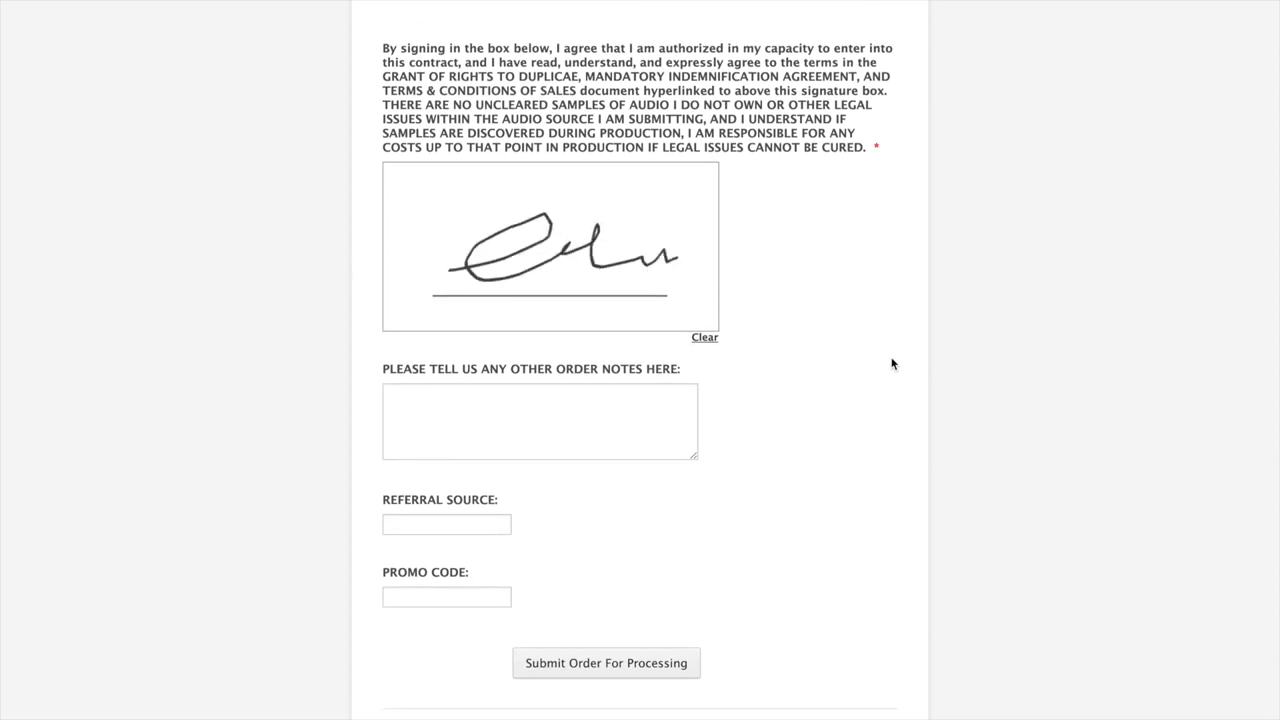
{"action": "scroll", "coordinate": [750, 443], "scroll_direction": "down", "scroll_amount": 1}
{"action": "left_click", "coordinate": [557, 403]}
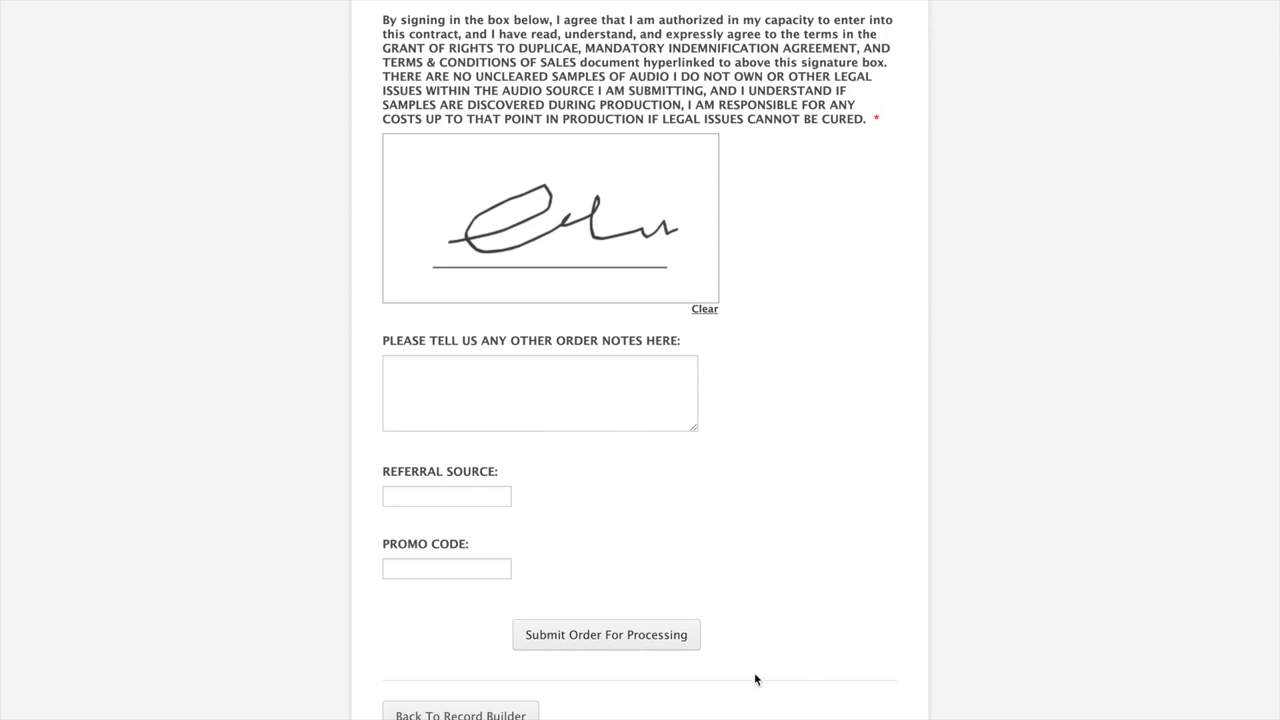
Submit the signed order form with 'Submit Order For Processing'.
{"action": "left_click", "coordinate": [606, 634]}
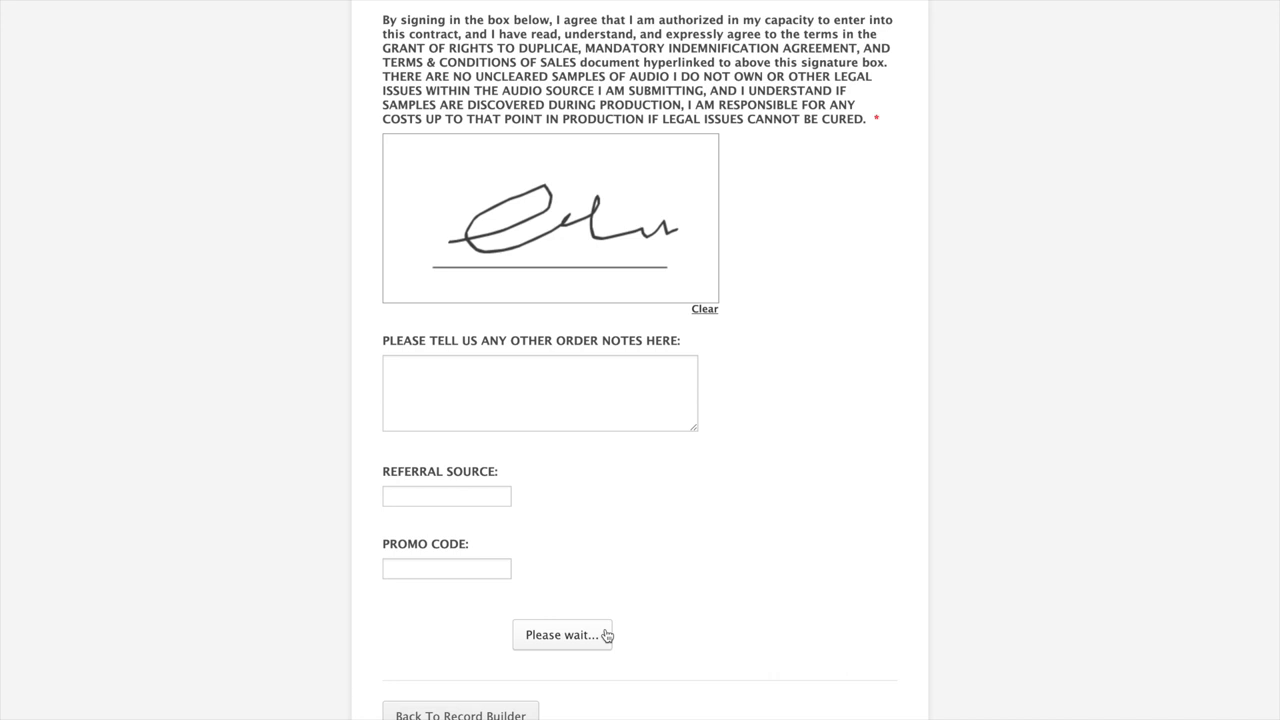